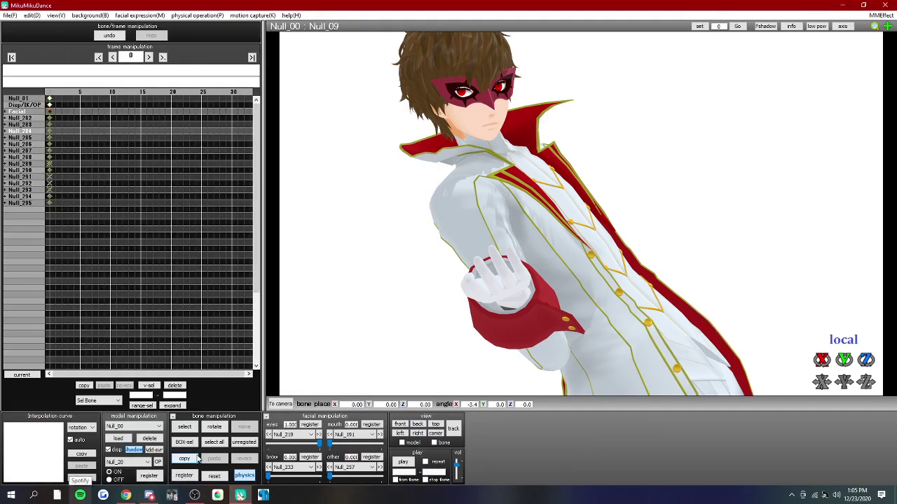
Switch the active object from the character model to camera/light/accessory
left_click(133, 427)
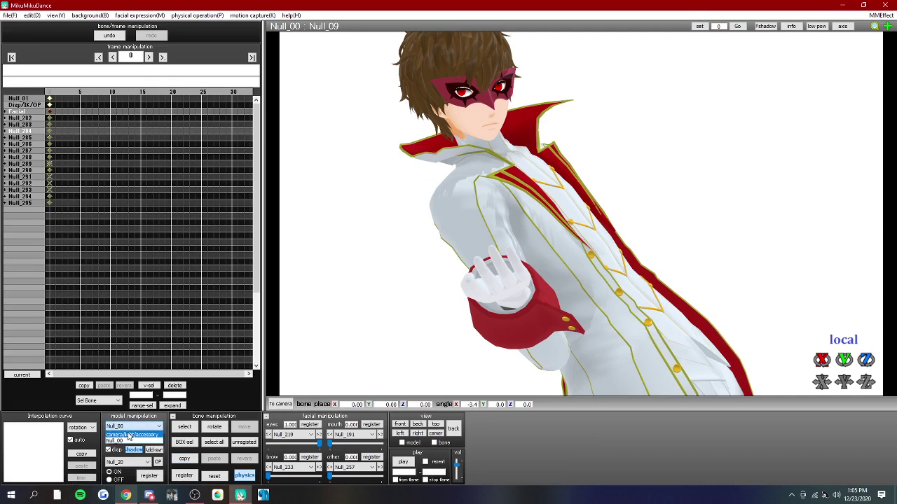
left_click(133, 435)
right_click_drag(590, 252, 650, 253)
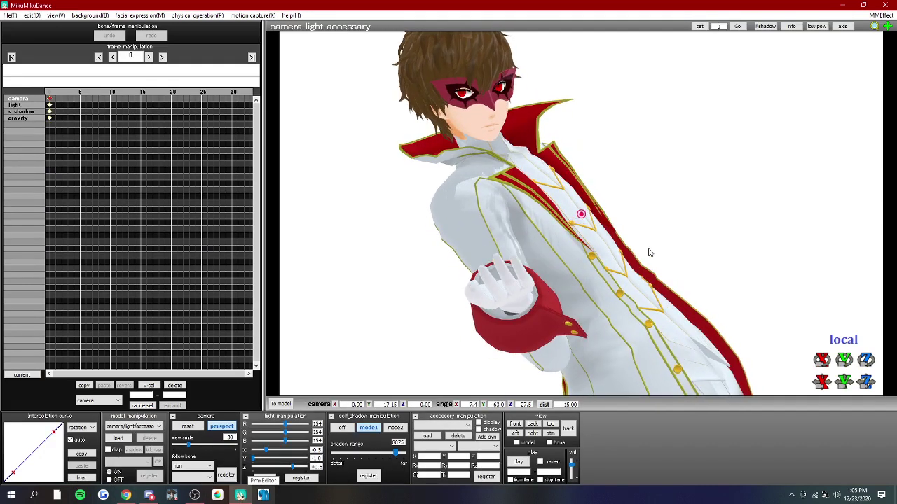
Start loading a model and browse to the Skybox folder of Legend of Zelda Raycast, inside ray-mmd-1.5.0 in the MMd effects folder
left_click(125, 440)
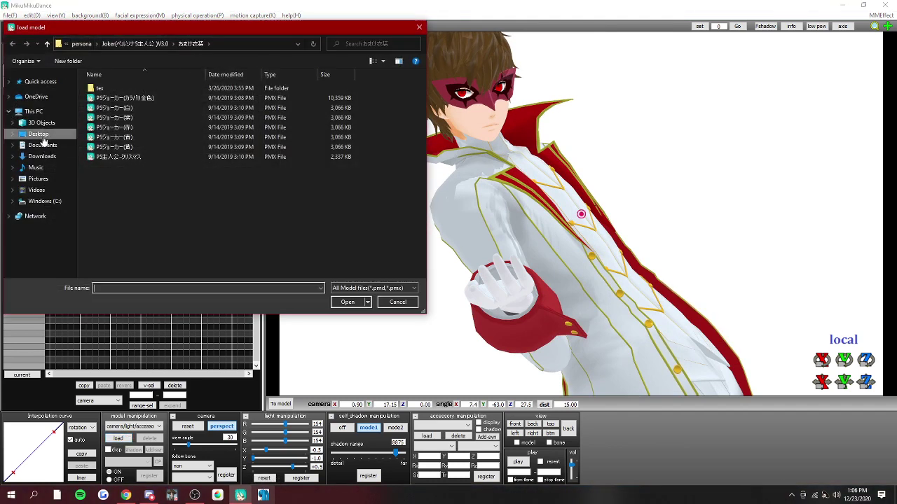
left_click(42, 136)
double_click(114, 242)
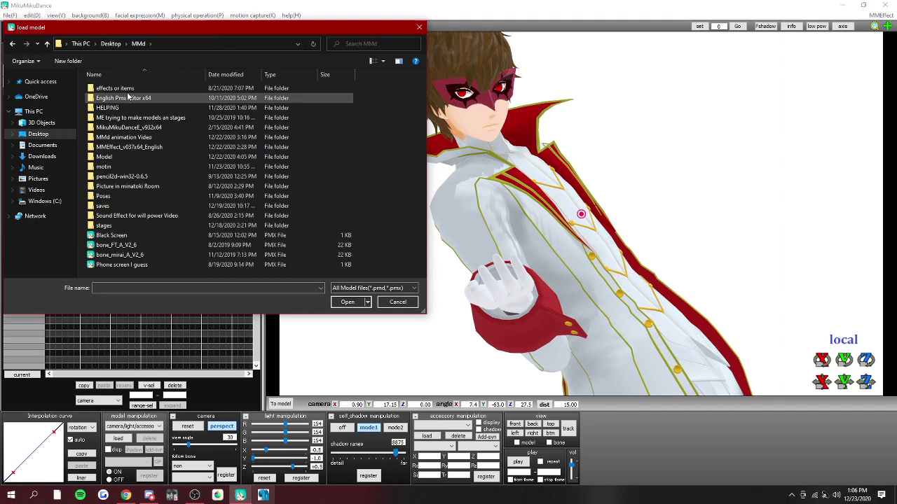
double_click(115, 88)
double_click(126, 98)
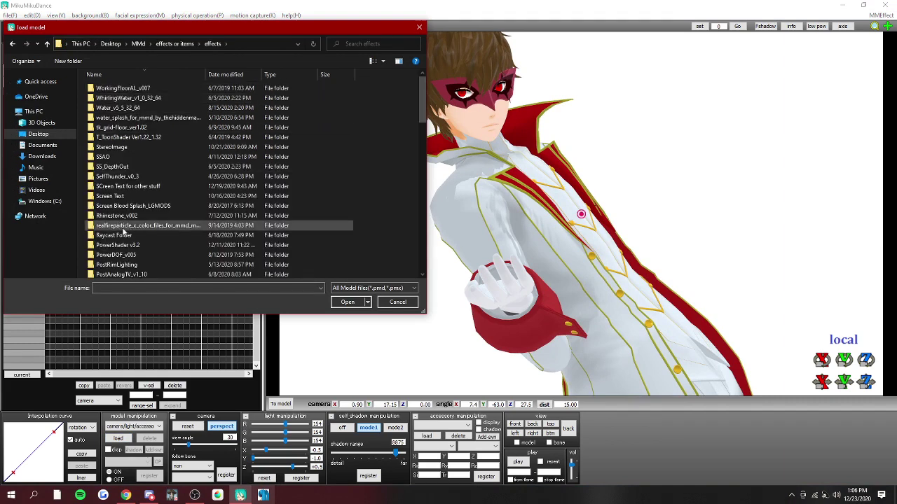
double_click(116, 235)
double_click(116, 99)
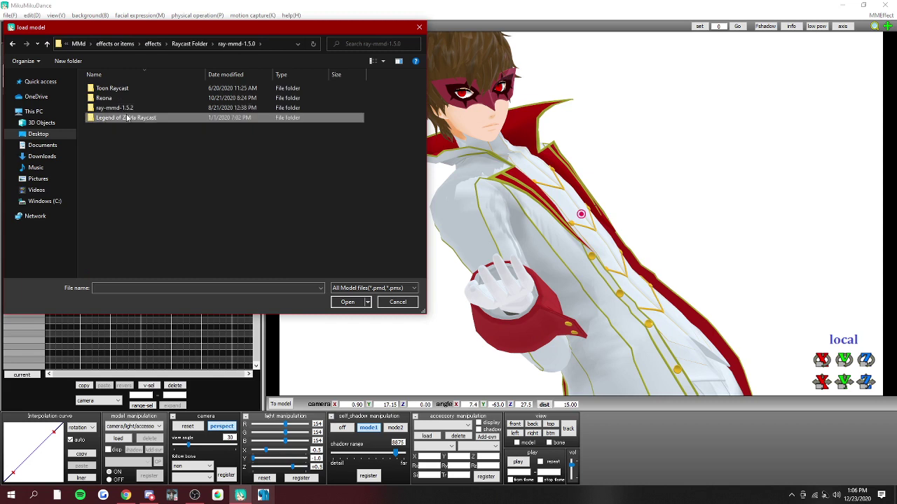
double_click(119, 118)
double_click(114, 158)
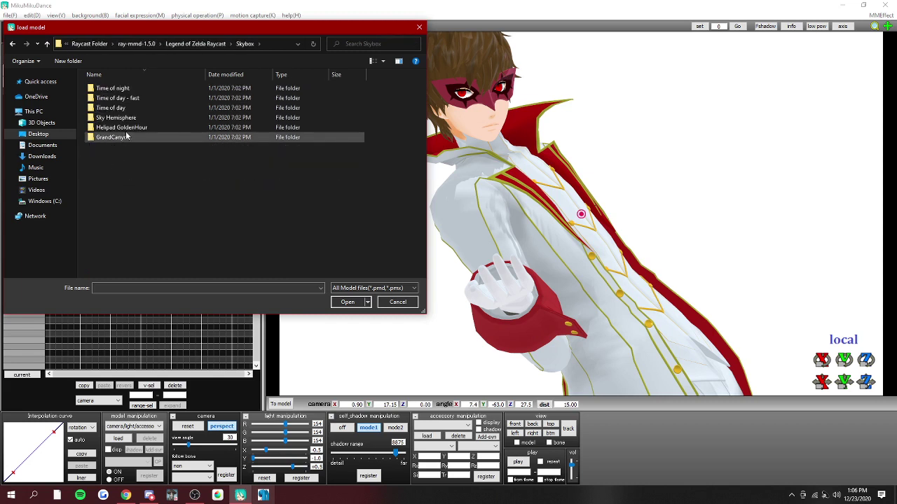
Load the skybox_hdr.pmx model from the Helipad GoldenHour skybox folder and accept its model information
left_click(134, 77)
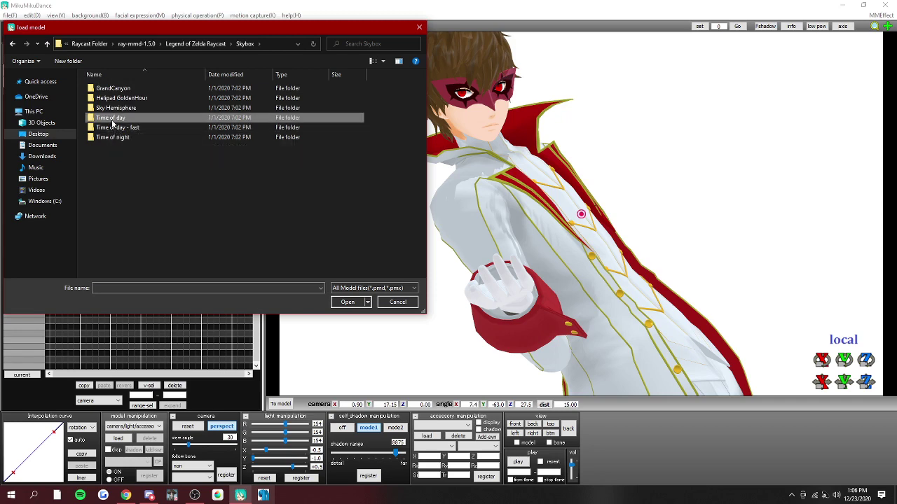
double_click(110, 118)
left_click(198, 43)
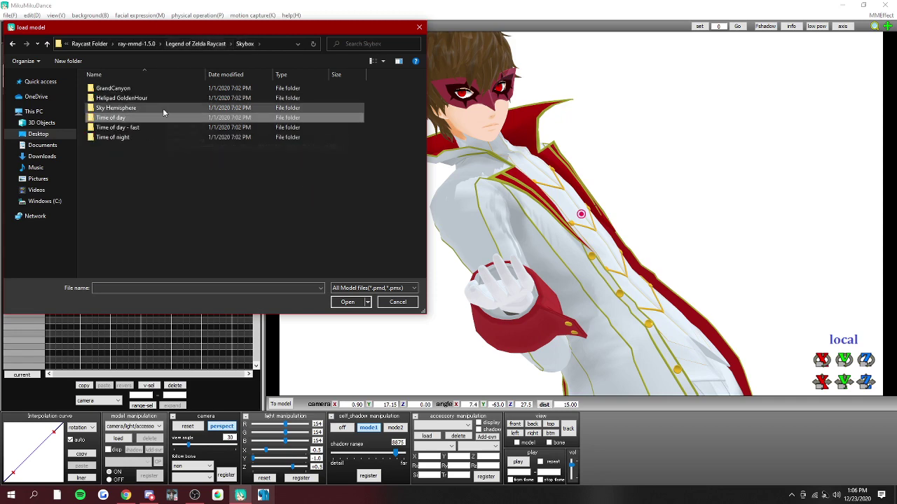
double_click(153, 98)
double_click(151, 101)
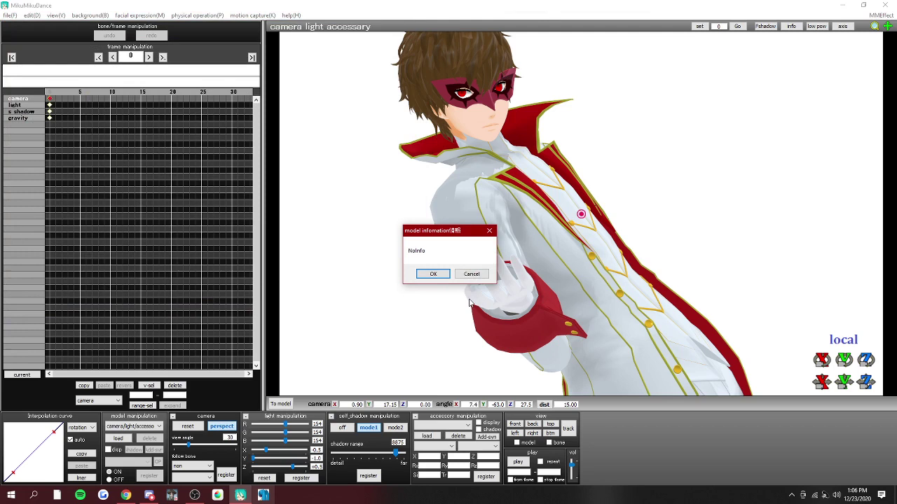
left_click(434, 277)
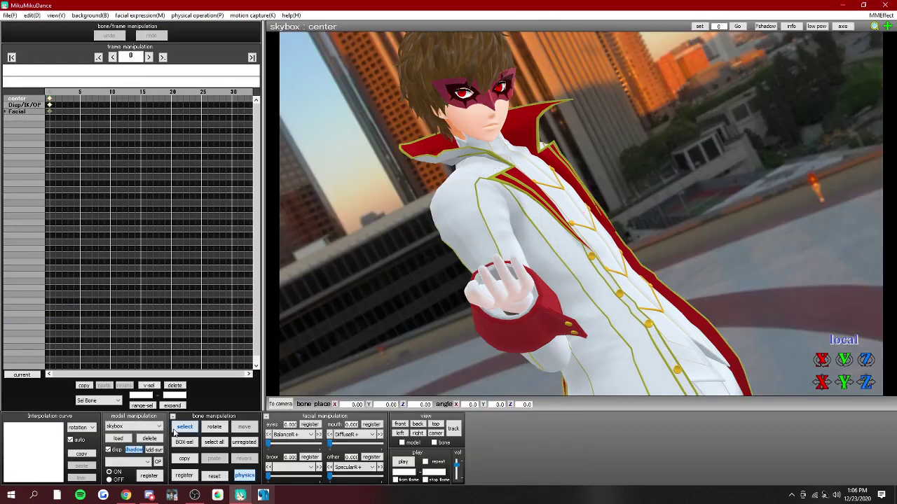
Change the active object from the skybox back to camera/light/accessory
left_click(145, 428)
left_click(130, 435)
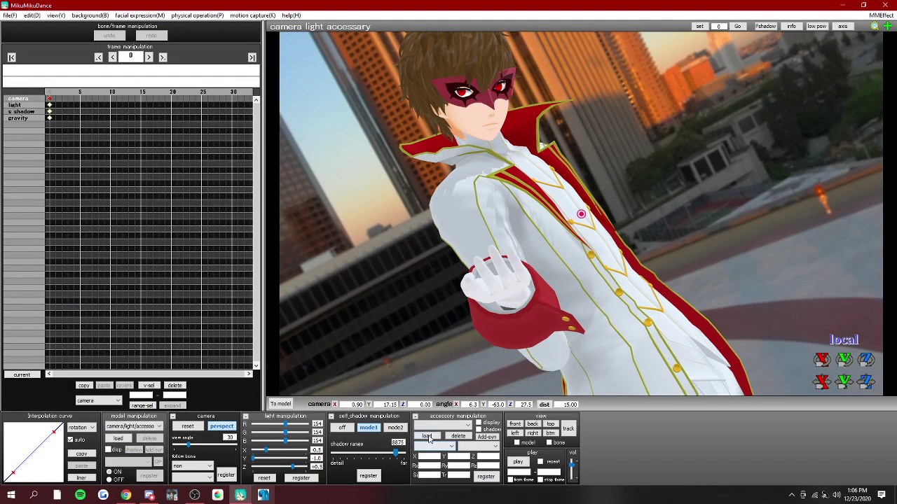
left_click(427, 437)
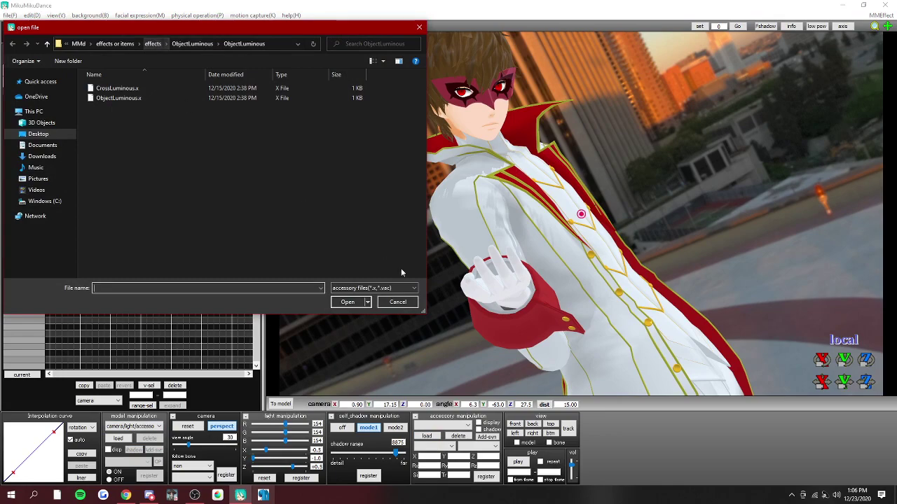
left_click(412, 302)
right_click_drag(709, 233, 731, 239)
left_click(881, 14)
left_click(813, 40)
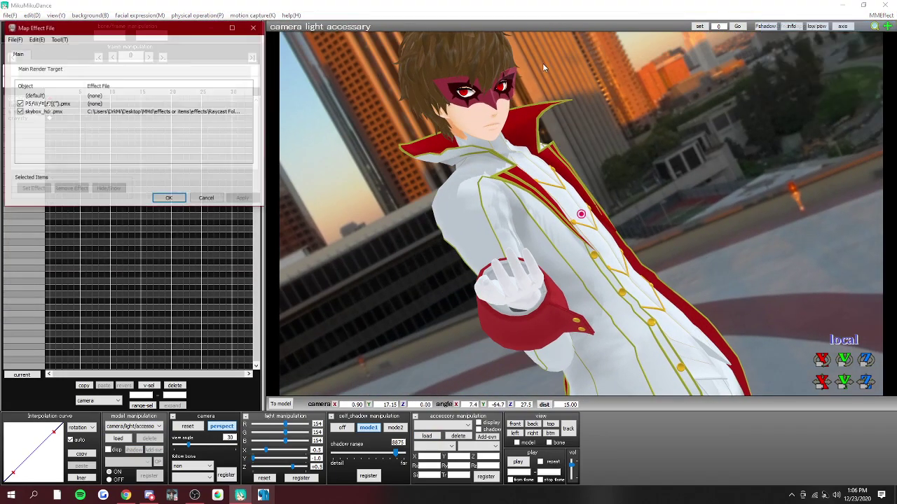
left_click(58, 105)
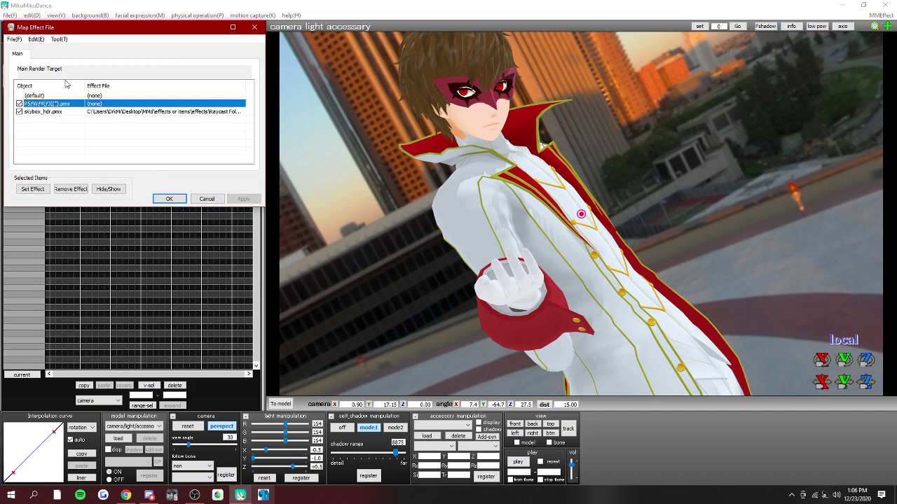
left_click(46, 188)
left_click(125, 72)
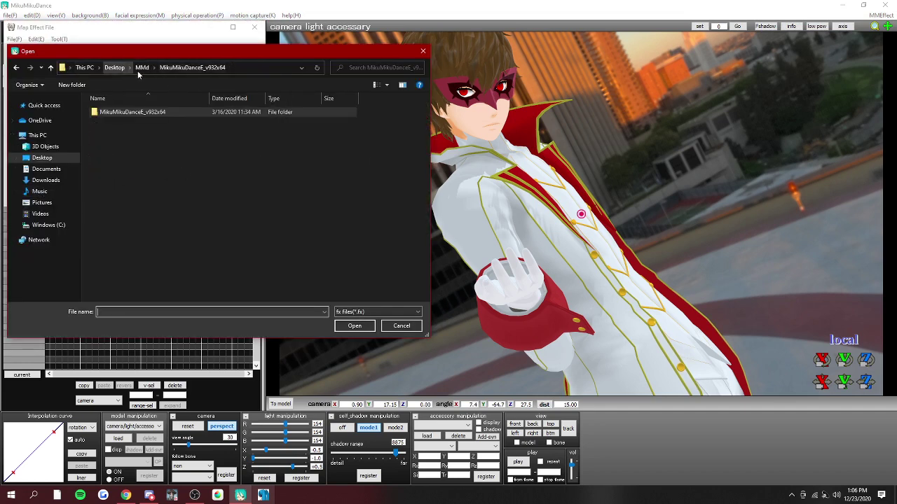
left_click(141, 67)
double_click(139, 112)
double_click(144, 124)
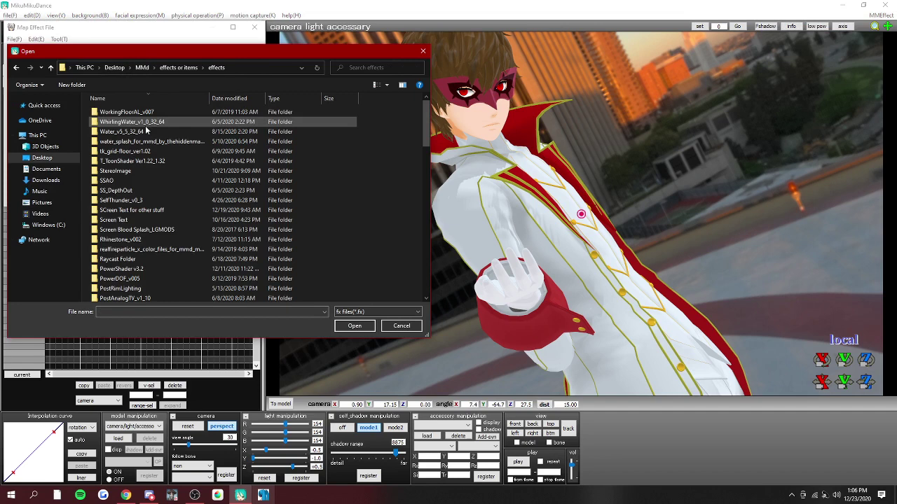
double_click(115, 258)
double_click(125, 122)
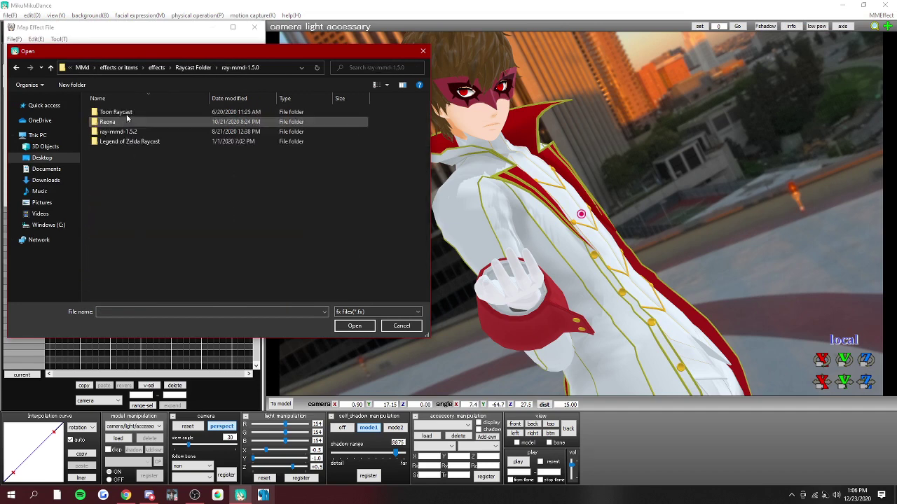
left_click_drag(119, 54, 345, 108)
left_click_drag(580, 111, 571, 197)
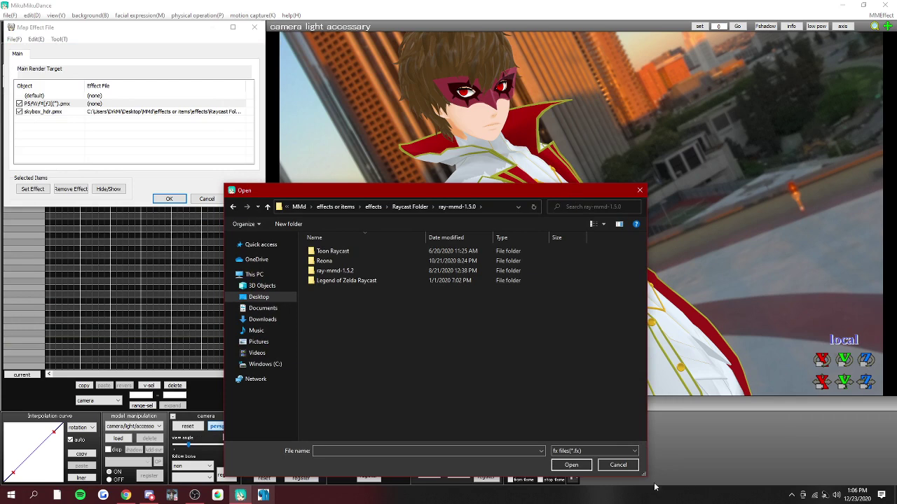
left_click(618, 465)
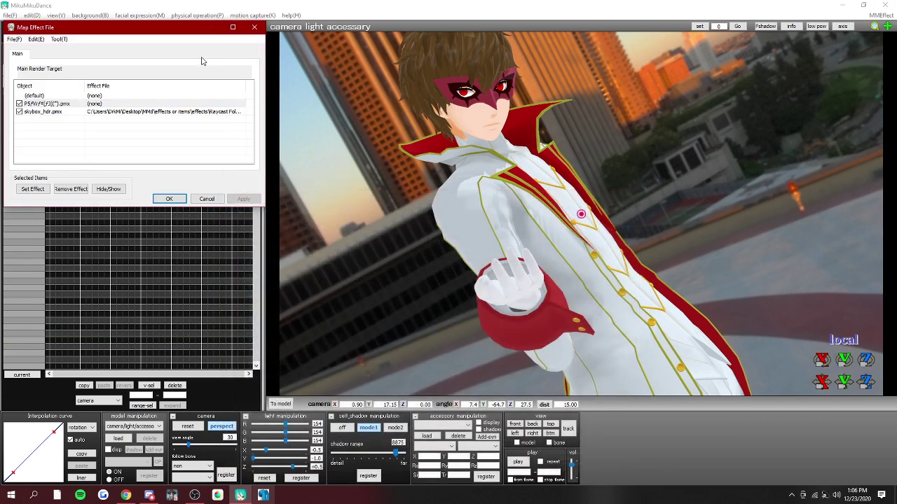
key("Escape")
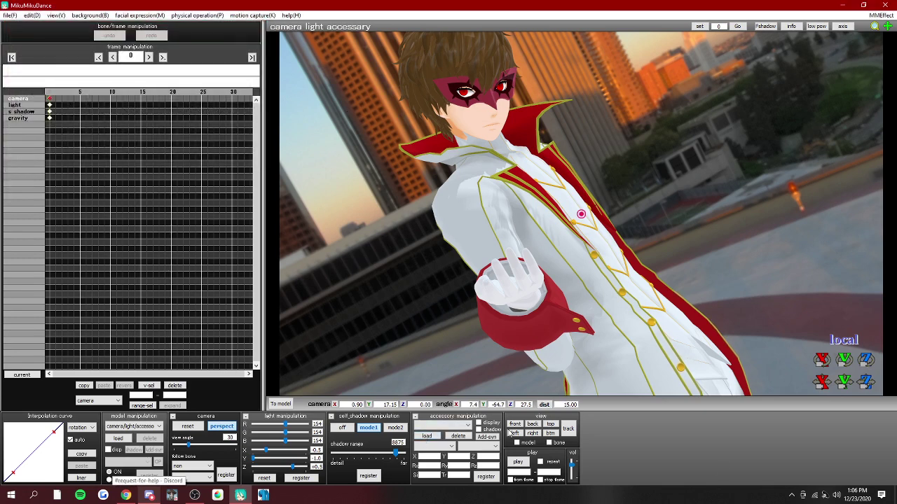
Load the ray.x accessory from the Legend of Zelda Raycast folder inside ray-mmd-1.5.0
left_click(425, 437)
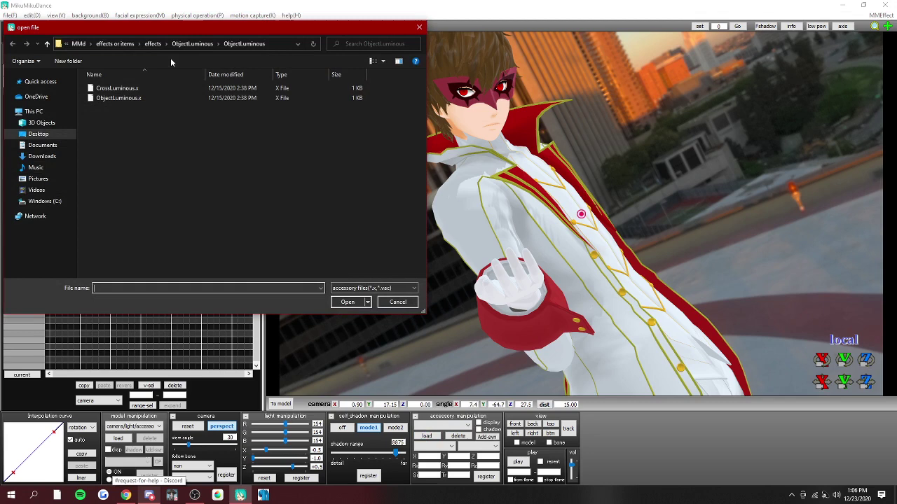
left_click(155, 44)
double_click(138, 176)
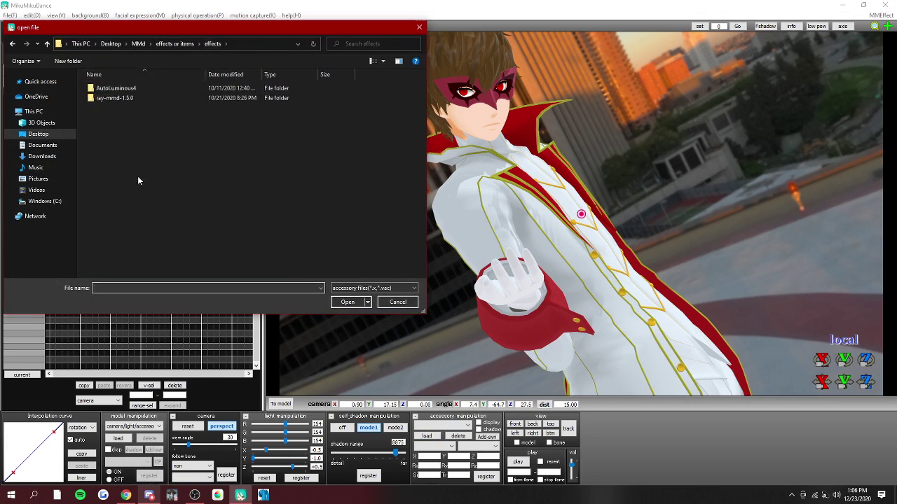
double_click(121, 98)
double_click(121, 118)
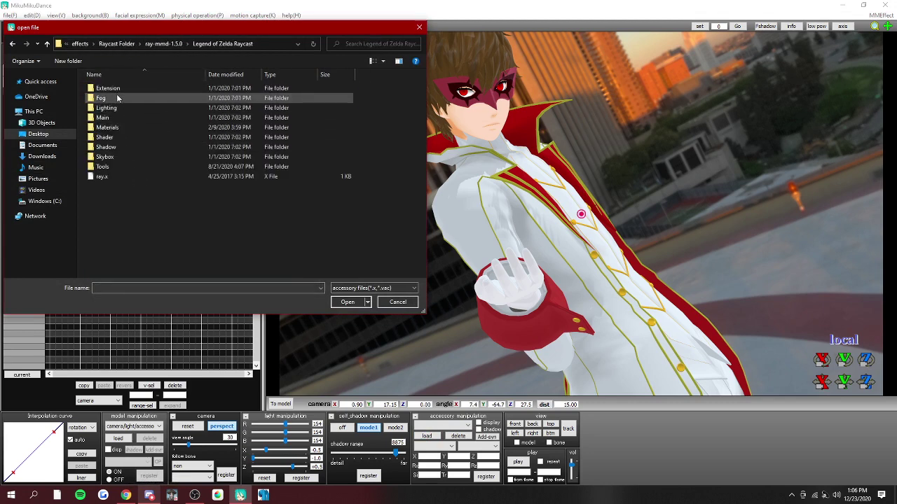
double_click(121, 175)
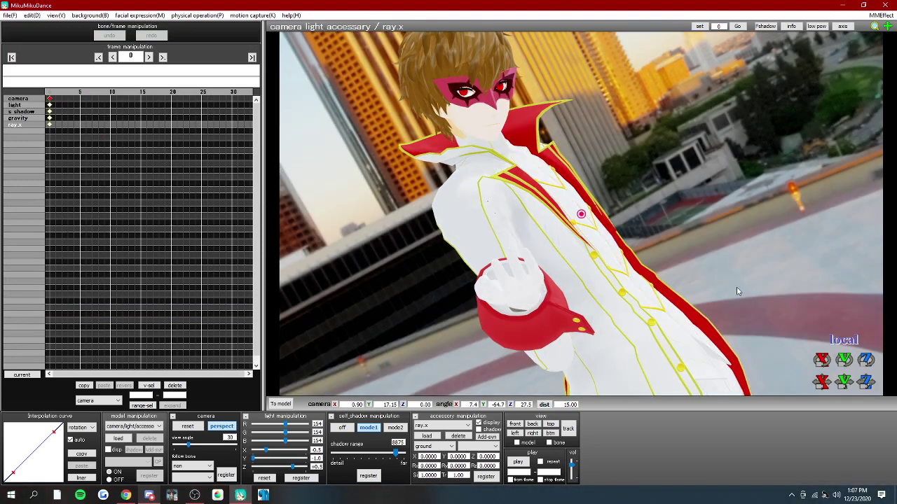
Open the effect mapping and start choosing a main effect file for the Joker character model
mouse_move(737, 287)
right_mouse_down()
mouse_move(629, 293)
mouse_move(749, 277)
mouse_move(746, 290)
mouse_move(729, 285)
right_mouse_up()
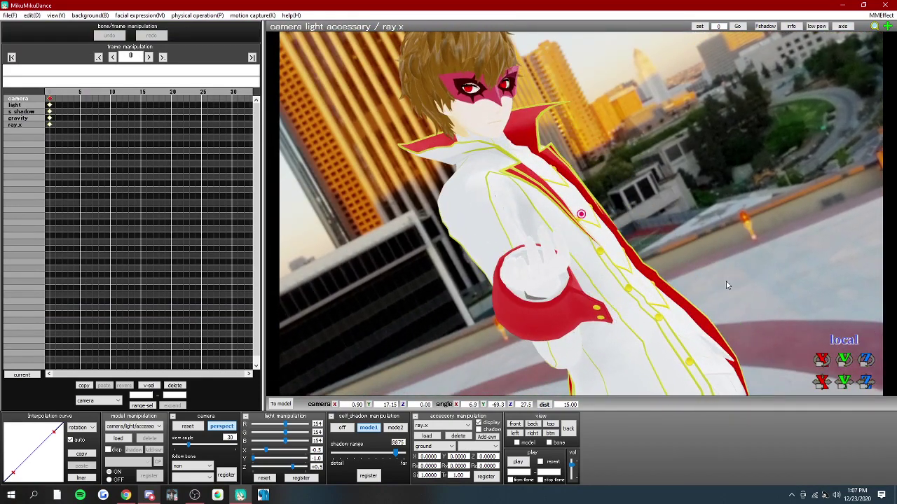
left_click(880, 15)
left_click(799, 24)
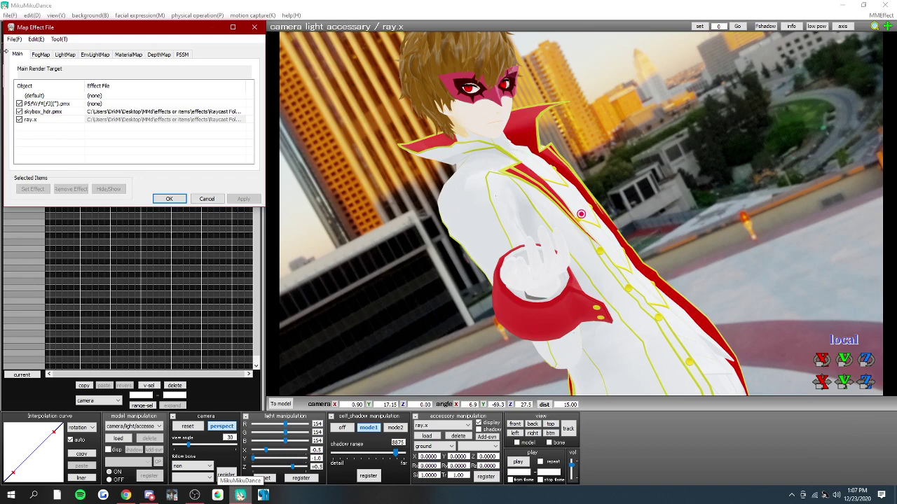
left_click(50, 105)
left_click(32, 189)
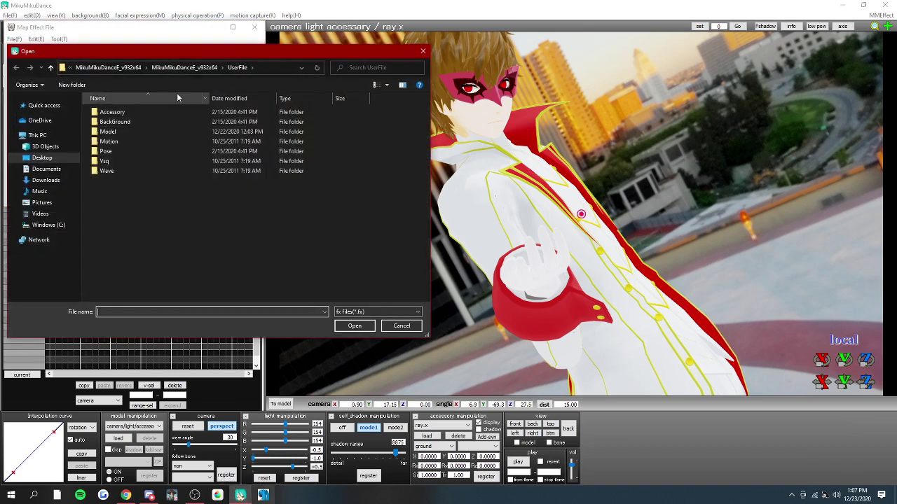
Assign main_ex_with_sphmap from the Legend of Zelda Raycast Main folder as the Joker model's main effect
left_click(122, 68)
left_click(141, 67)
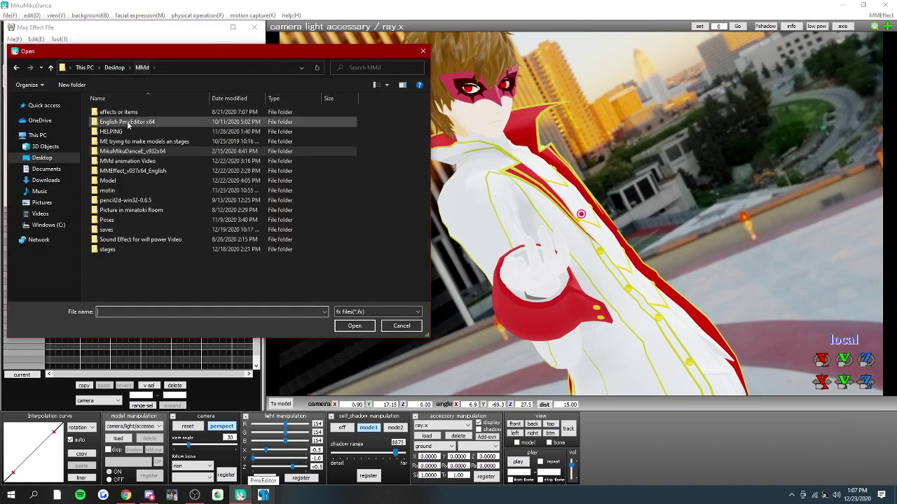
double_click(118, 122)
double_click(112, 122)
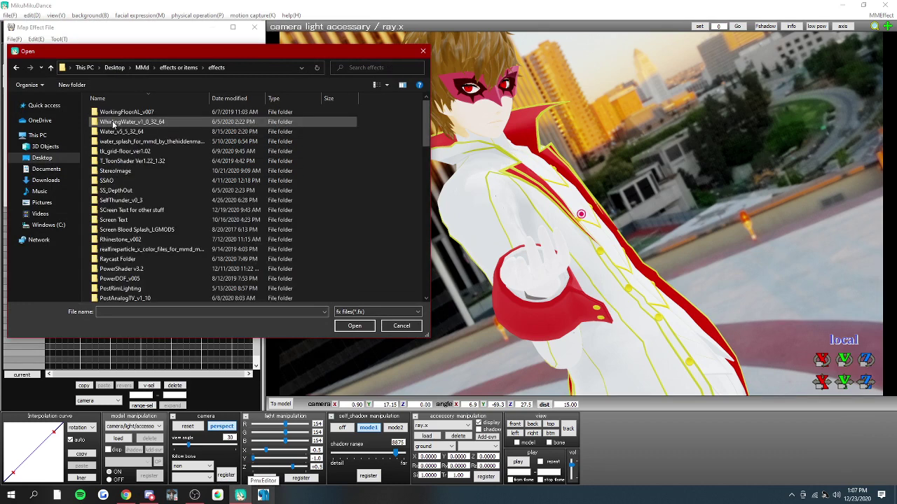
double_click(122, 260)
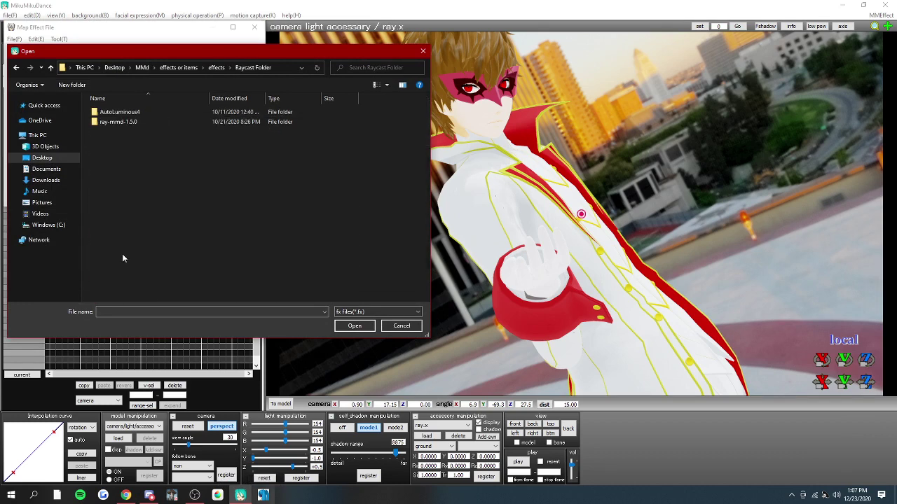
double_click(112, 122)
double_click(113, 141)
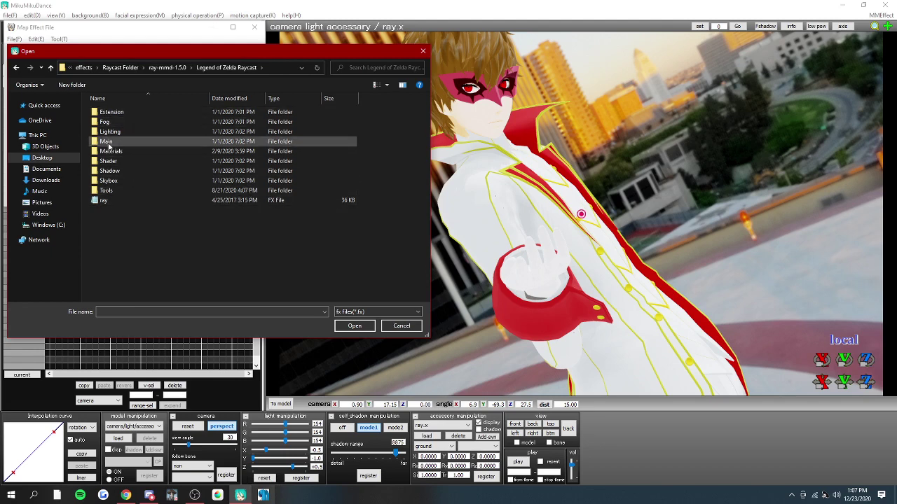
double_click(108, 144)
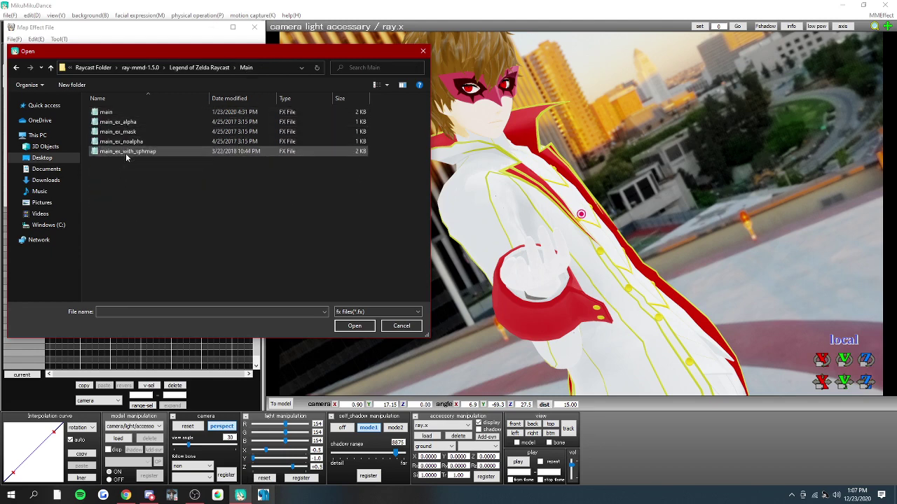
double_click(126, 152)
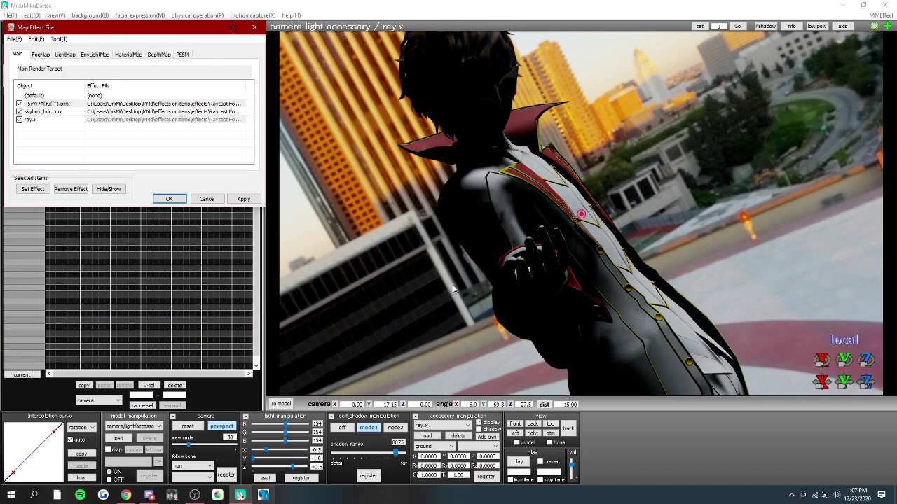
Examine the Joker model's shading against the skybox from a different angle and from farther away
right_click_drag(710, 309, 718, 277)
scroll(621, 299, "up", 2)
scroll(672, 288, "down", 4)
scroll(651, 302, "up", 2)
scroll(648, 302, "down", 11)
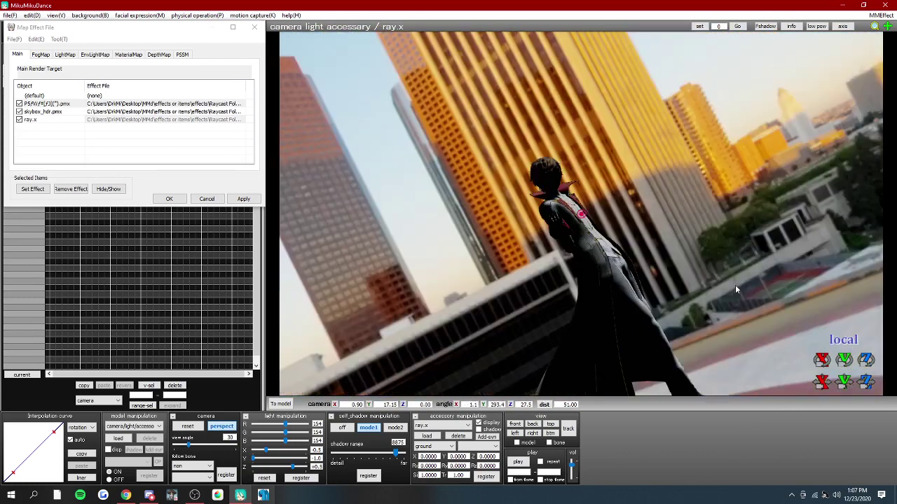
Assign skylighting_hdr_fast from the Skybox Helipad GoldenHour folder as the EnvLightMap effect of skybox_hdr.pmx
scroll(734, 285, "up", 10)
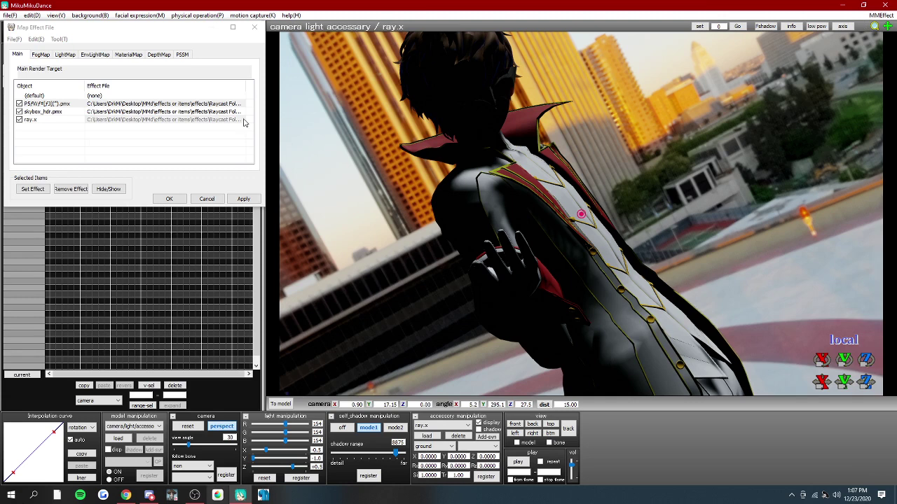
left_click(91, 55)
left_click(169, 112)
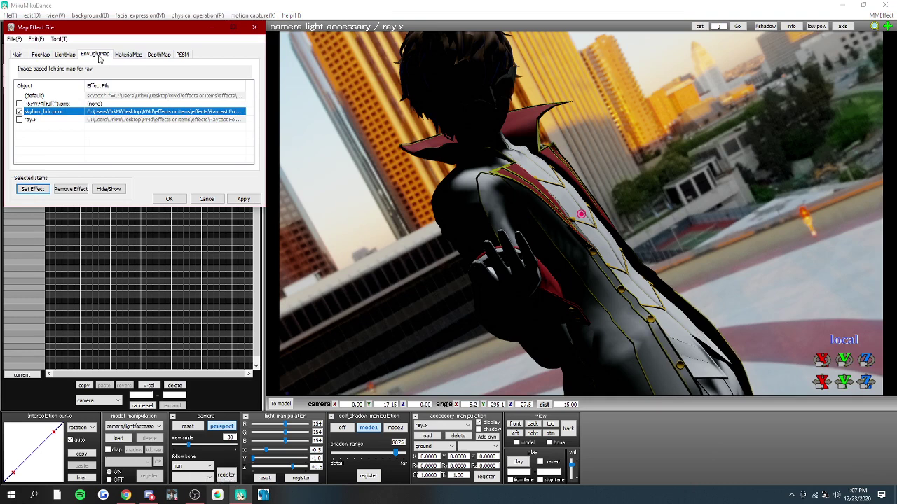
left_click(31, 190)
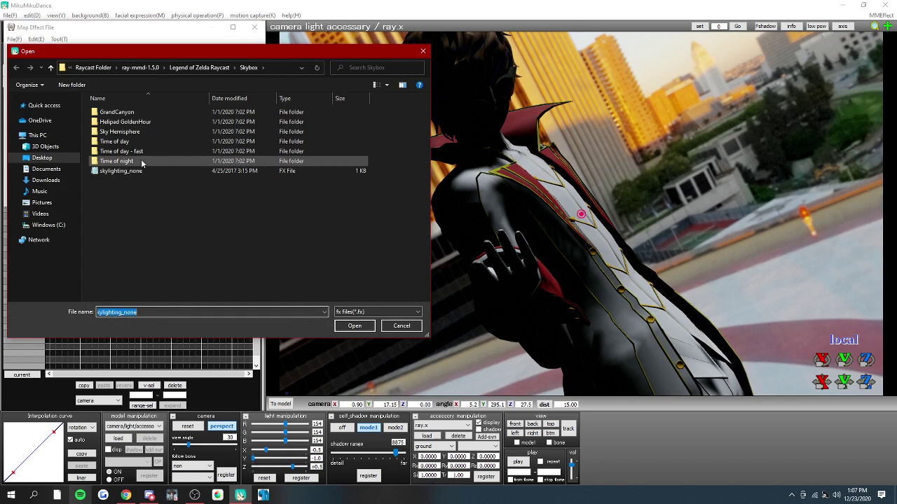
left_click(123, 121)
double_click(119, 122)
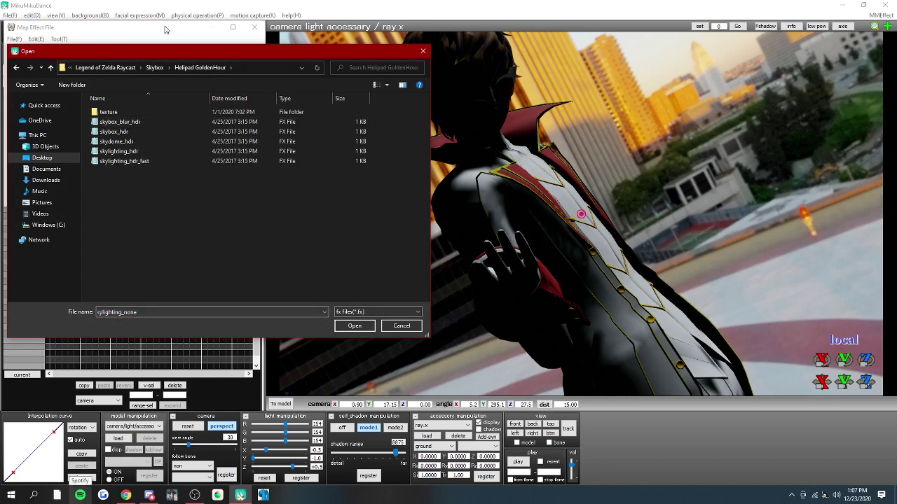
left_click(155, 67)
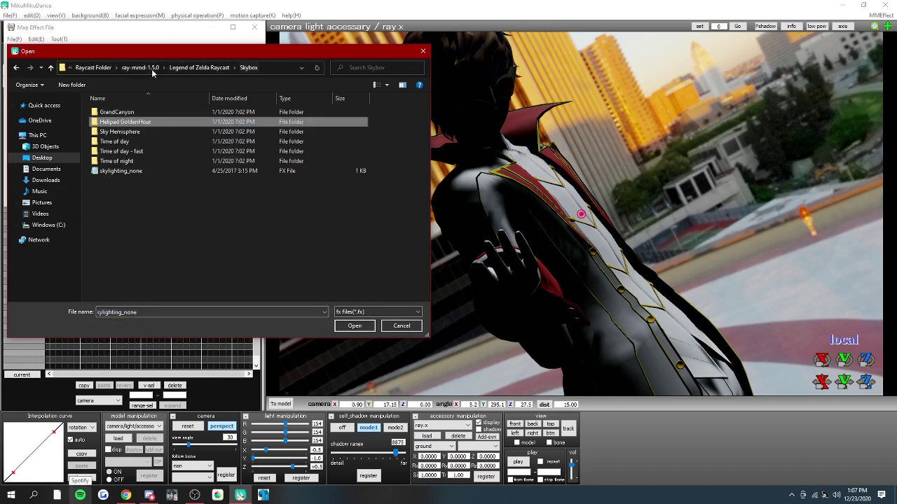
double_click(171, 123)
left_click(137, 161)
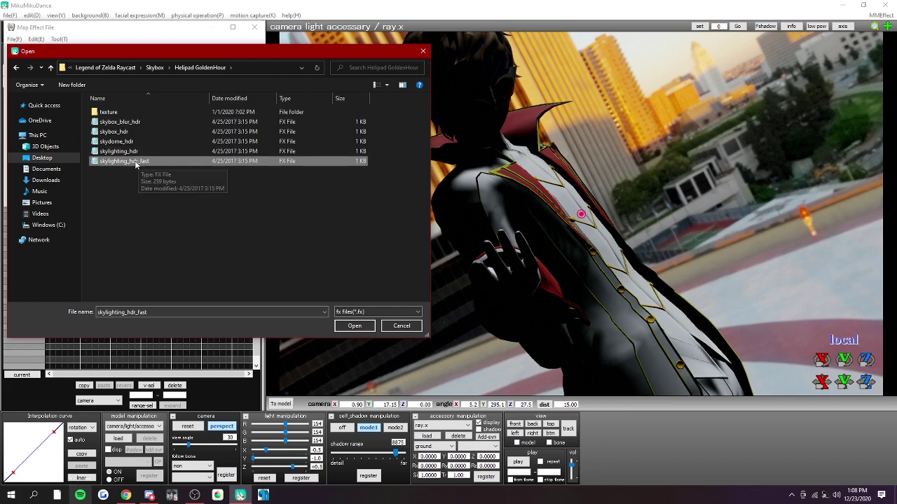
double_click(128, 165)
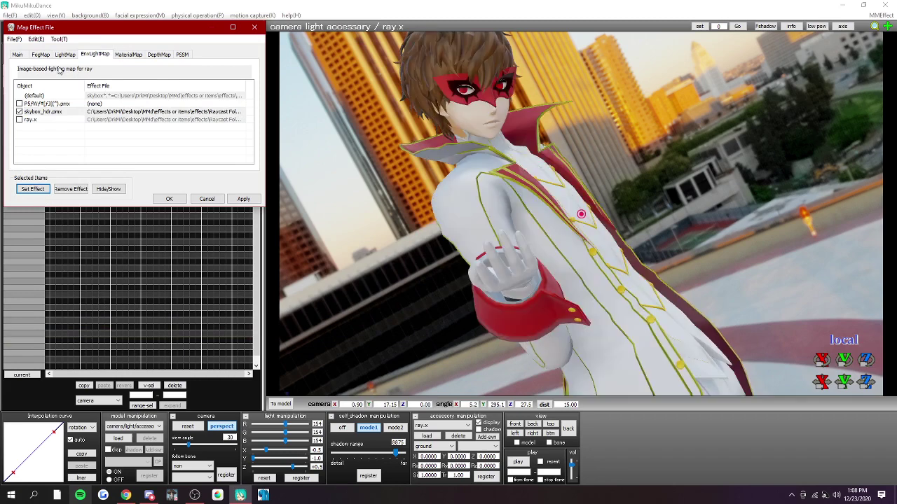
Assign skydome_hdr from the Helipad GoldenHour folder as the main effect of skybox_hdr.pmx
left_click(17, 54)
scroll(648, 278, "down", 13)
mouse_move(656, 280)
right_mouse_down()
mouse_move(655, 265)
mouse_move(655, 281)
right_mouse_up()
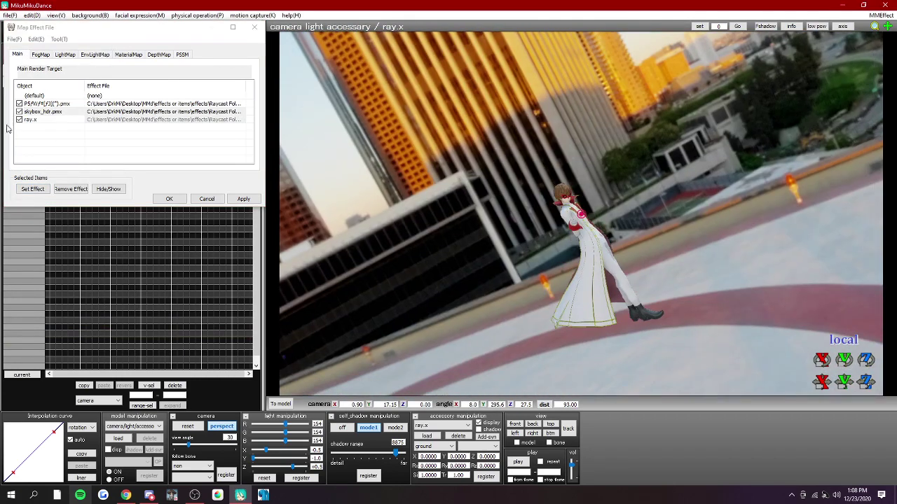
left_click(33, 189)
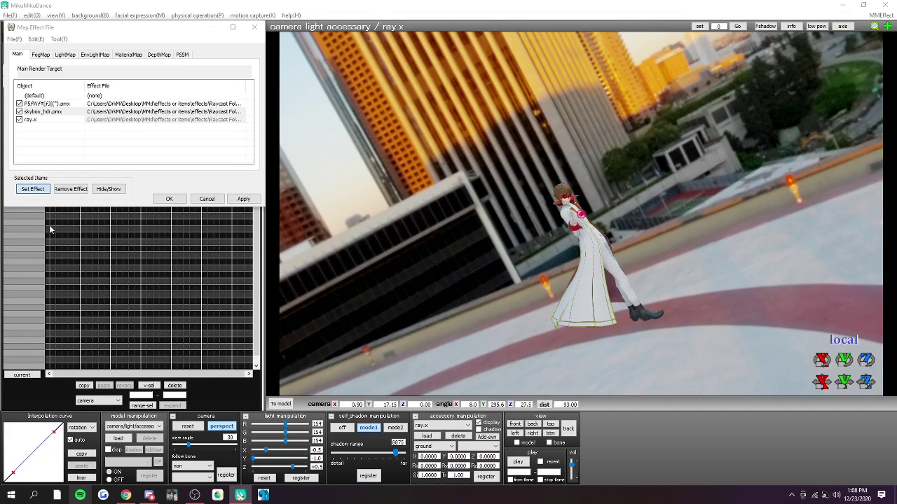
double_click(134, 146)
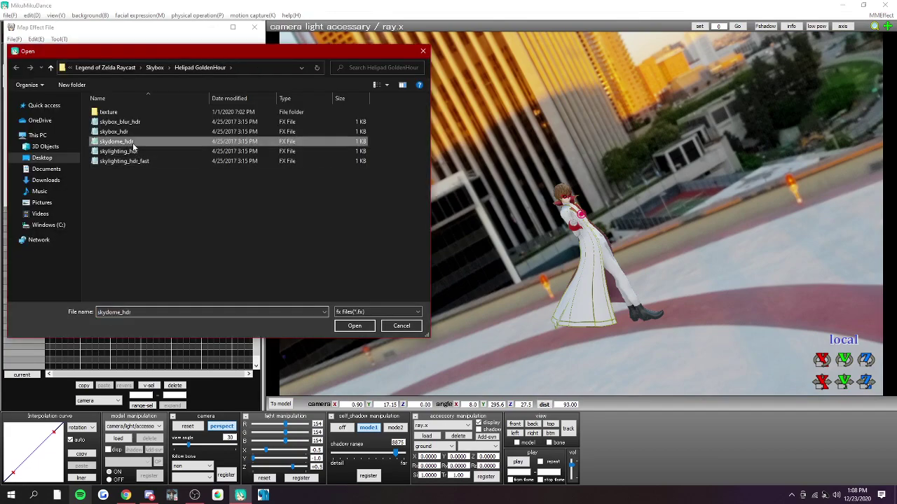
Examine the Joker model's shading under the skybox lighting from several angles, close up and from farther away
right_click_drag(648, 301, 354, 295)
scroll(354, 296, "up", 4)
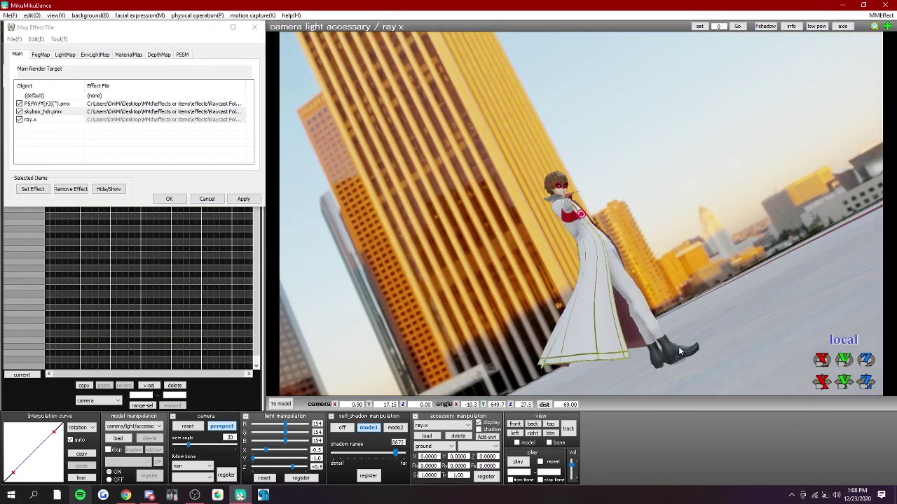
right_click_drag(721, 354, 715, 362)
scroll(680, 324, "up", 8)
scroll(661, 323, "up", 4)
right_click_drag(680, 325, 663, 338)
scroll(659, 323, "down", 7)
scroll(665, 340, "down", 4)
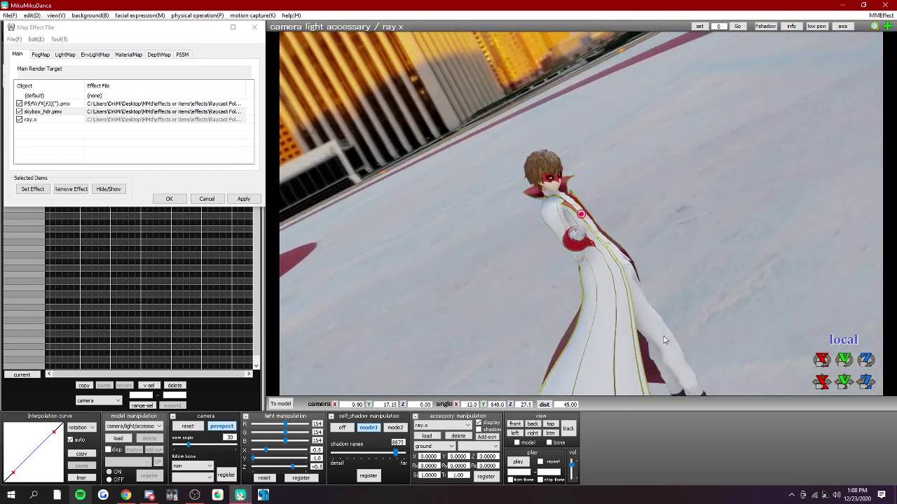
middle_click_drag(664, 339, 623, 314)
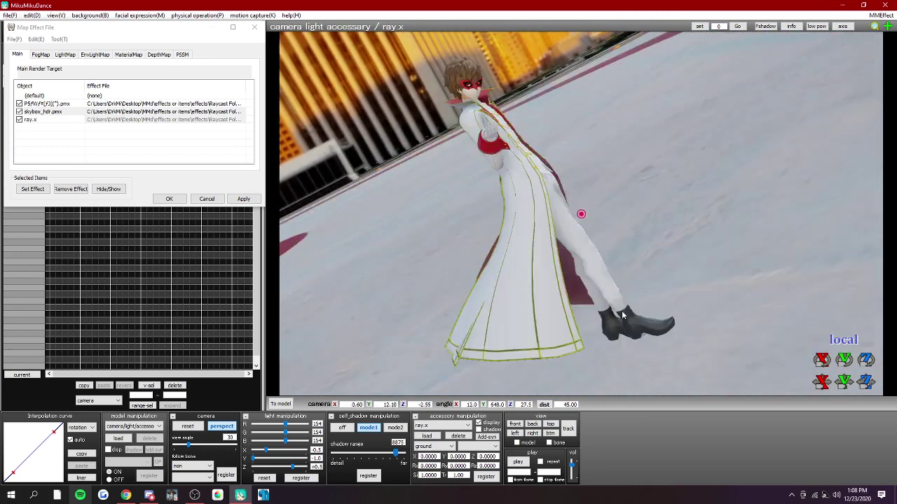
scroll(622, 313, "up", 8)
right_click_drag(623, 314, 614, 303)
scroll(572, 321, "up", 3)
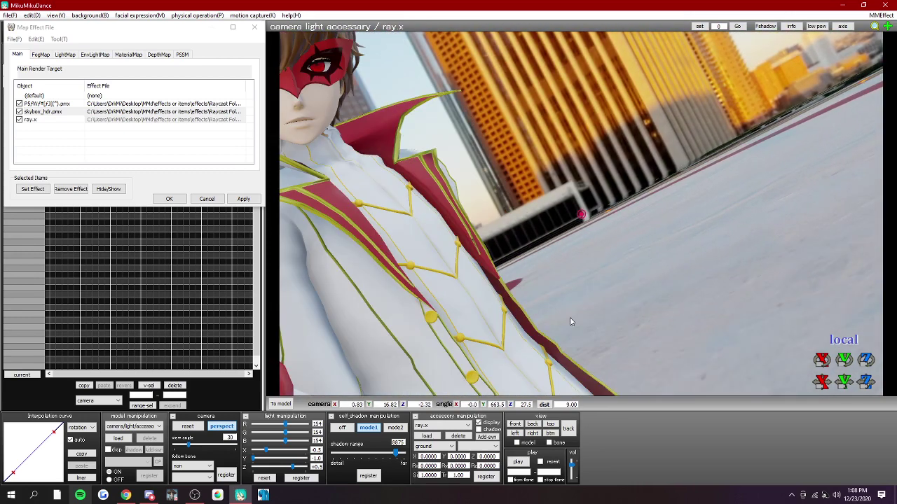
mouse_move(571, 322)
middle_mouse_down()
mouse_move(610, 327)
mouse_move(579, 320)
middle_mouse_up()
scroll(610, 327, "down", 2)
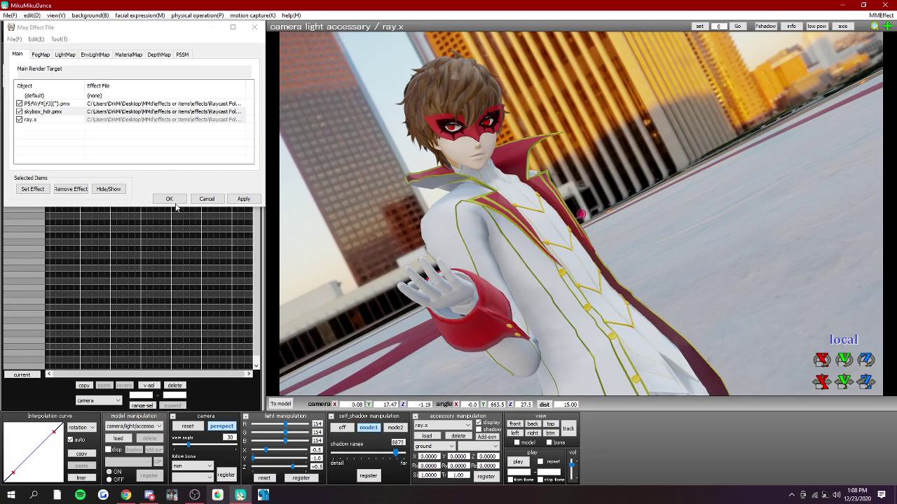
Confirm the effect mapping and load the ray_controller model from the Legend of Zelda Raycast folder
left_click(172, 200)
right_click_drag(560, 280, 438, 324)
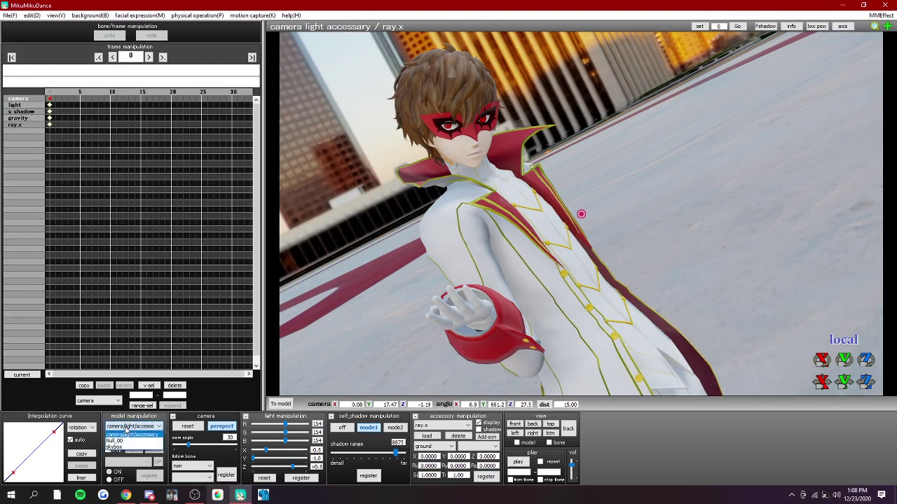
left_click(126, 439)
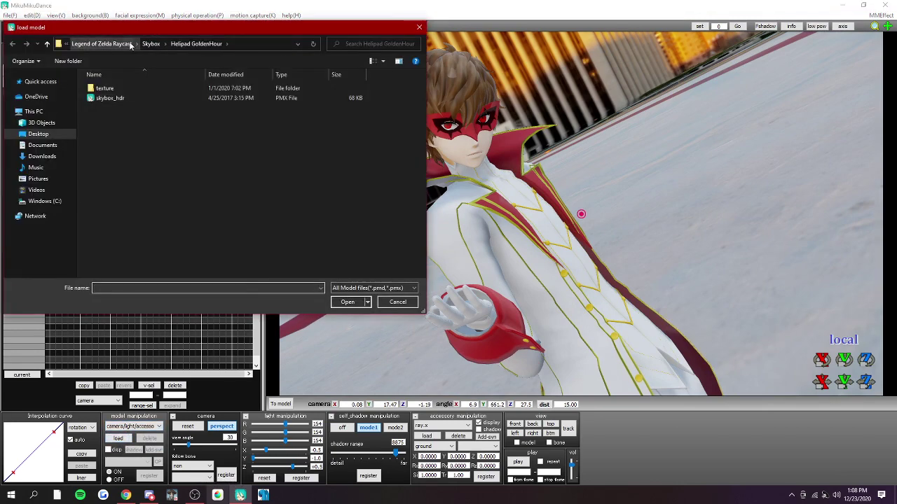
left_click(130, 45)
double_click(117, 178)
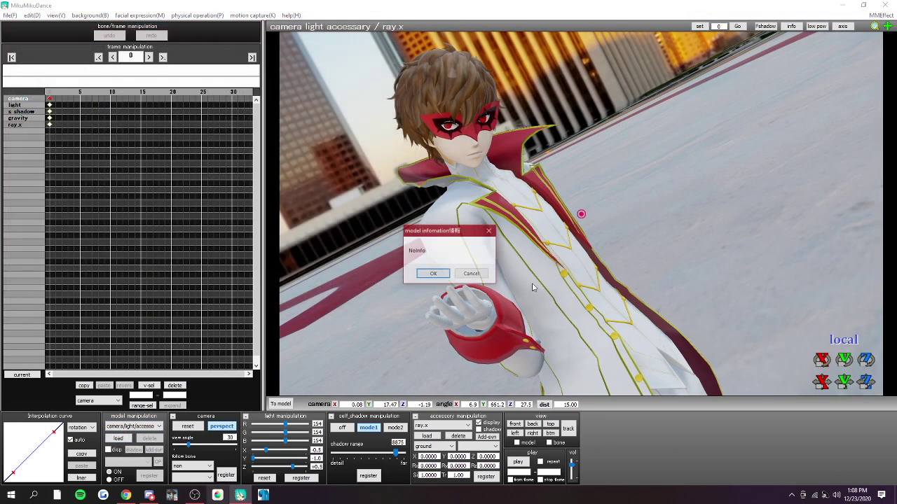
key("Return")
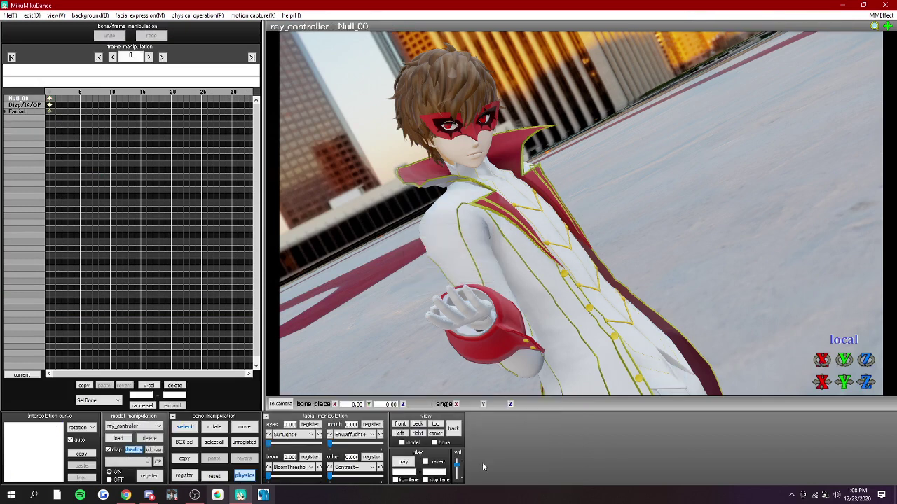
Raise the SunLight+ morph of ray_controller to its maximum of 1.000
left_click(293, 435)
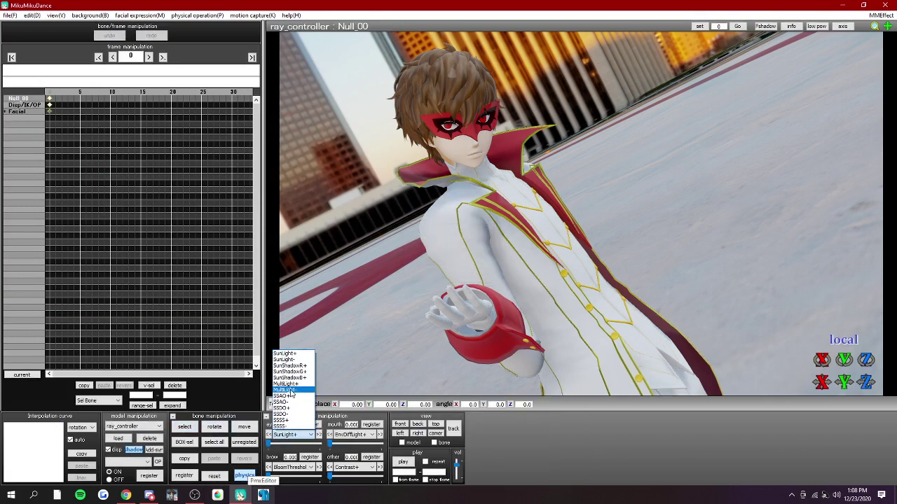
left_click(288, 360)
left_click_drag(269, 443, 357, 445)
left_click(271, 444)
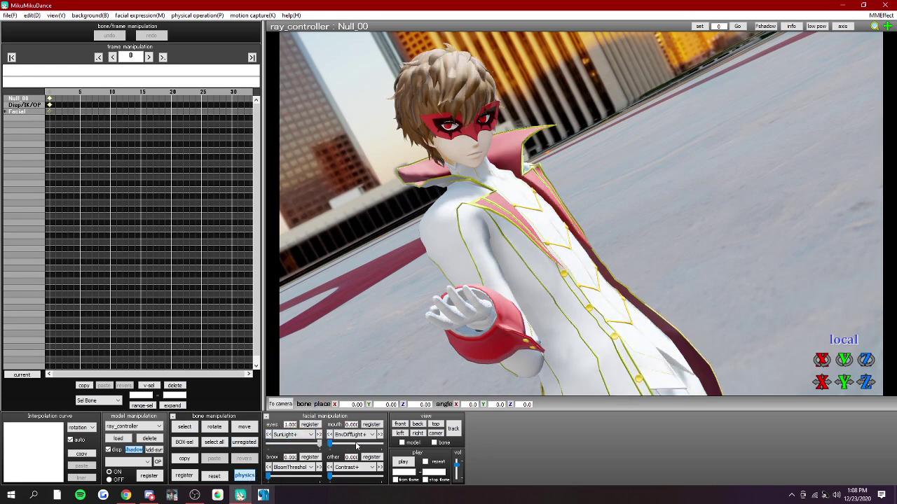
Set ray_controller's BloomThreshold to about 0.39 and Contrast+ to about 0.35, and raise EnvDiffLight+ slightly
mouse_move(271, 478)
left_mouse_down()
mouse_move(315, 478)
mouse_move(288, 481)
left_mouse_up()
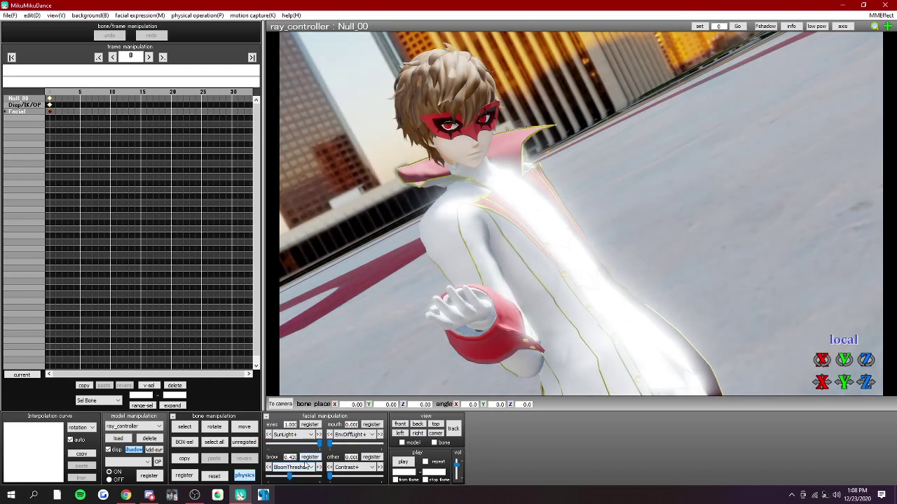
left_click_drag(335, 481, 349, 481)
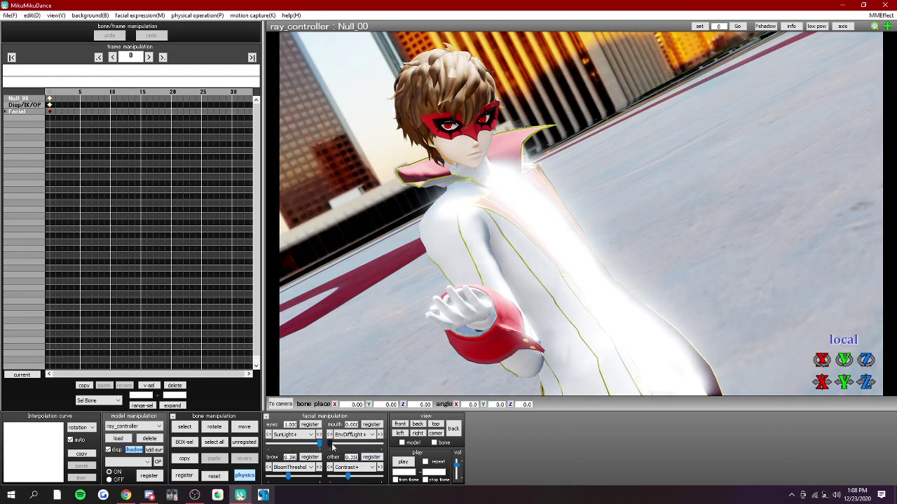
mouse_move(330, 446)
left_mouse_down()
mouse_move(344, 447)
mouse_move(330, 447)
left_mouse_up()
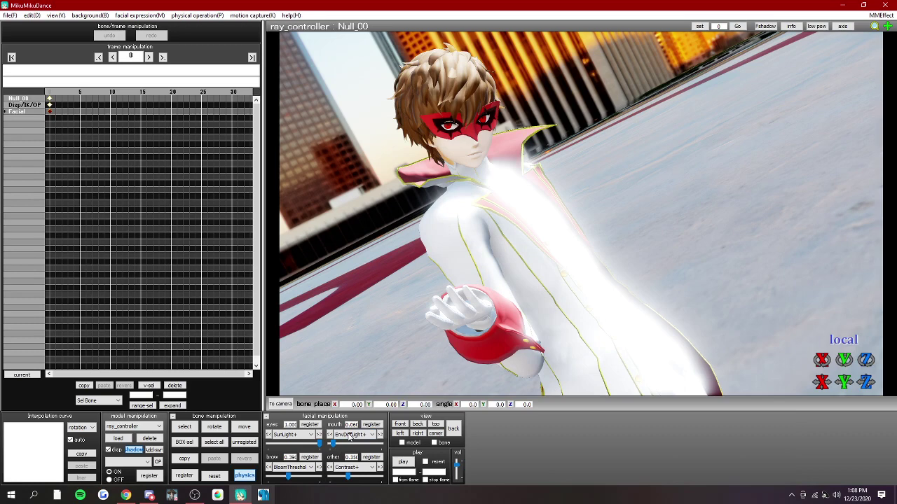
Try ray_controller's EnvDiffLight- at 1.000, view the model from another angle, and reset the morph to 0
left_click(348, 435)
left_click(330, 448)
left_click_drag(329, 447, 383, 445)
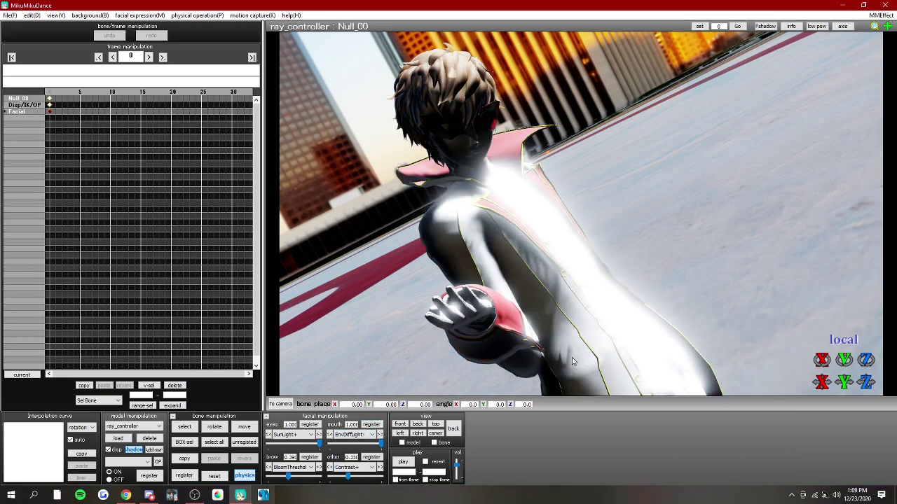
mouse_move(572, 362)
right_mouse_down()
mouse_move(504, 360)
mouse_move(582, 356)
right_mouse_up()
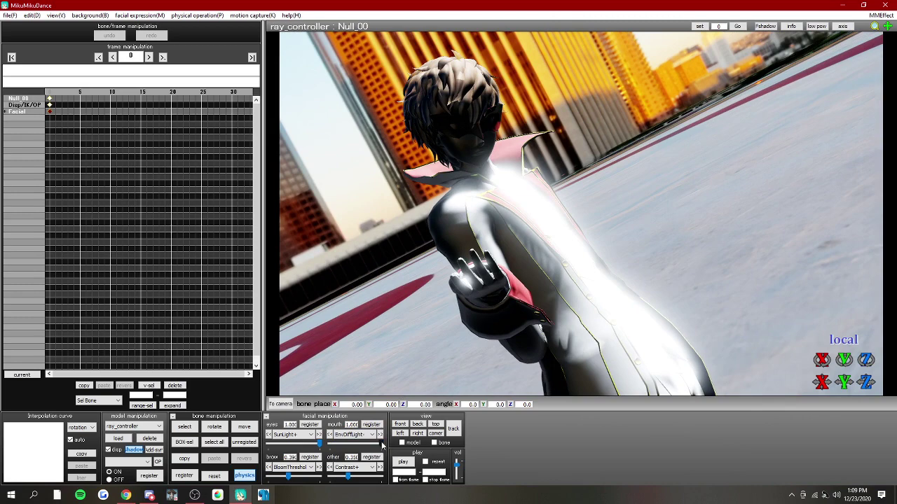
left_click_drag(383, 446, 329, 445)
Set ray_controller's Gamma- morph to about 0.23
left_click(360, 467)
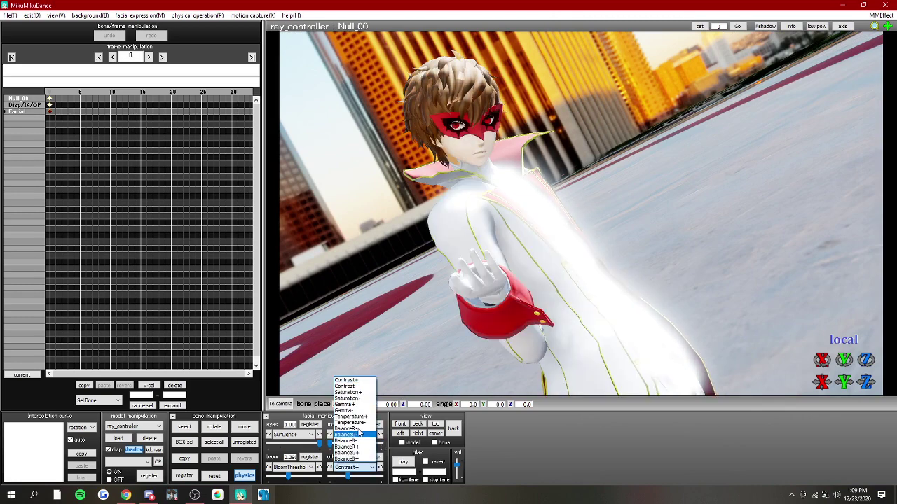
left_click(349, 411)
mouse_move(334, 477)
left_mouse_down()
mouse_move(350, 485)
mouse_move(343, 480)
left_mouse_up()
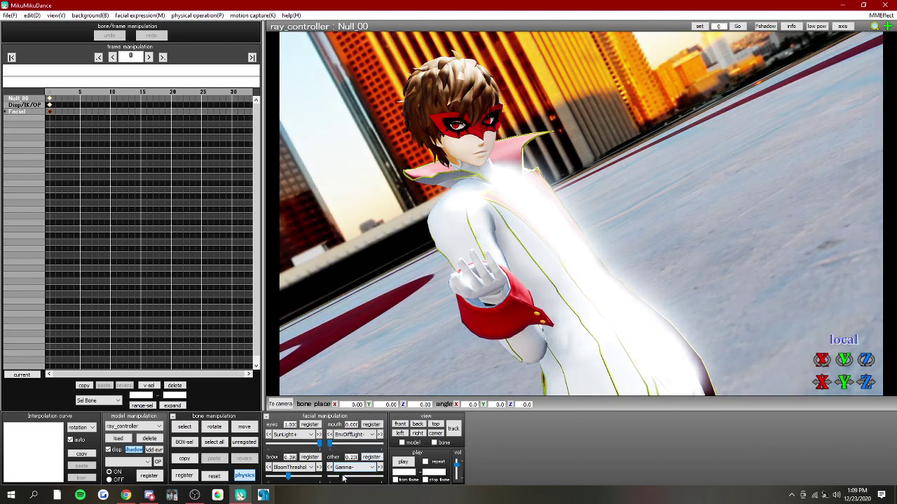
Try out ray_controller's Saturation- morph and reset it to 0
left_click(353, 467)
left_click(357, 404)
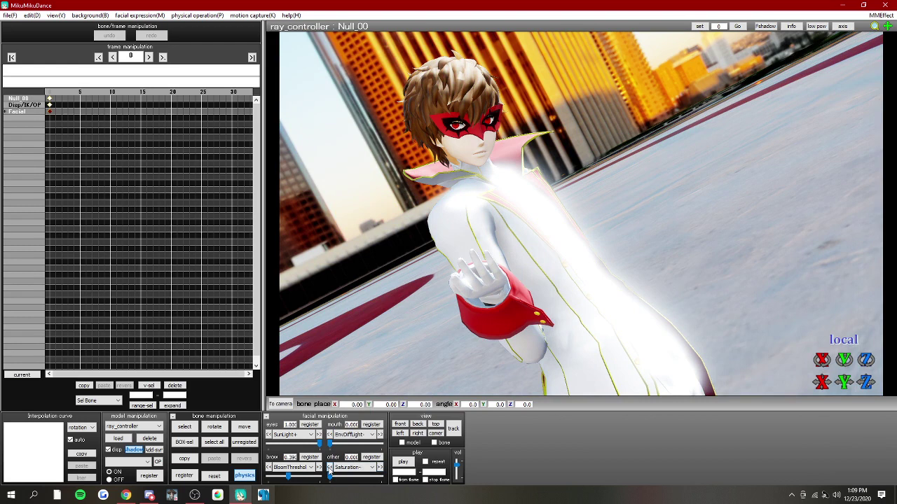
left_click_drag(329, 474, 350, 489)
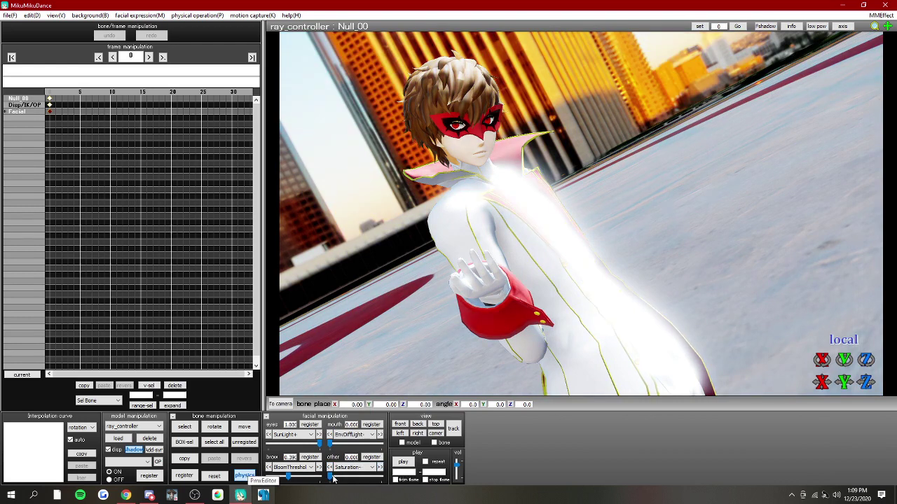
left_click_drag(334, 478, 293, 482)
left_click(366, 469)
left_click(361, 468)
Try out the Dispersion morph of ray_controller and set Exposure+ to about 0.10
left_click(302, 467)
left_click(285, 461)
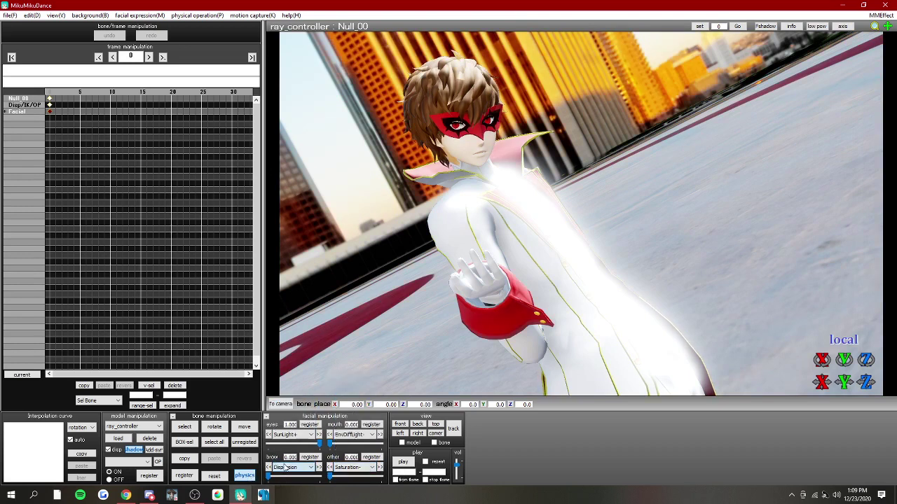
mouse_move(274, 477)
left_mouse_down()
mouse_move(344, 476)
mouse_move(265, 480)
mouse_move(255, 472)
mouse_move(273, 468)
mouse_move(247, 472)
mouse_move(326, 480)
mouse_move(240, 481)
mouse_move(343, 484)
mouse_move(274, 480)
left_mouse_up()
left_click(297, 468)
left_click(291, 447)
left_click(306, 468)
left_click(282, 460)
Switch to the camera, light and accessory controls and set the light direction to about X -0.6, Y +0.2, Z -0.3
left_click(107, 425)
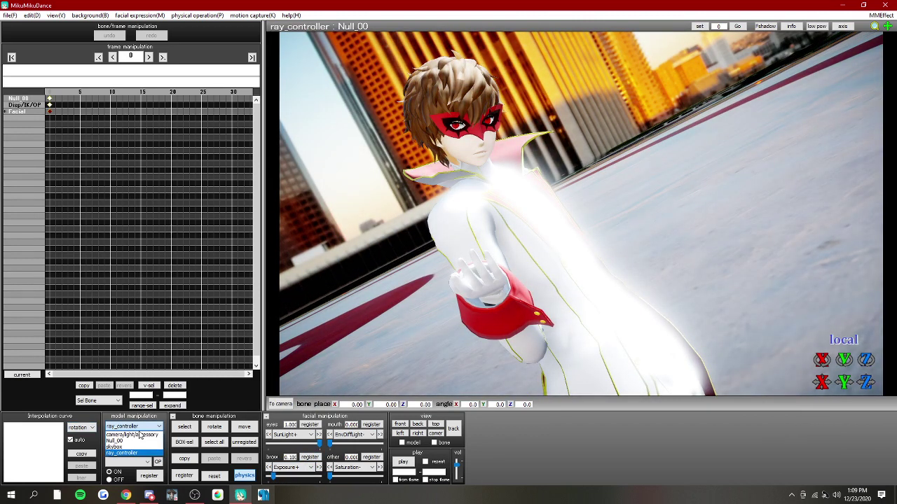
left_click(133, 435)
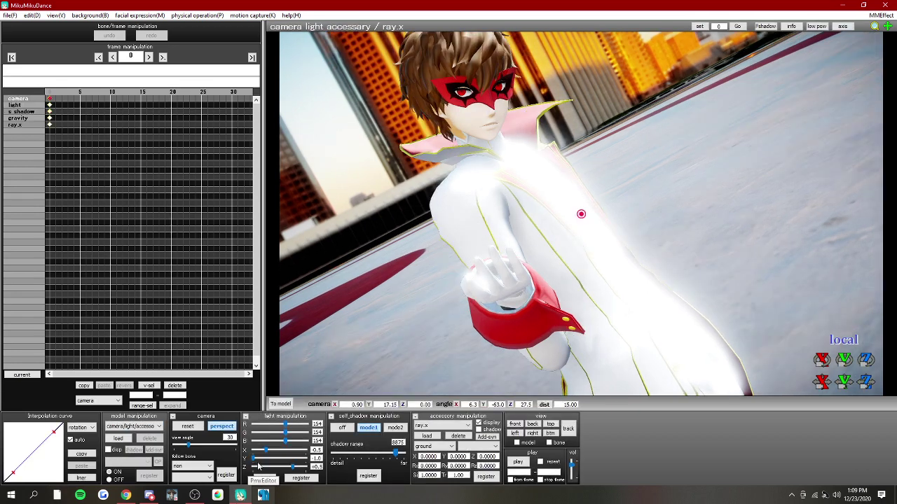
left_click_drag(255, 462, 271, 475)
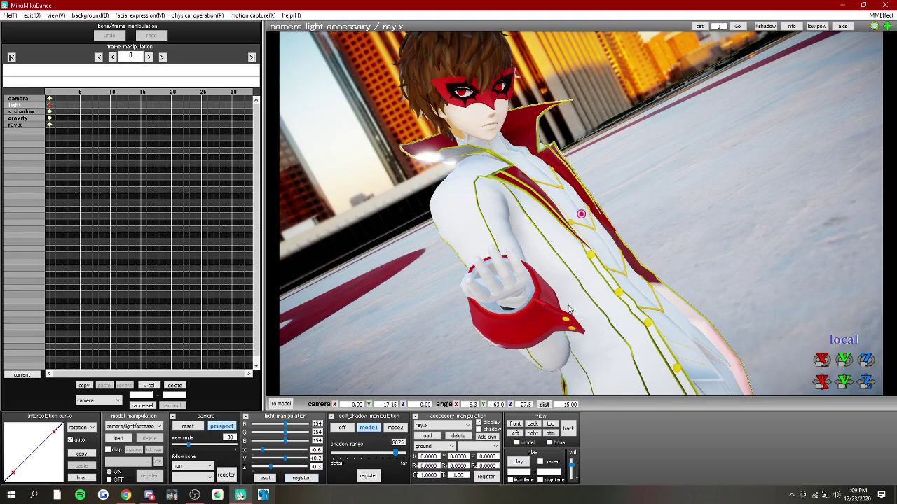
right_click_drag(569, 309, 599, 281)
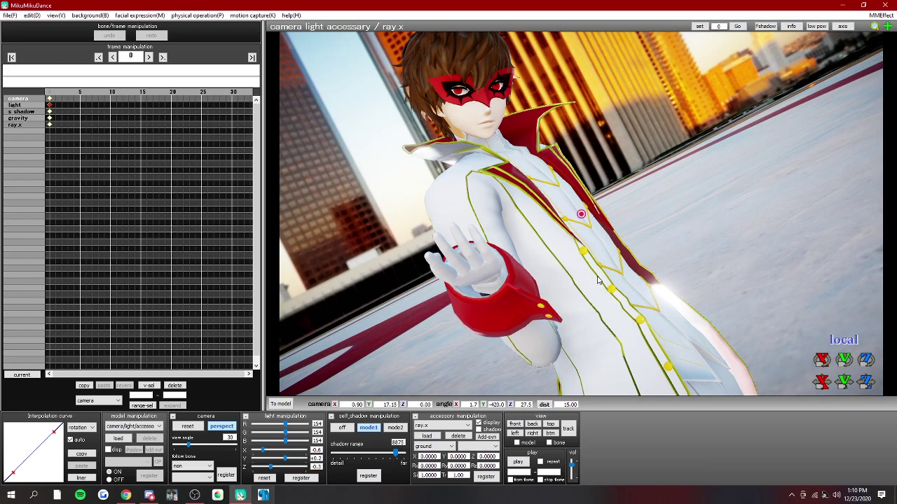
Review the MaterialMap effect assignments of the loaded objects in the effect mapping and close it
mouse_move(500, 257)
right_mouse_down()
mouse_move(517, 260)
mouse_move(499, 259)
right_mouse_up()
left_click(880, 15)
left_click(778, 24)
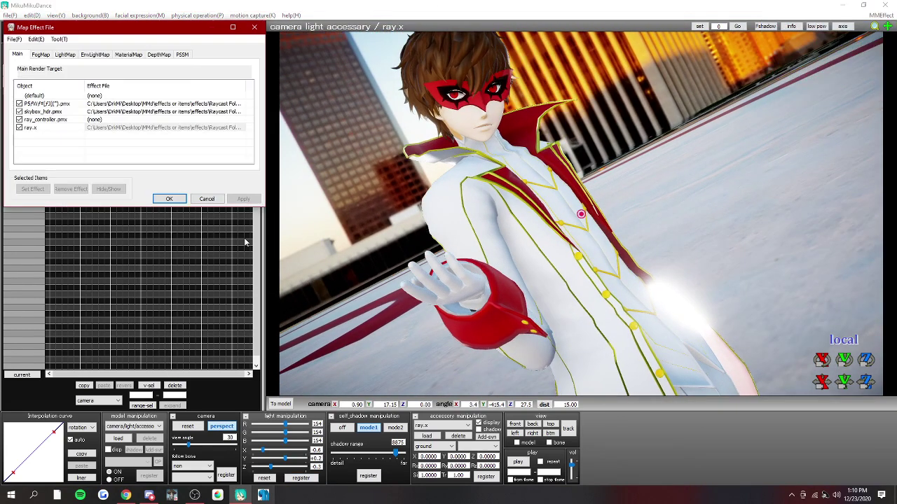
left_click(128, 55)
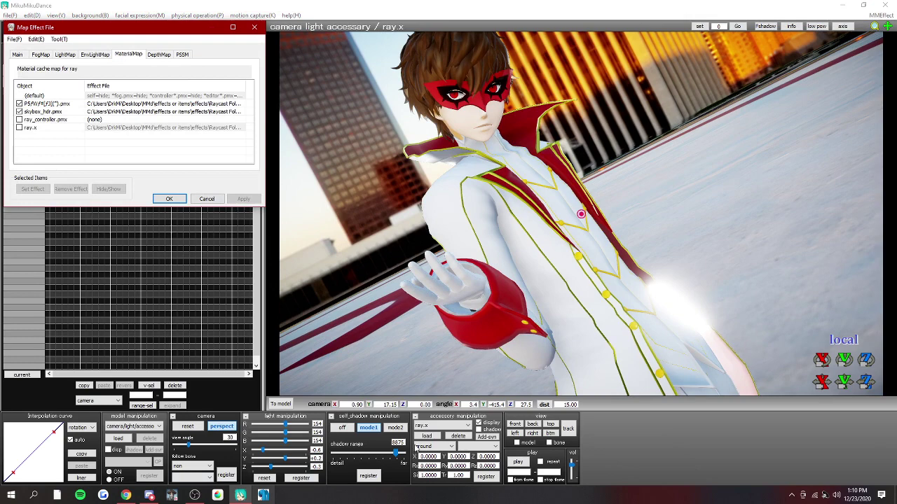
left_click(170, 199)
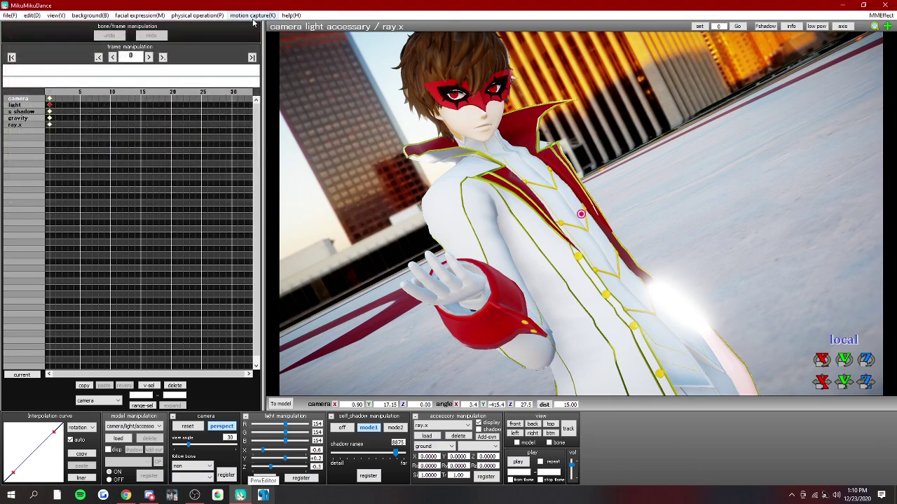
Change the interface to Japanese and extract the Joker model's subsets in the effect mapping
left_click(290, 15)
left_click(294, 26)
left_click(877, 16)
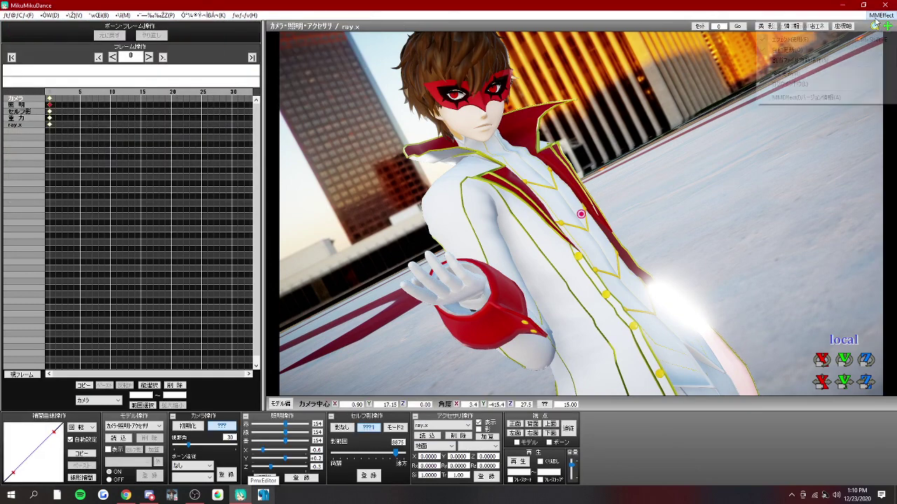
left_click(788, 50)
right_click(46, 102)
left_click(73, 146)
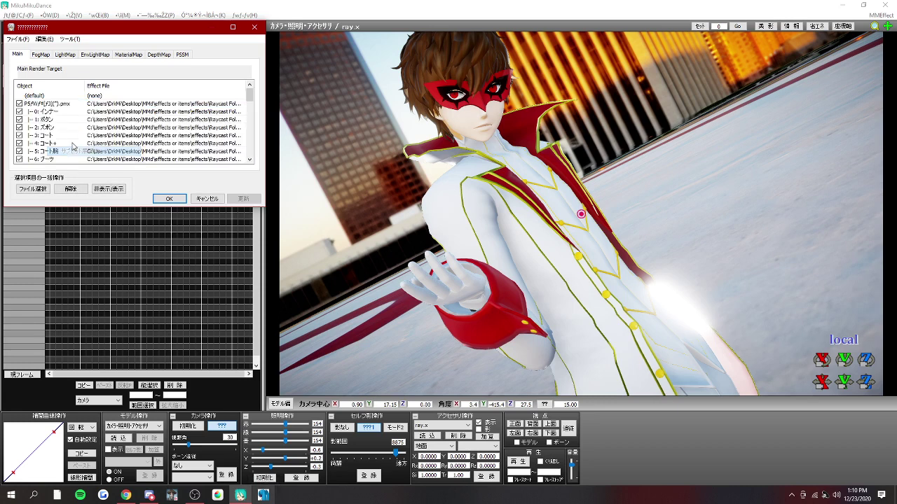
Examine the Japanese material names of the Joker model's subsets in the Main and MaterialMap lists and close the effect mapping
scroll(67, 135, "down", 1)
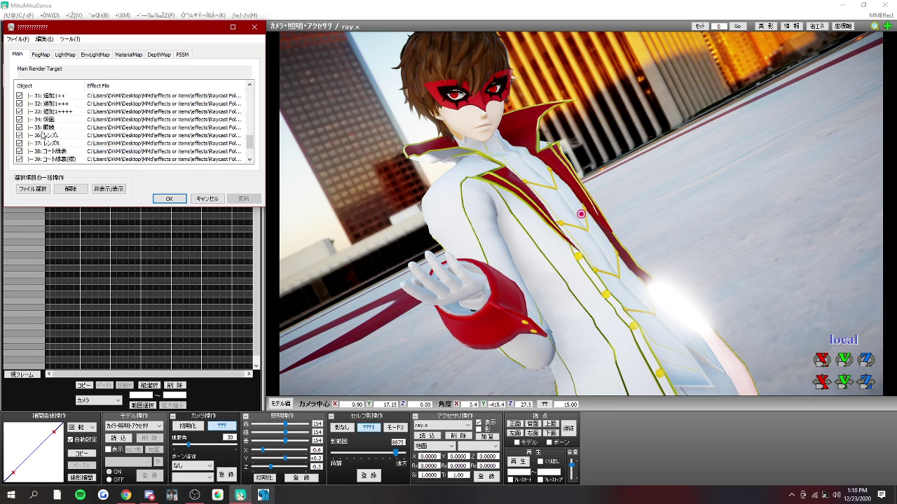
left_click(20, 112)
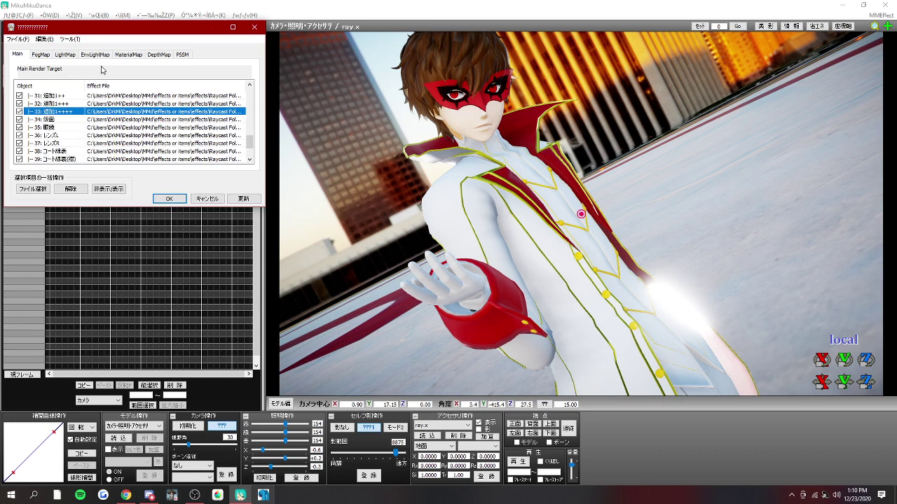
left_click(20, 111)
left_click(47, 104)
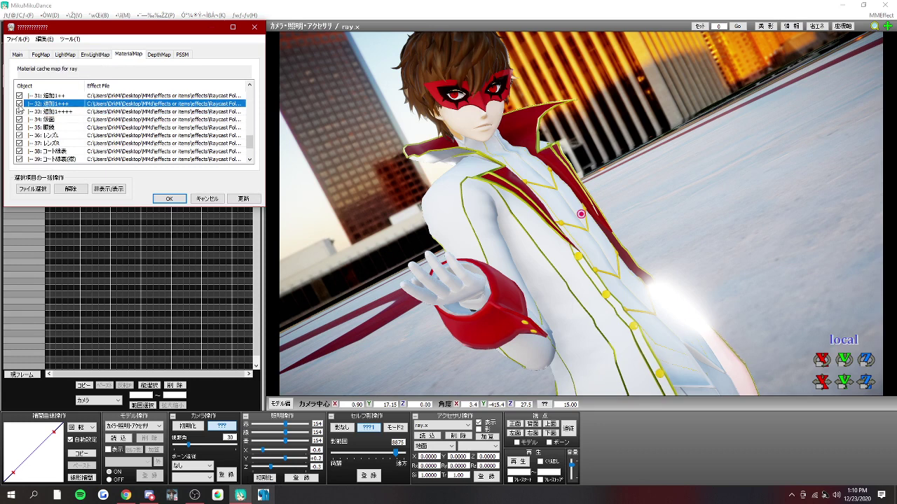
scroll(51, 118, "up", 1)
left_click(46, 120)
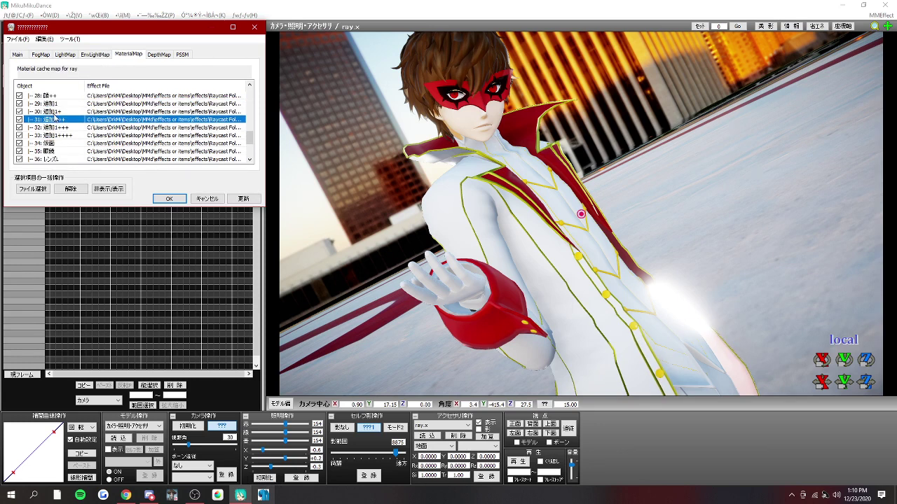
left_click(28, 112)
left_click(49, 104)
scroll(50, 105, "up", 2)
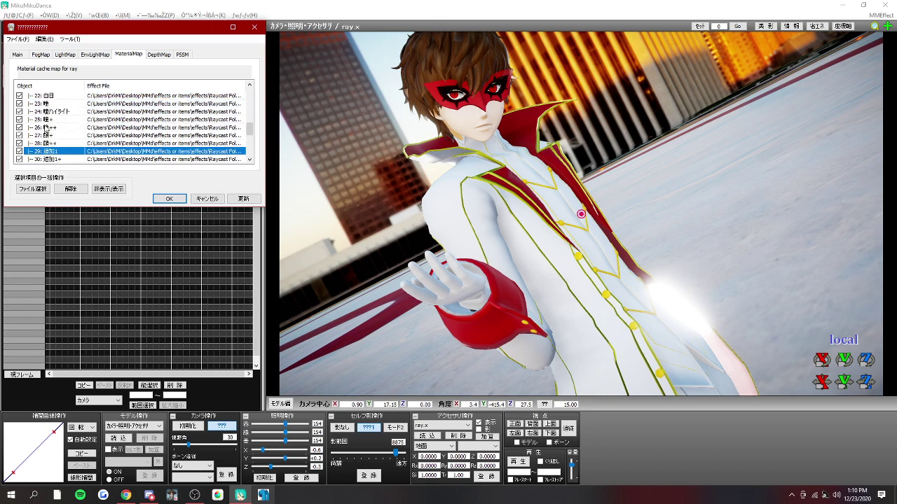
left_click(60, 144)
left_click(58, 127)
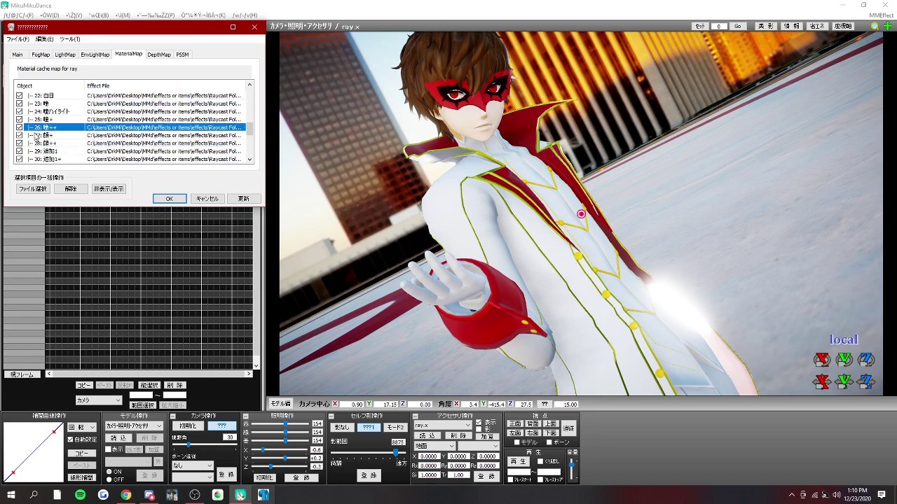
scroll(21, 133, "down", 5)
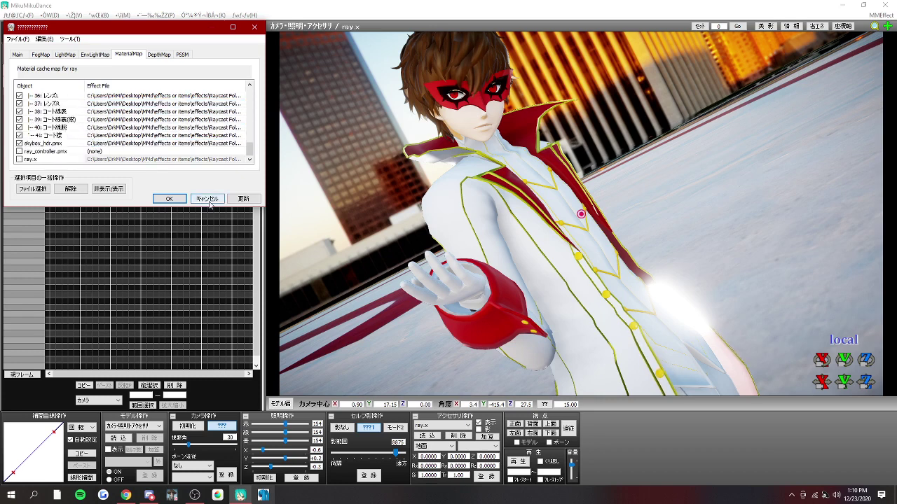
left_click(169, 199)
Switch the interface back to English mode and reopen the effect mapping
left_click(244, 15)
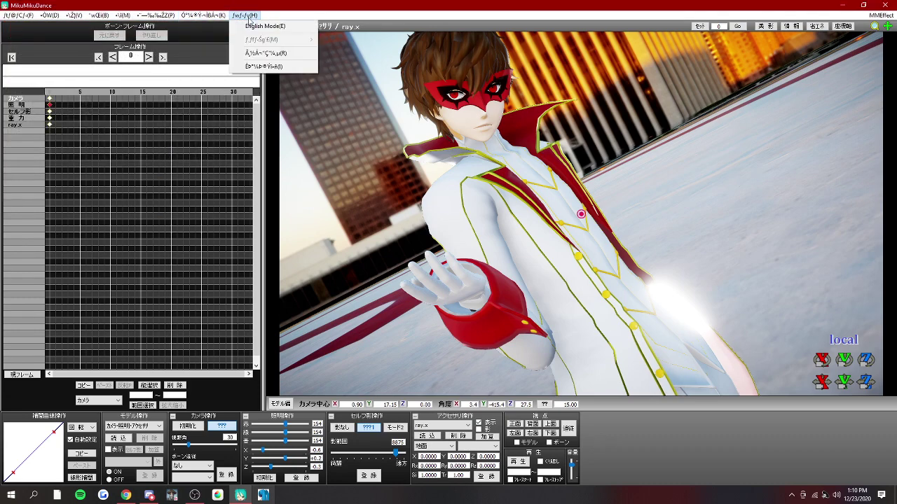
left_click(261, 26)
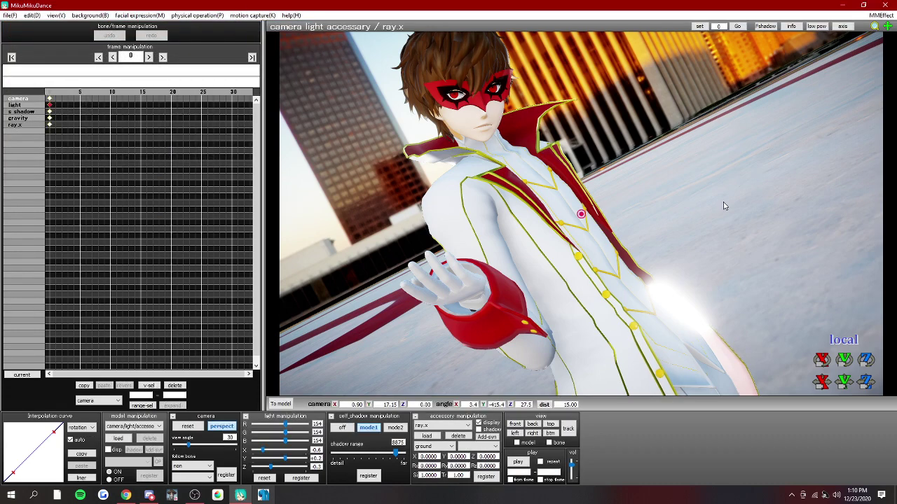
left_click(879, 14)
left_click(868, 27)
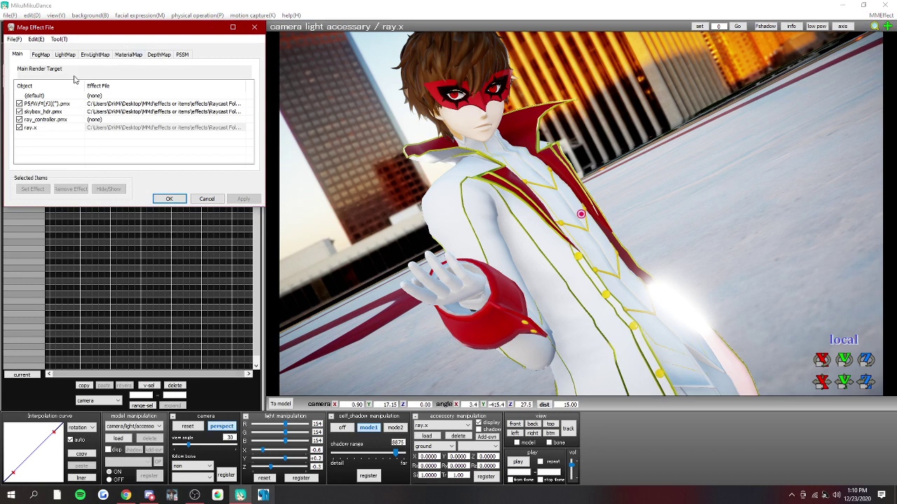
Extract the Joker model's subsets in the MaterialMap assignments
left_click(122, 55)
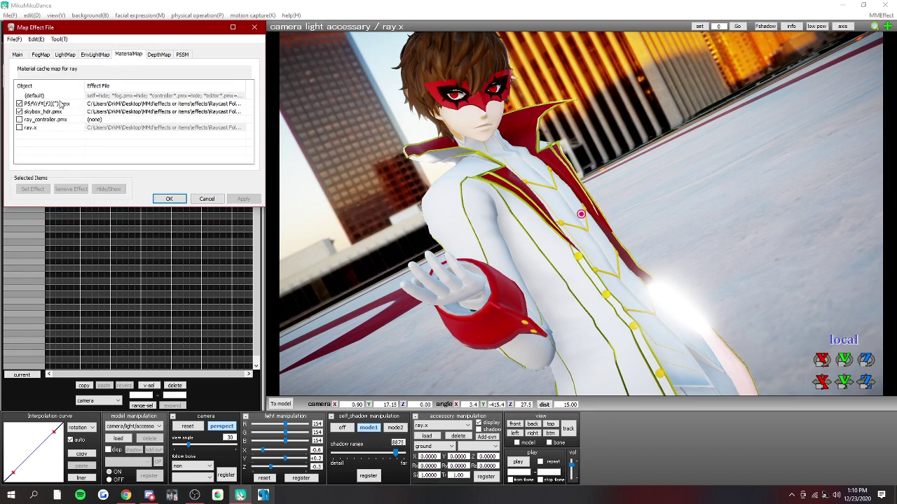
right_click(60, 104)
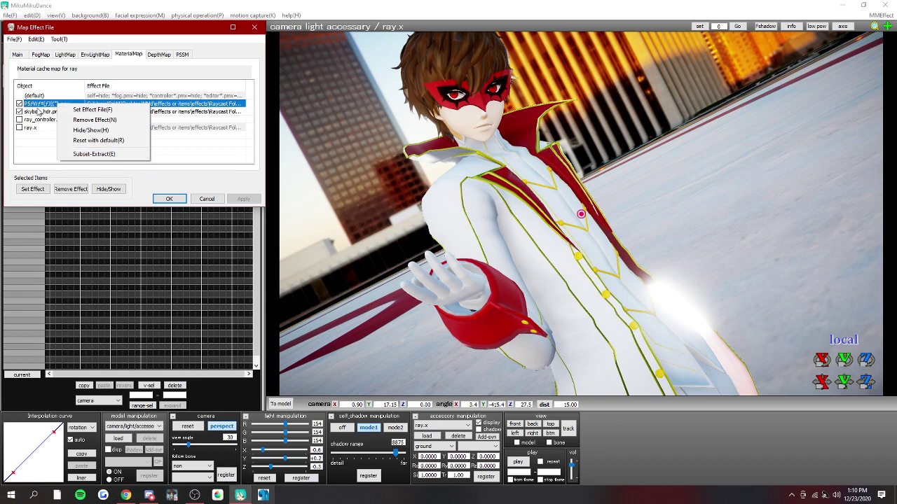
left_click(35, 98)
left_click(60, 105)
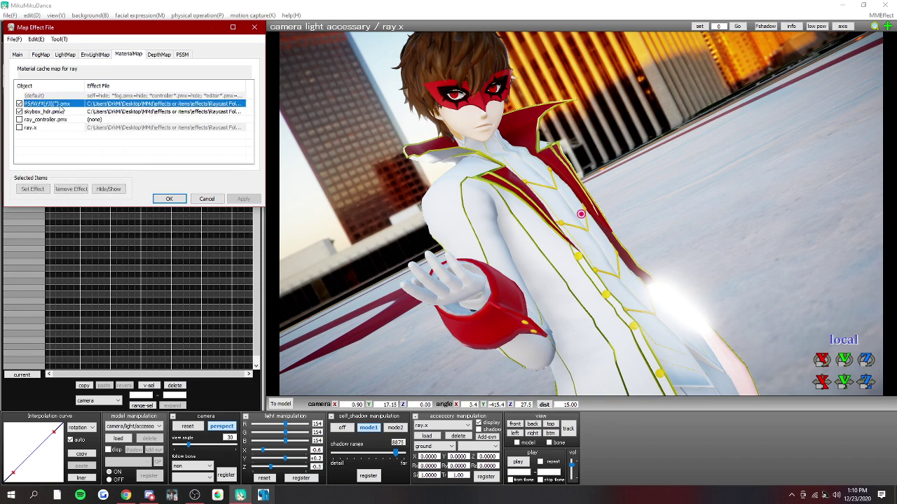
right_click(61, 107)
left_click(93, 163)
Look through the Joker model's subsets and toggle subset0's visibility to identify its part of the outfit
scroll(88, 143, "down", 3)
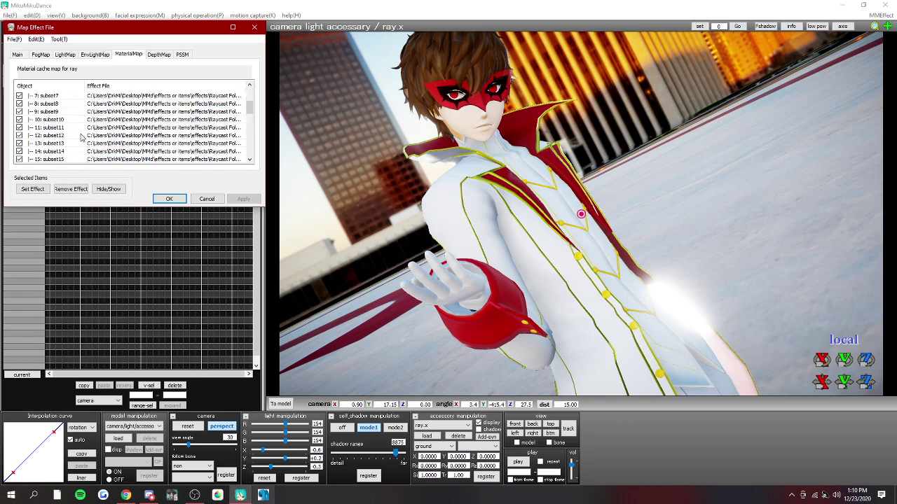
scroll(80, 148, "down", 2)
scroll(80, 140, "up", 2)
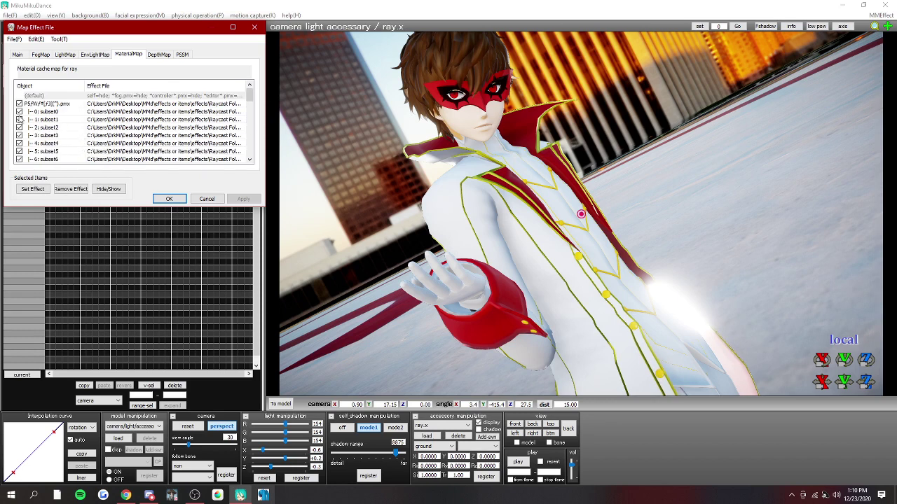
left_click(20, 119)
left_click(20, 112)
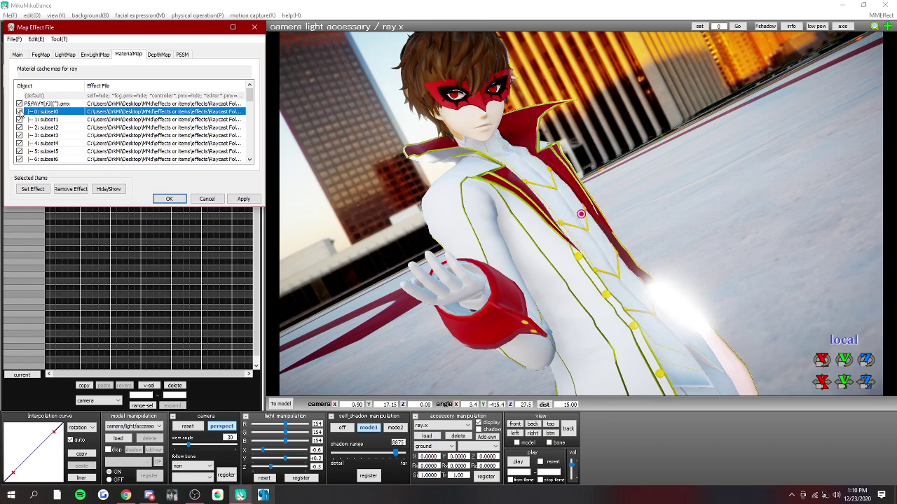
left_click(30, 189)
left_click(402, 326)
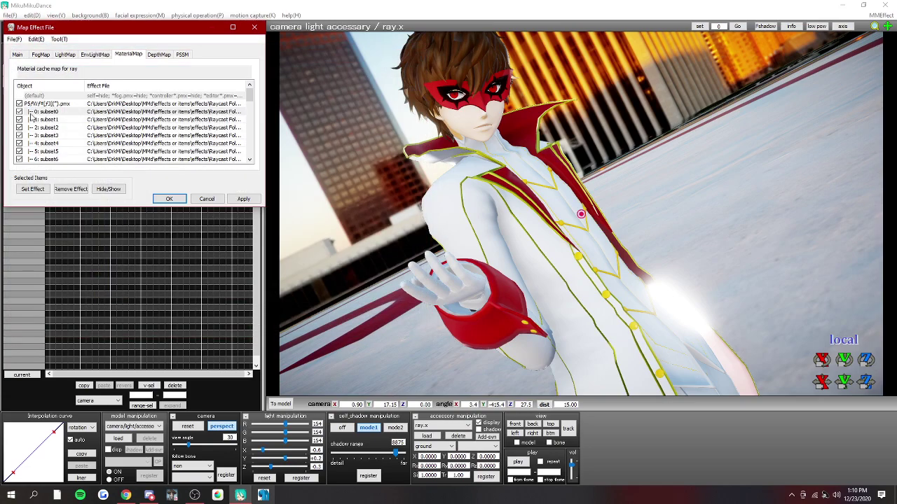
double_click(30, 113)
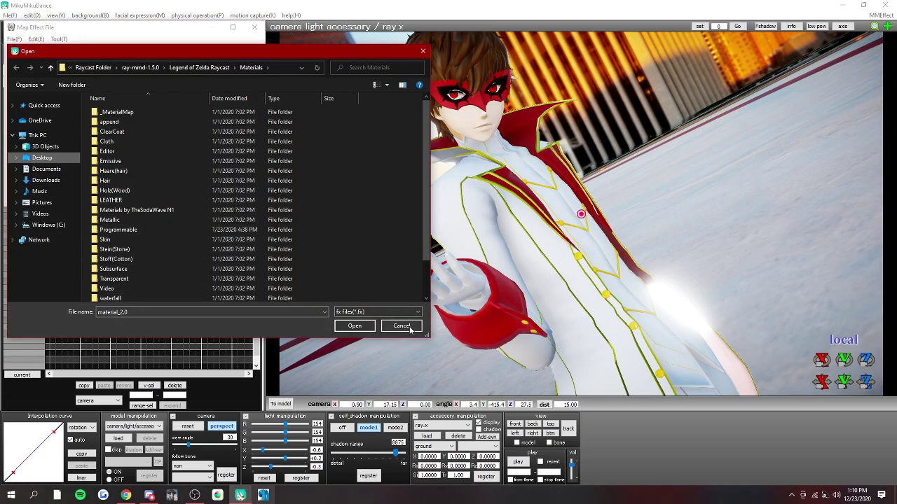
left_click(406, 328)
double_click(22, 112)
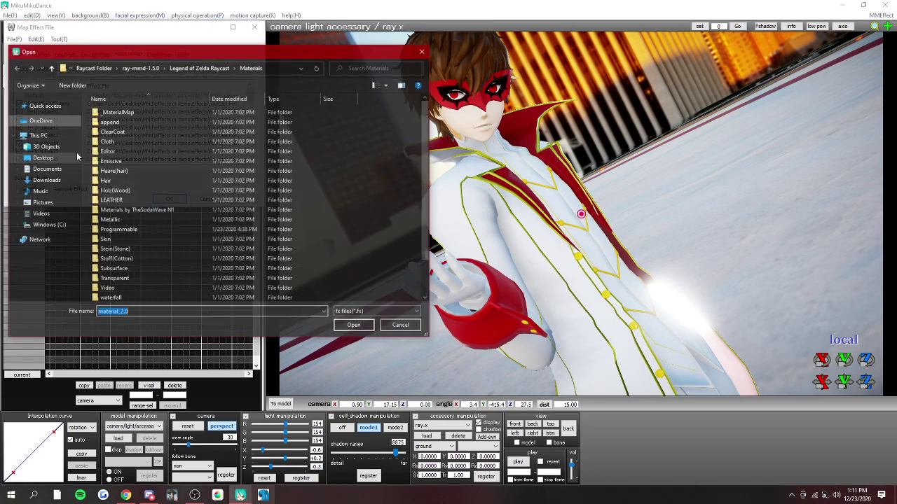
left_click(390, 328)
left_click(20, 111)
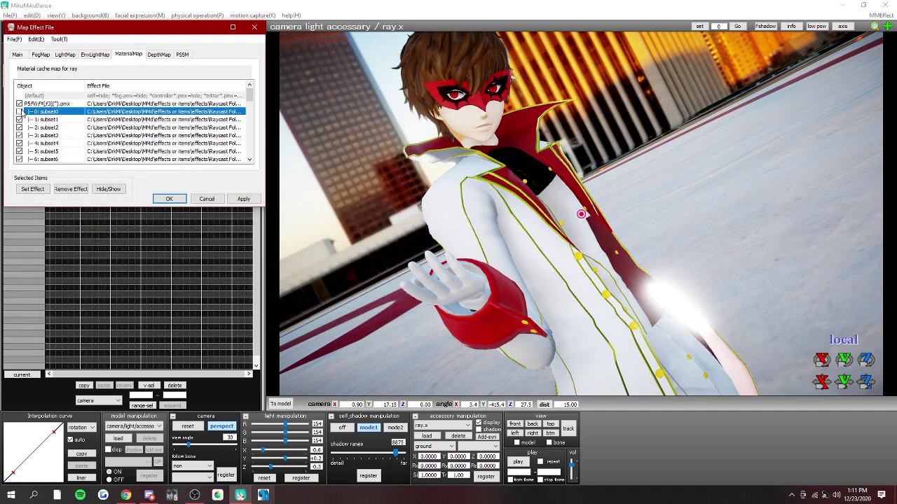
Assign the "material" effect file from the LEATHER folder to the Joker model's subset0
left_click(32, 189)
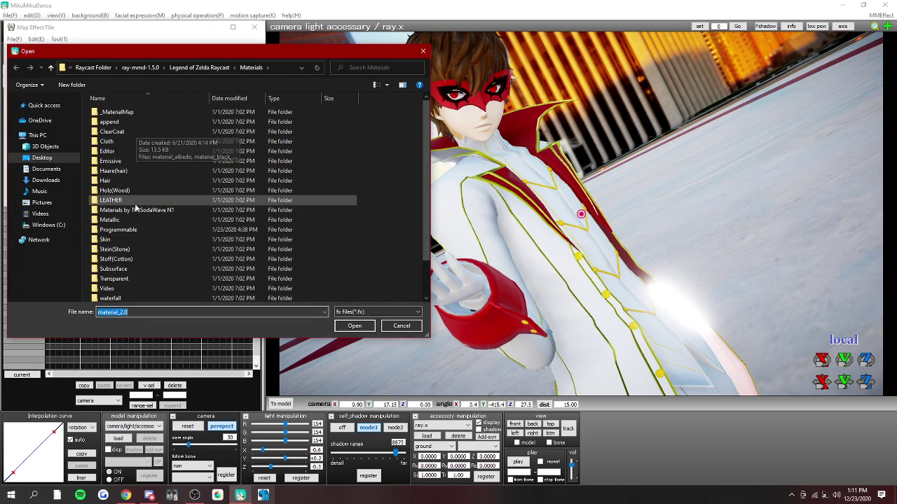
double_click(129, 203)
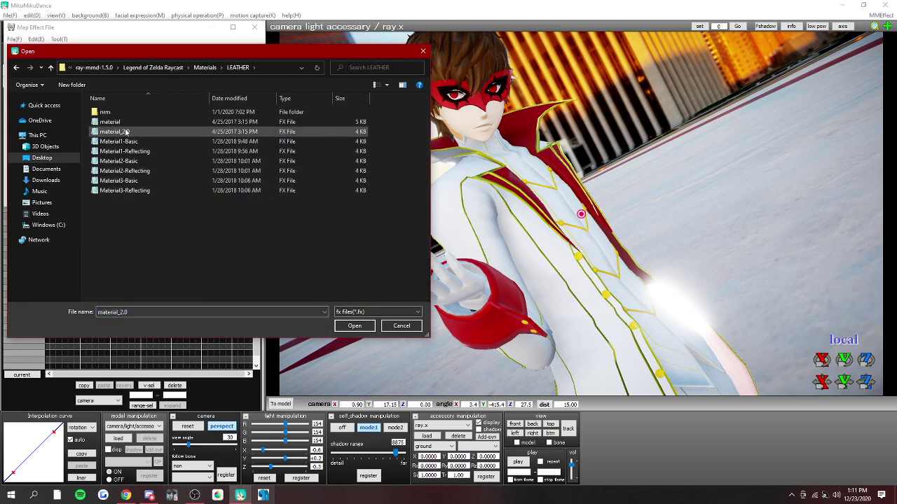
double_click(116, 122)
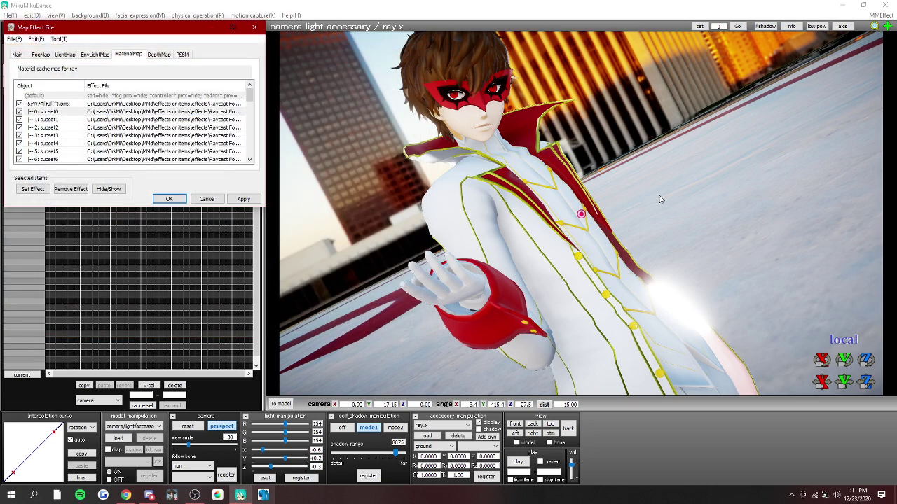
Try to assign Material1-Basic and Material1-Reflecting from the LEATHER folder to subset0
right_click_drag(672, 208, 612, 209)
scroll(612, 210, "up", 2)
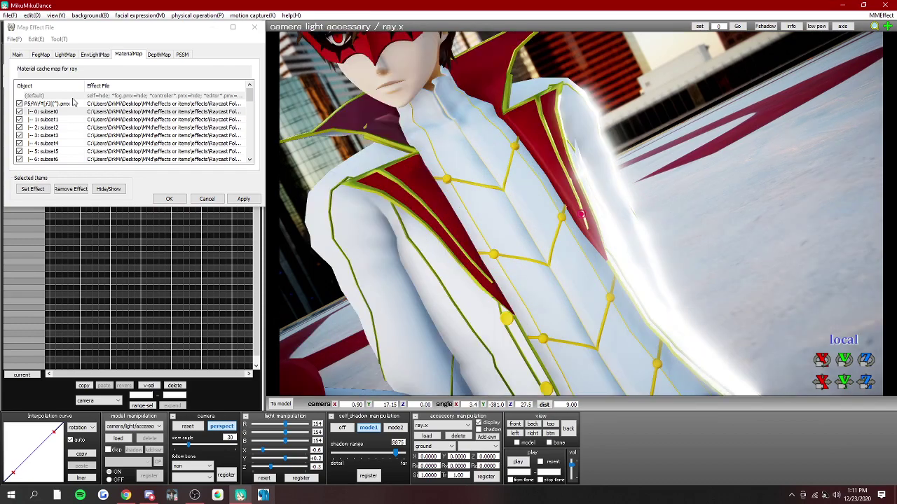
left_click(30, 194)
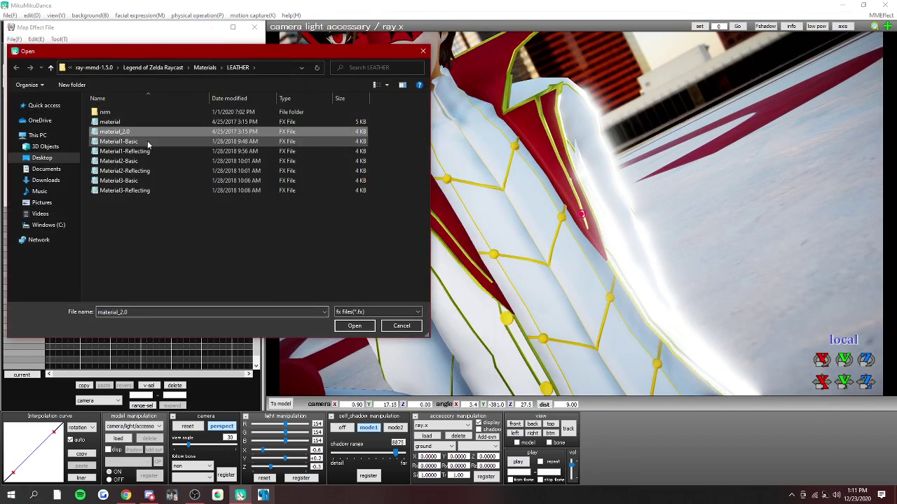
double_click(148, 143)
left_click(521, 302)
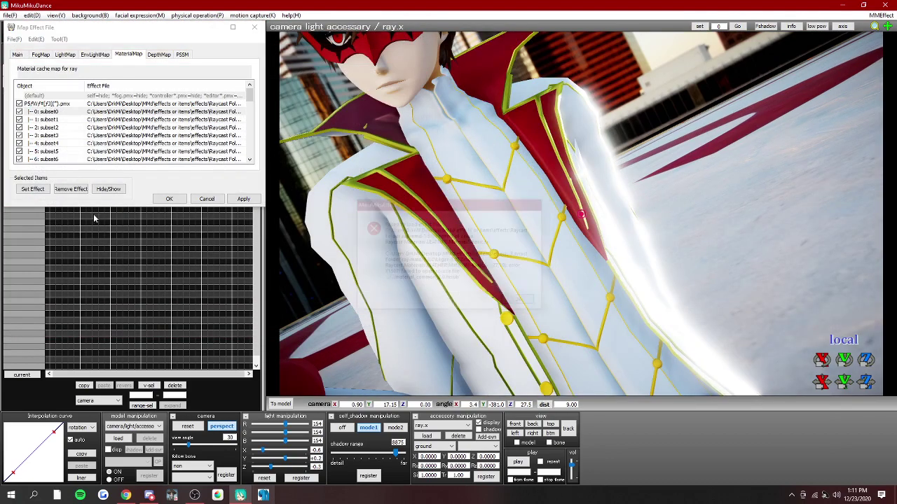
left_click(30, 194)
double_click(132, 152)
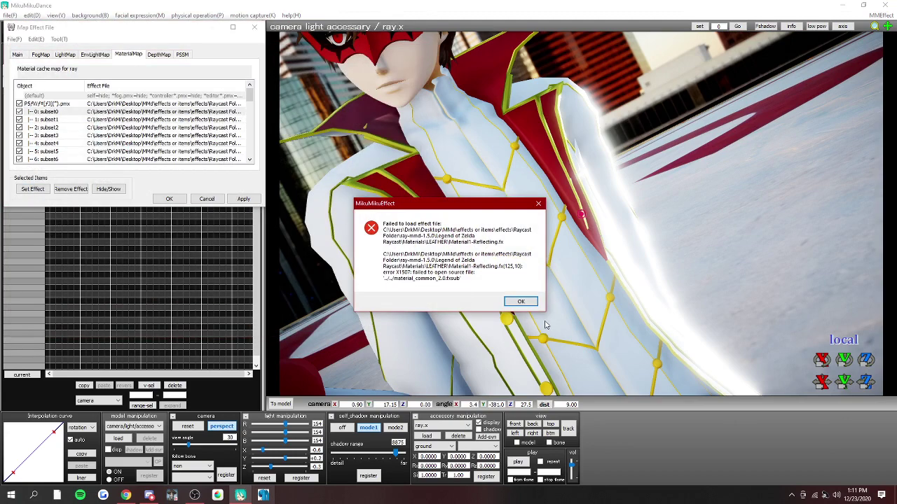
left_click(521, 302)
Try effect files 3 and 8 from the Stoff(Cotton) materials folder on the Joker model's subset0
left_click(31, 189)
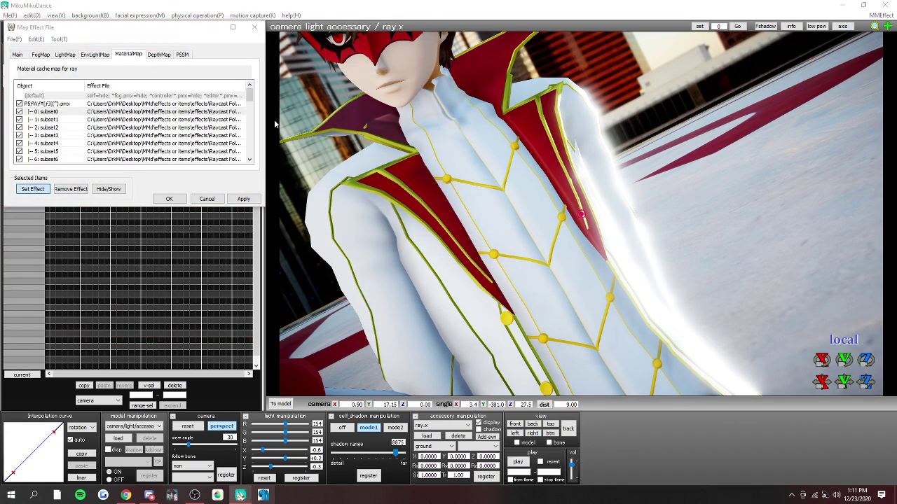
left_click(206, 68)
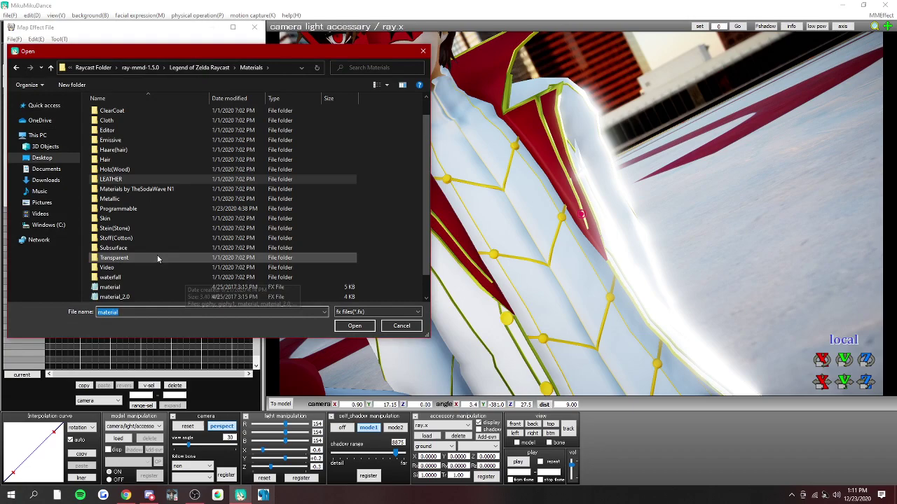
double_click(113, 258)
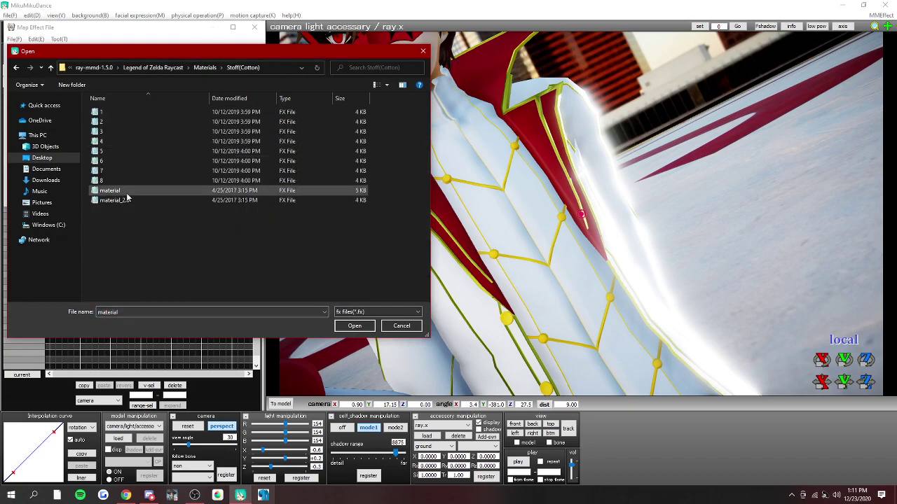
double_click(106, 131)
mouse_move(613, 276)
right_mouse_down()
mouse_move(589, 278)
mouse_move(624, 282)
right_mouse_up()
left_click(32, 189)
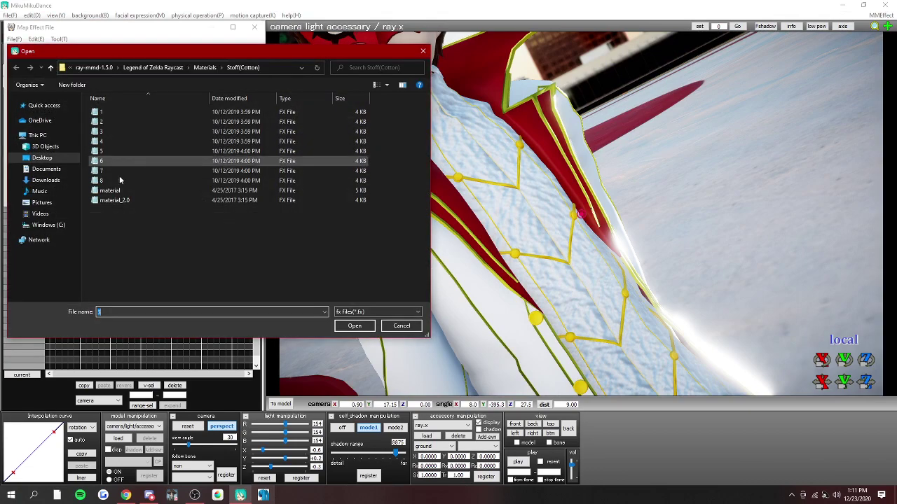
left_click(115, 182)
double_click(115, 182)
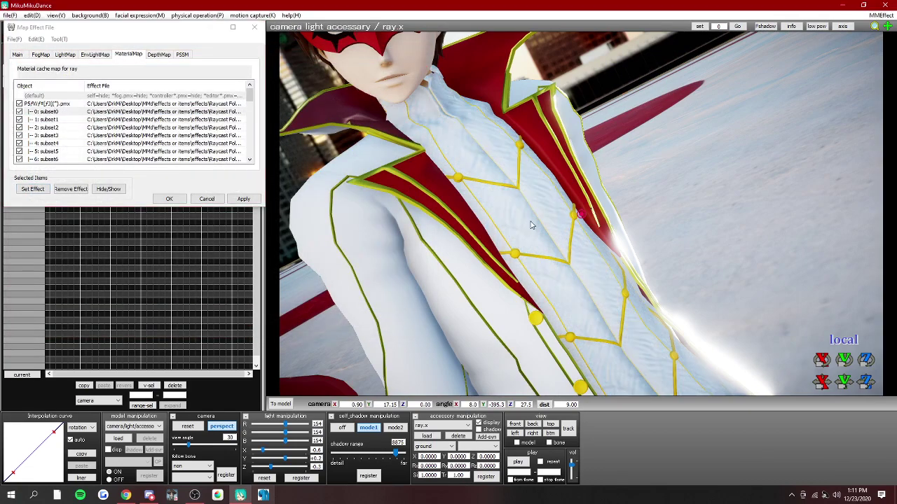
right_click_drag(504, 231, 541, 233)
Assign effect file 1 from the Stoff(Cotton) folder to subset0 and check the fabric on the model
left_click(49, 112)
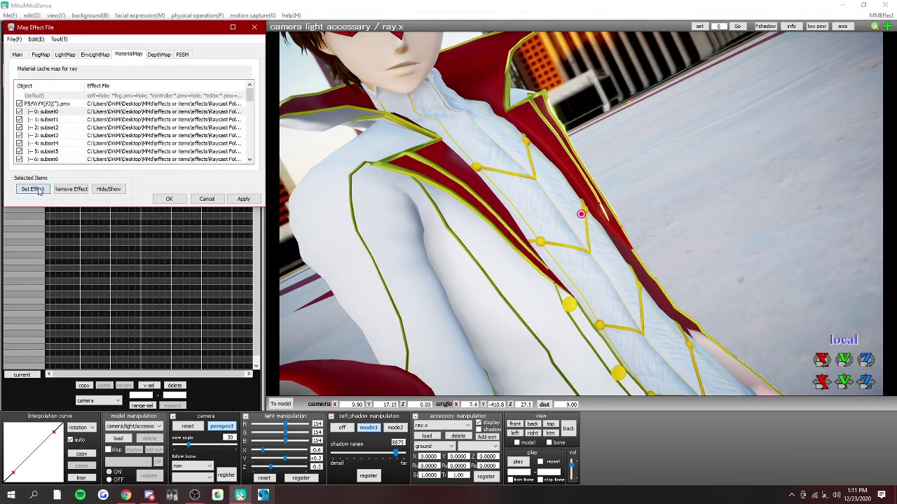
left_click(32, 189)
double_click(110, 114)
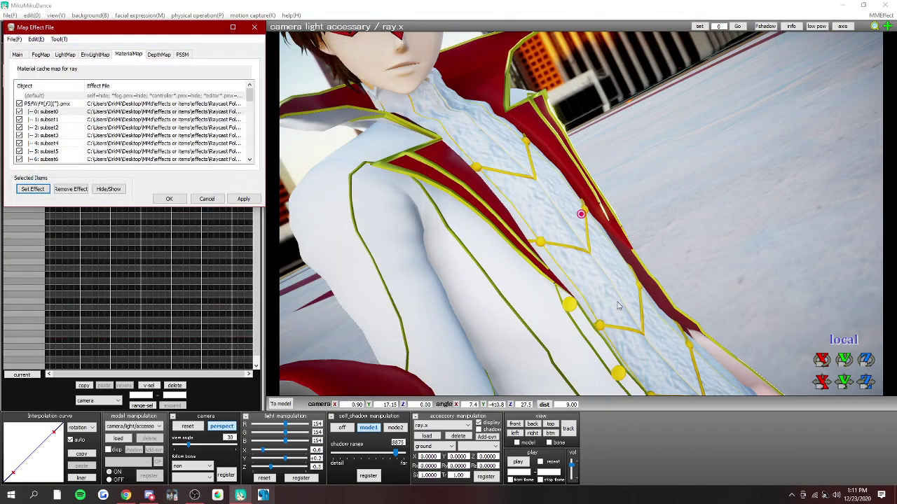
scroll(746, 340, "down", 8)
right_click_drag(700, 312, 652, 323)
scroll(637, 317, "up", 2)
Assign the material_smooth_gold effect from Metallic > Flat ingot smooth to subset1
left_click(34, 120)
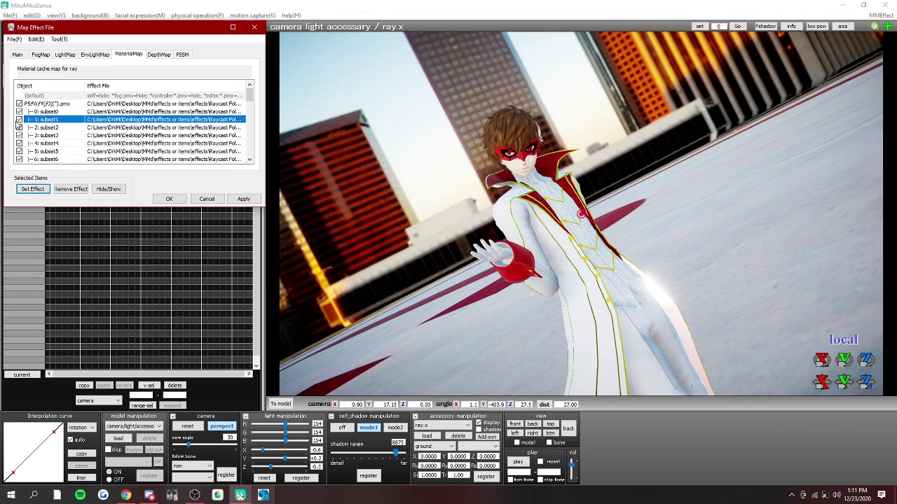
left_click(35, 189)
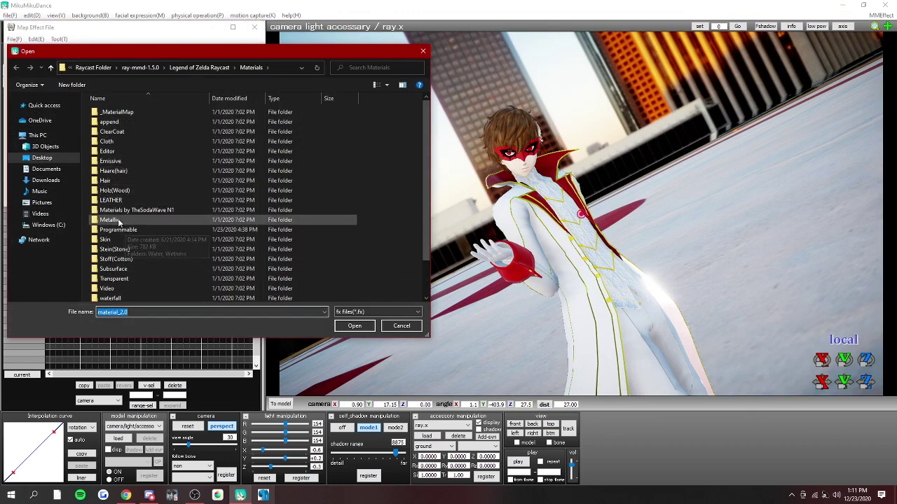
double_click(119, 221)
double_click(140, 122)
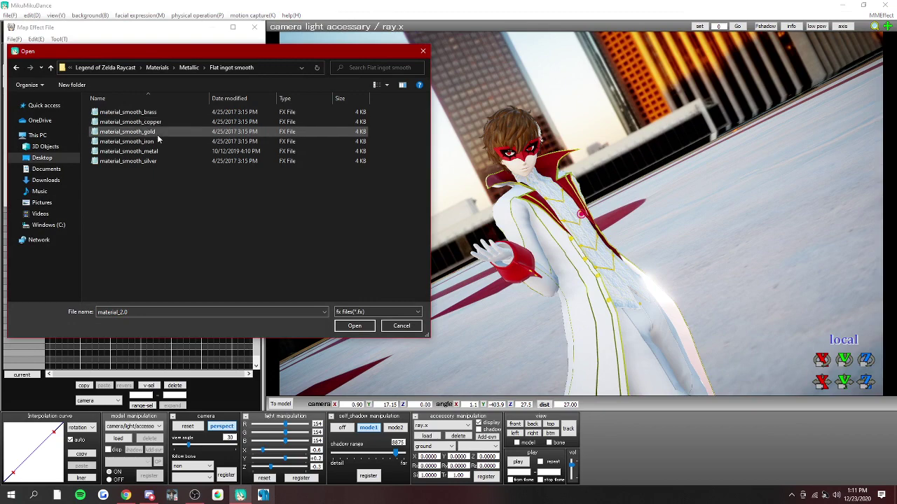
double_click(158, 134)
scroll(640, 305, "up", 8)
scroll(636, 305, "down", 2)
right_click_drag(636, 305, 645, 305)
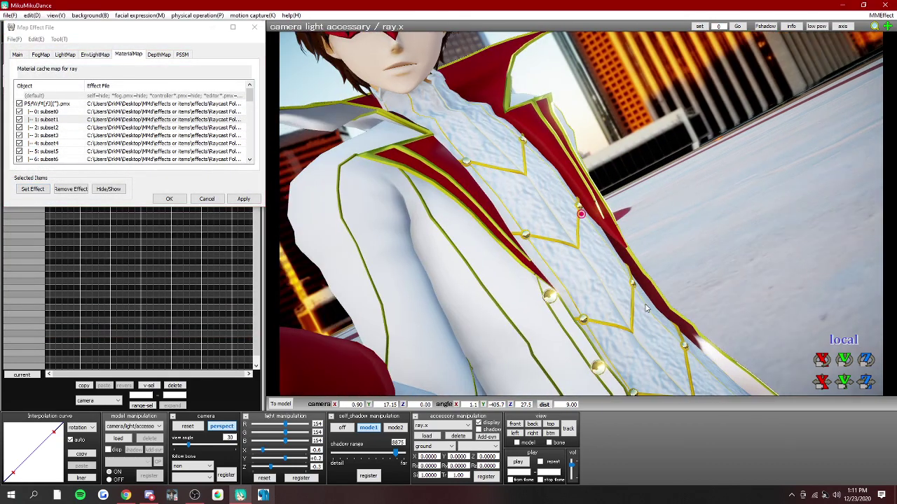
Hide subset2 to identify its part of the outfit, and assign effect file 5 from the Stoff(Cotton) folder to it
left_click(25, 127)
scroll(716, 313, "down", 8)
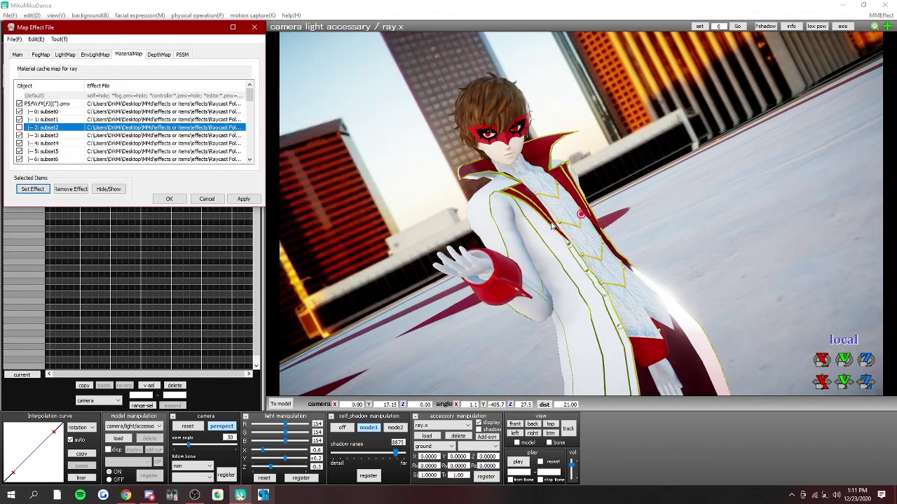
left_click(716, 312)
left_click(25, 191)
left_click(27, 190)
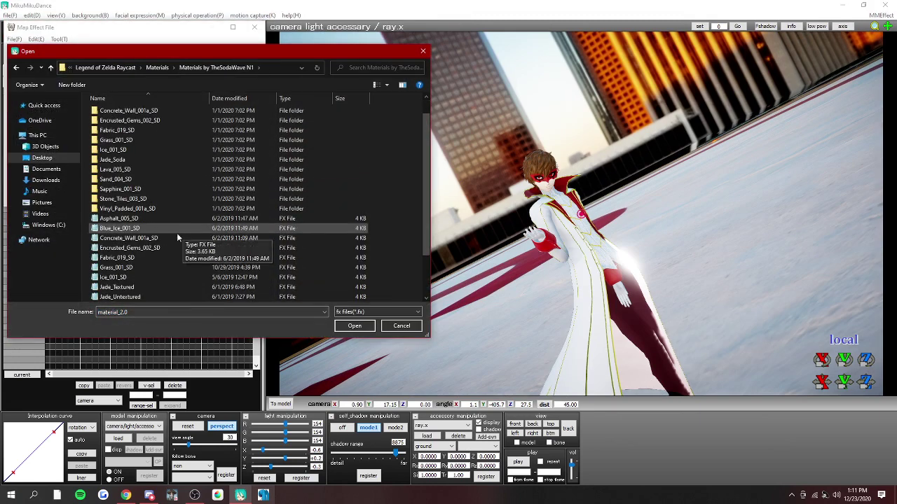
left_click(157, 68)
scroll(140, 211, "down", 1)
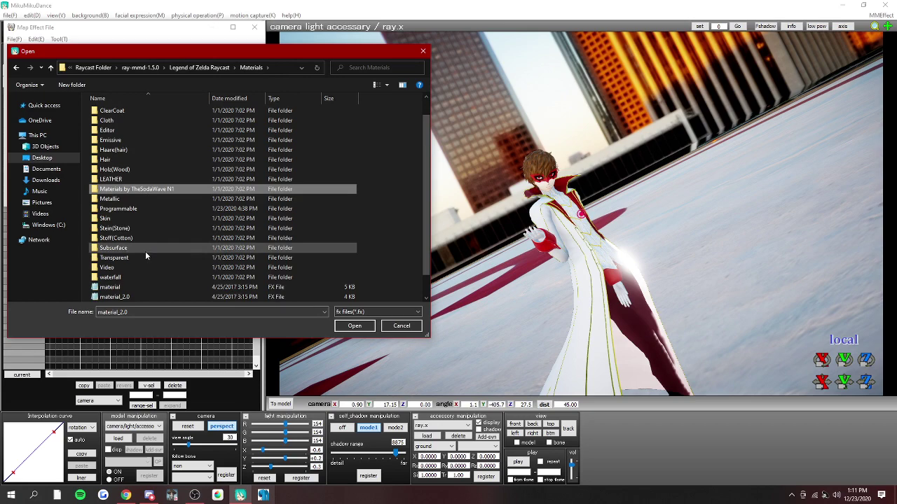
double_click(126, 239)
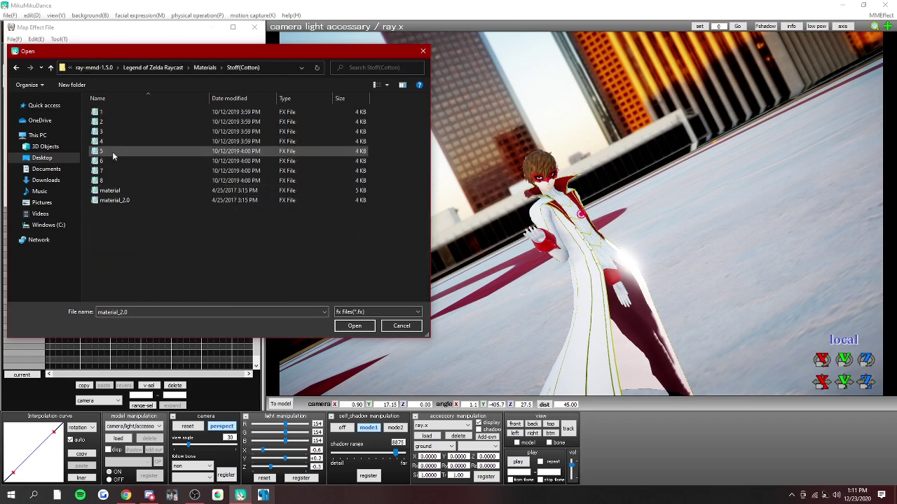
double_click(113, 152)
left_click(243, 199)
Toggle the visibility of subset3, subset4 and subset5 to identify which parts of the outfit they cover
middle_click_drag(660, 295, 623, 273)
scroll(627, 248, "up", 6)
left_click(34, 136)
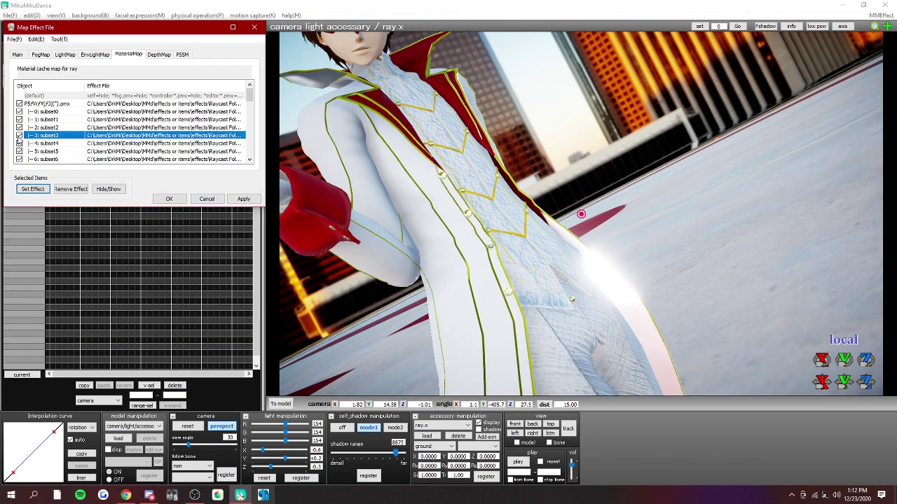
left_click(19, 136)
left_click(19, 137)
left_click(20, 143)
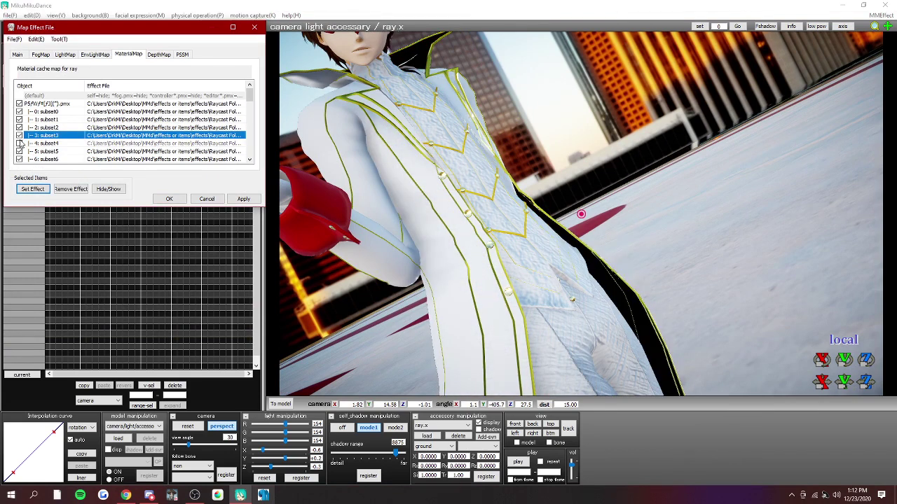
left_click(20, 136)
middle_click_drag(465, 185, 525, 226)
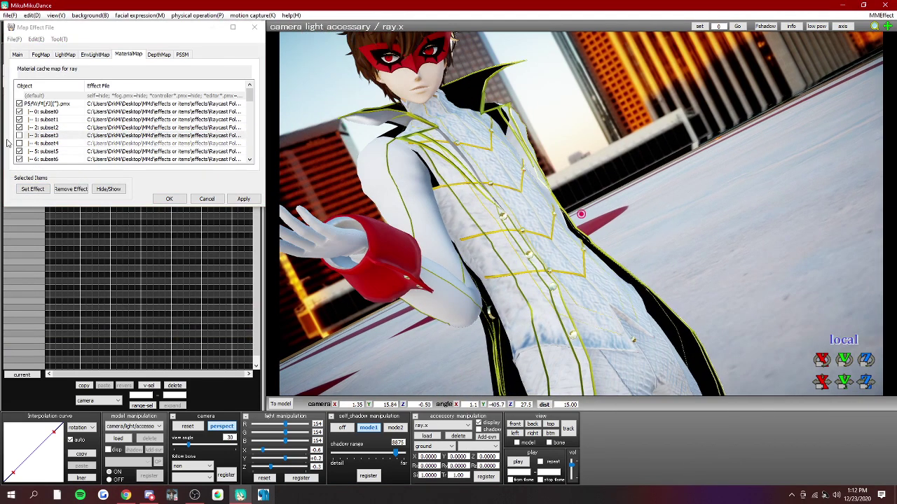
left_click(44, 143)
left_click(45, 151)
left_click(19, 152)
scroll(76, 146, "down", 1)
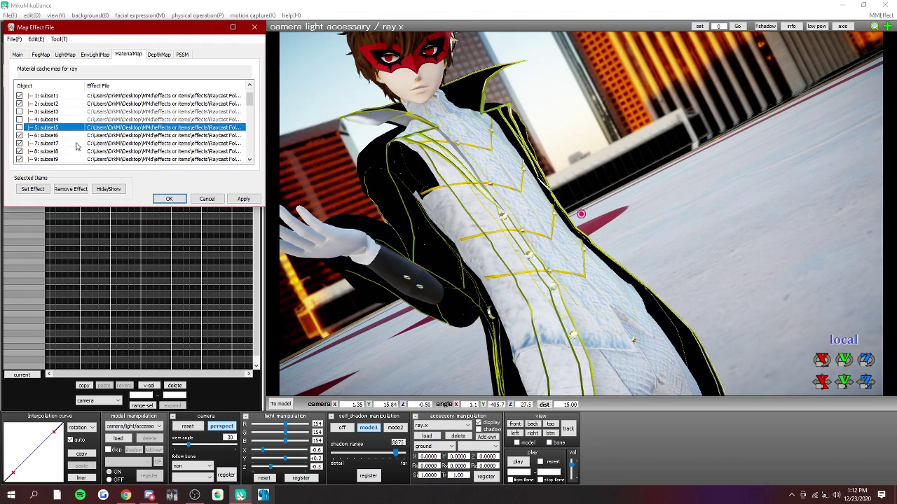
Assign effect file 6 from the Stoff(Cotton) folder to subset3, subset4 and subset5 together
left_click(42, 111, "shift")
left_click(32, 189)
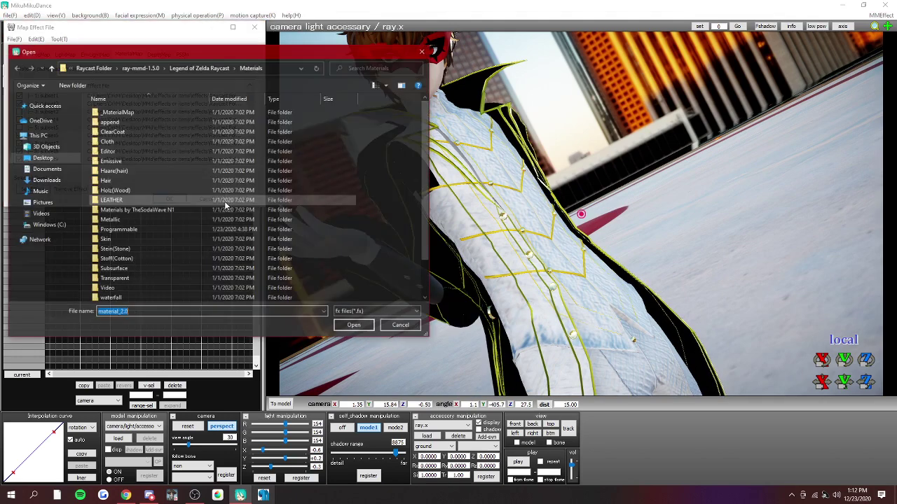
double_click(133, 258)
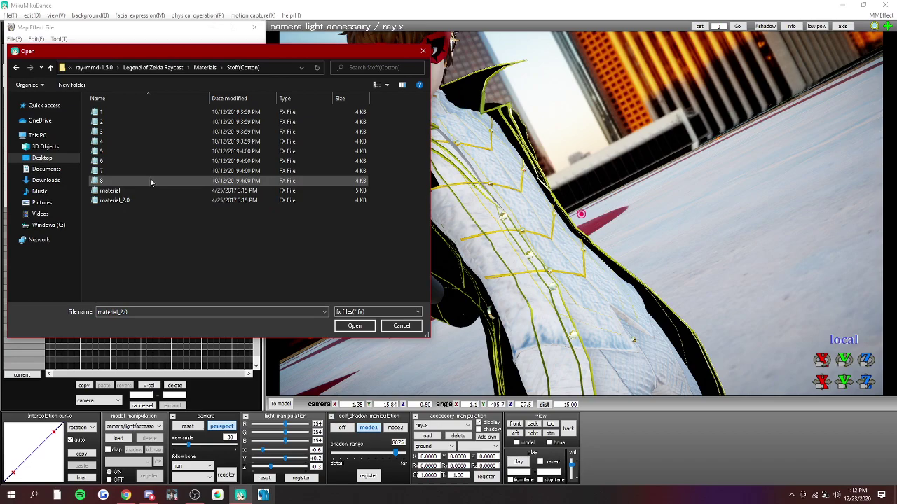
double_click(112, 161)
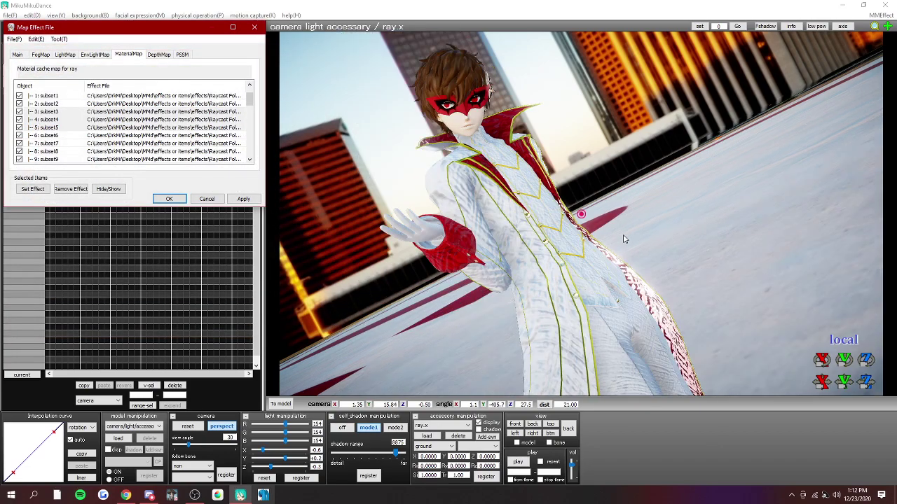
right_click_drag(611, 240, 477, 201)
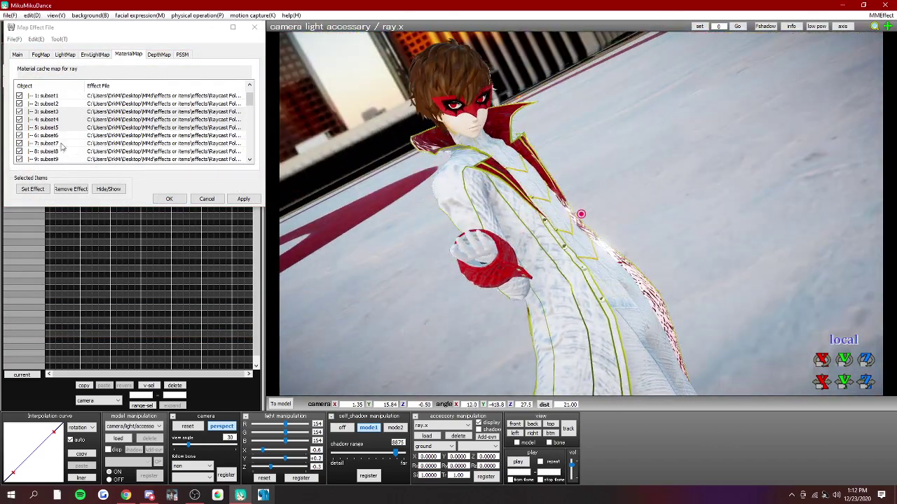
Assign the material_cloth effect from the Cloth folder to subset8 and inspect the glove and cuff up close
left_click(33, 135)
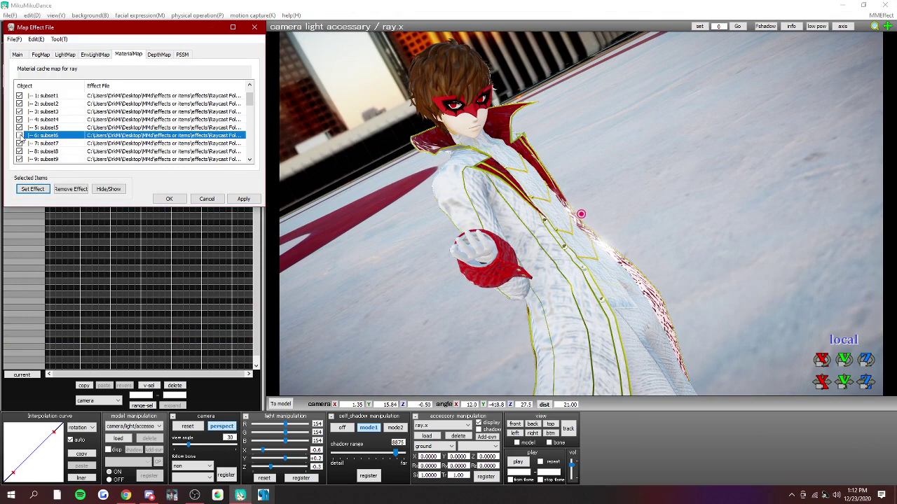
left_click(46, 144)
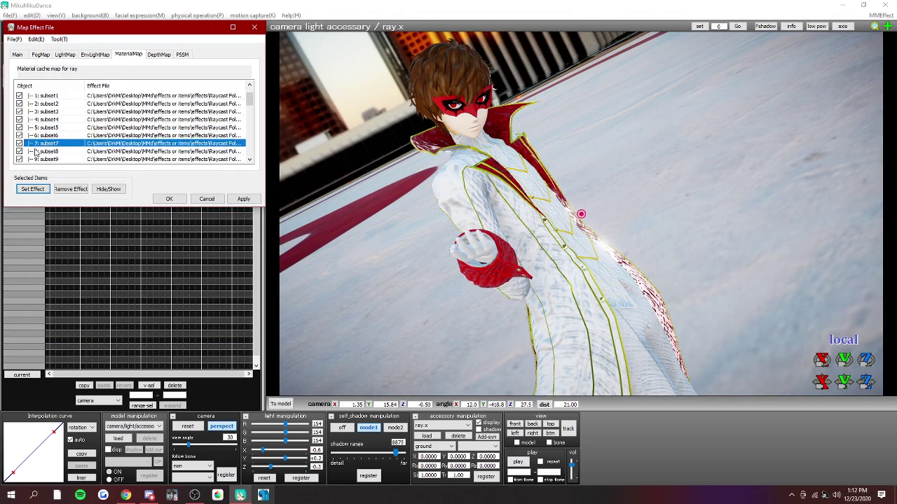
left_click(32, 190)
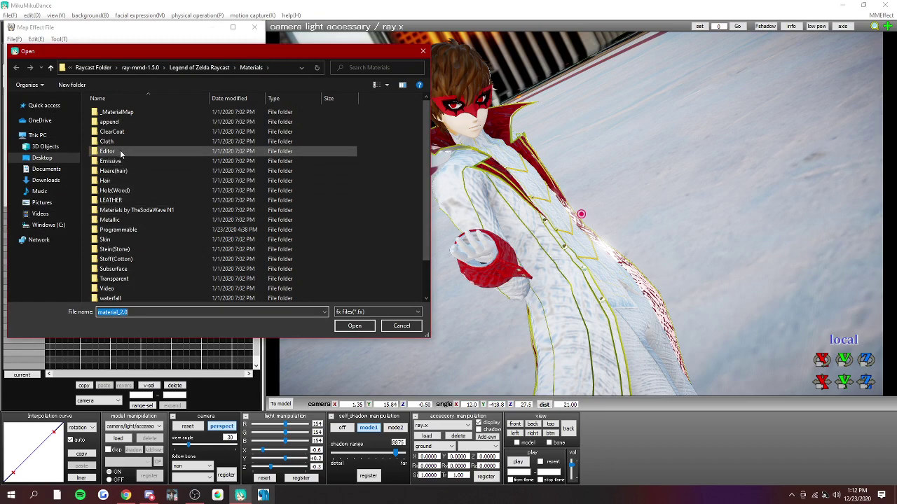
double_click(119, 142)
double_click(127, 121)
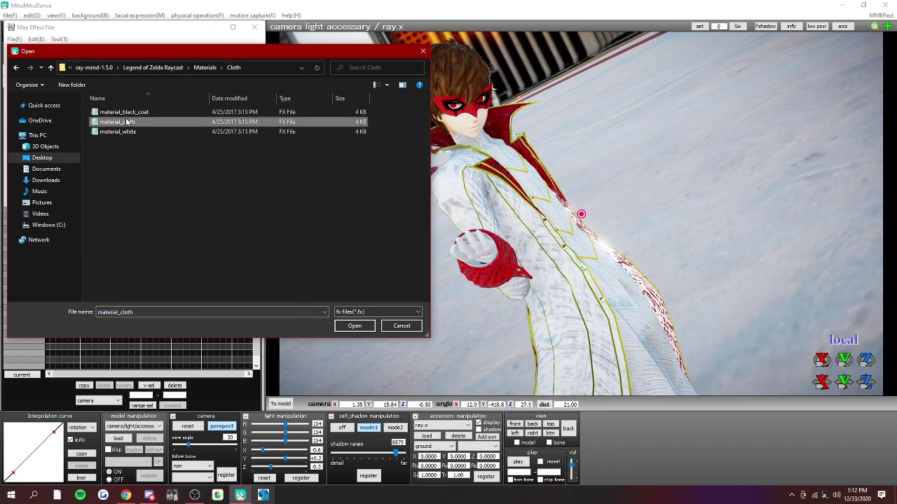
scroll(534, 259, "up", 4)
right_click_drag(534, 258, 529, 260)
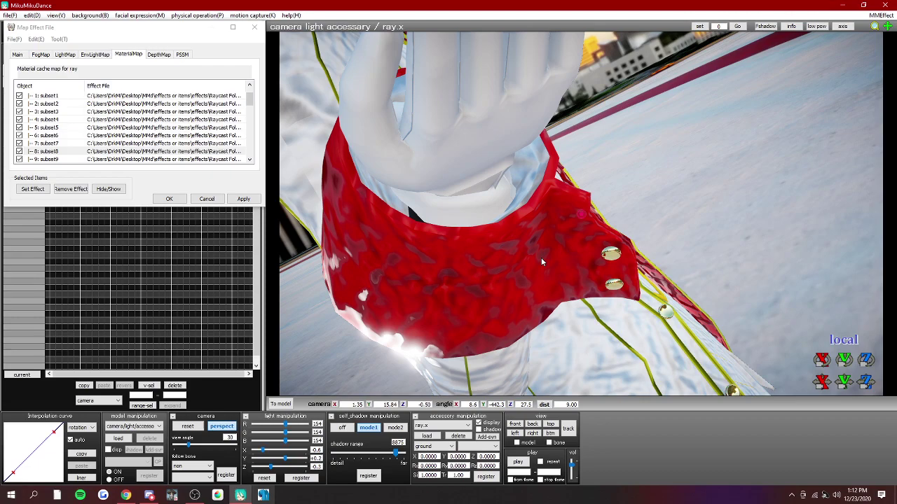
right_click_drag(541, 261, 538, 268)
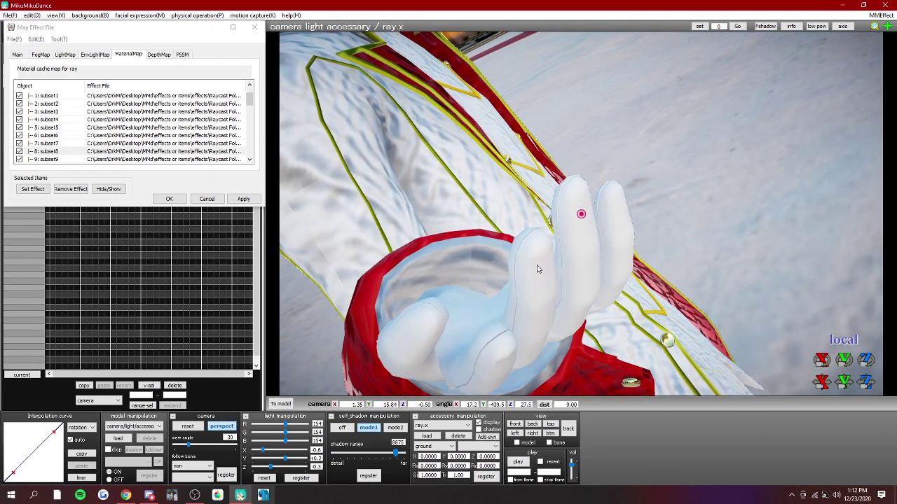
Apply the material effect assignments, close the effect mapping and view the whole model from another angle
scroll(554, 207, "down", 14)
right_click_drag(553, 207, 534, 198)
middle_click_drag(535, 198, 495, 149)
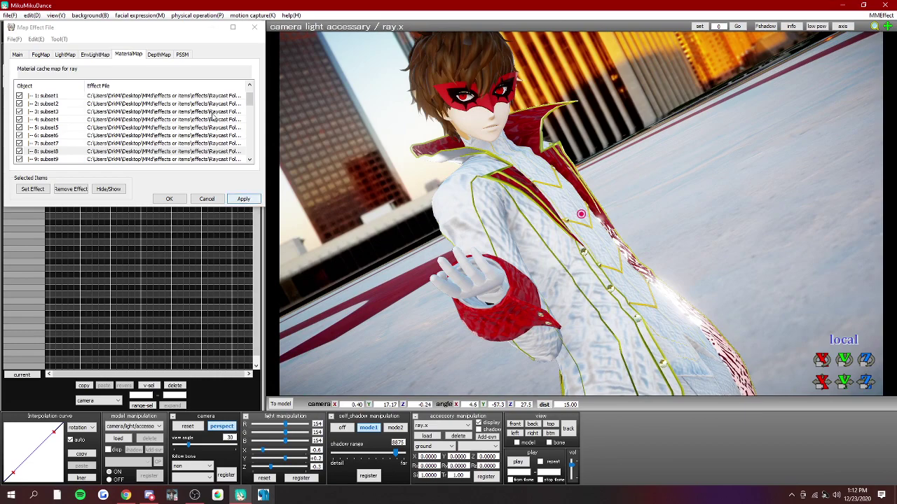
left_click(241, 198)
left_click(171, 199)
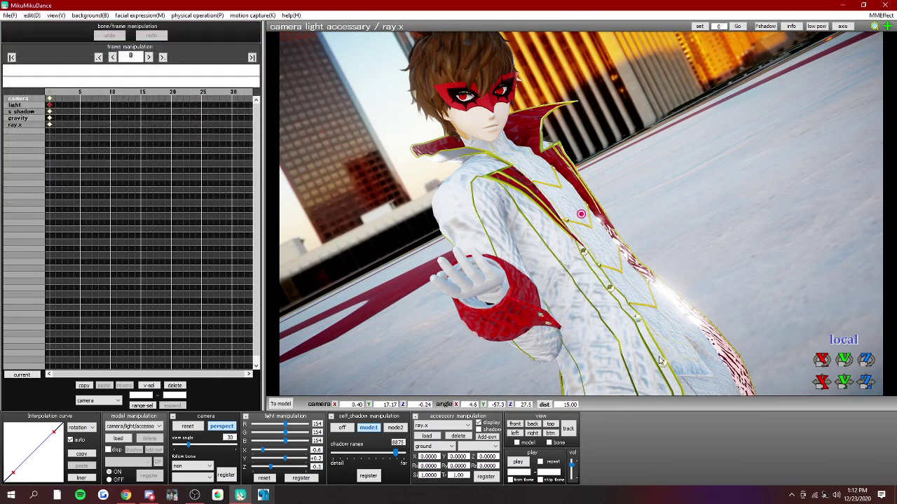
right_click_drag(618, 361, 690, 315)
right_click_drag(662, 285, 379, 226)
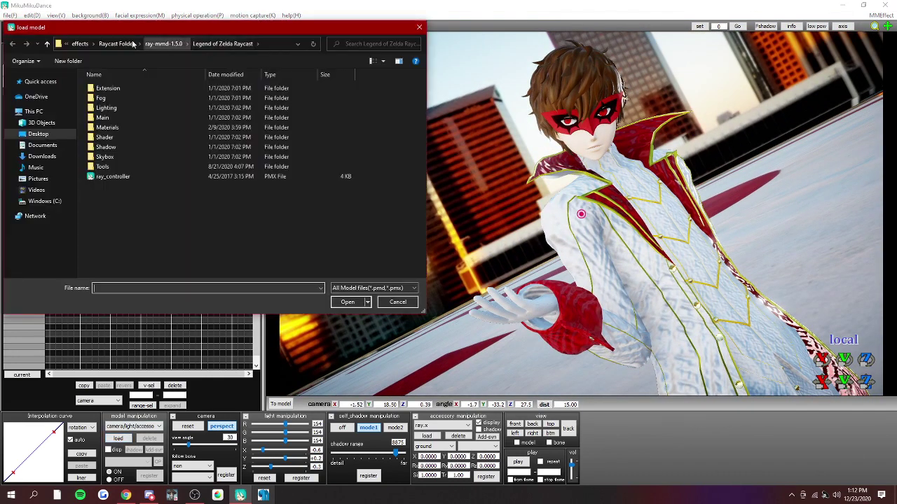
Browse the model loading window to the Items folder inside MMd > effects or items
left_click(131, 44)
left_click(167, 46)
left_click(138, 47)
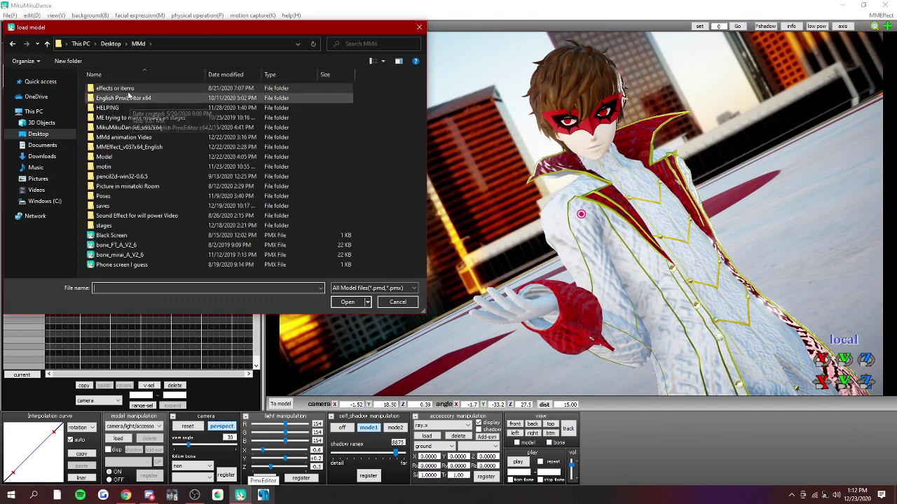
double_click(127, 89)
double_click(124, 108)
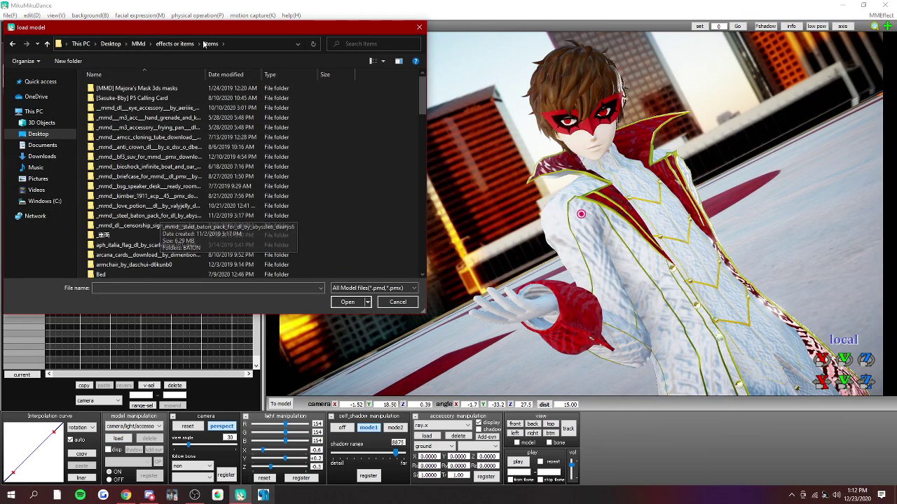
Load the kazoo model by blazeraptor from the kazoo folder and accept its model information
scroll(172, 172, "down", 3)
scroll(171, 172, "down", 5)
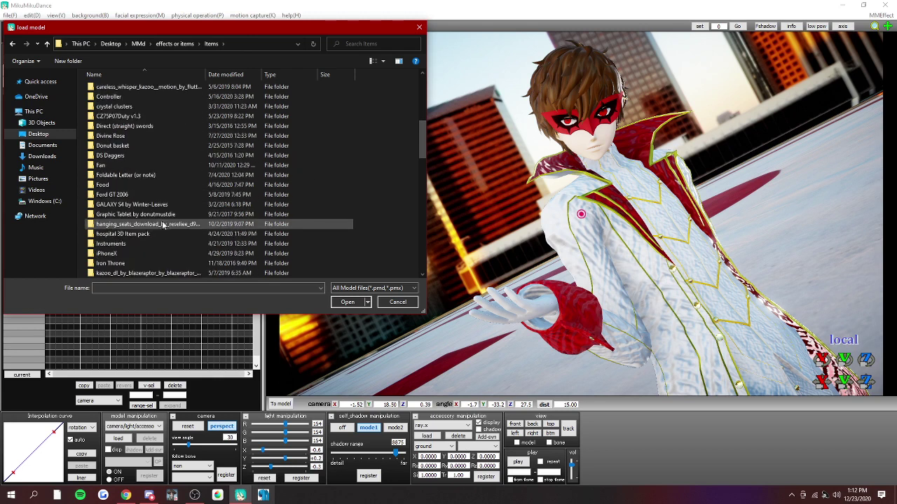
scroll(160, 246, "down", 2)
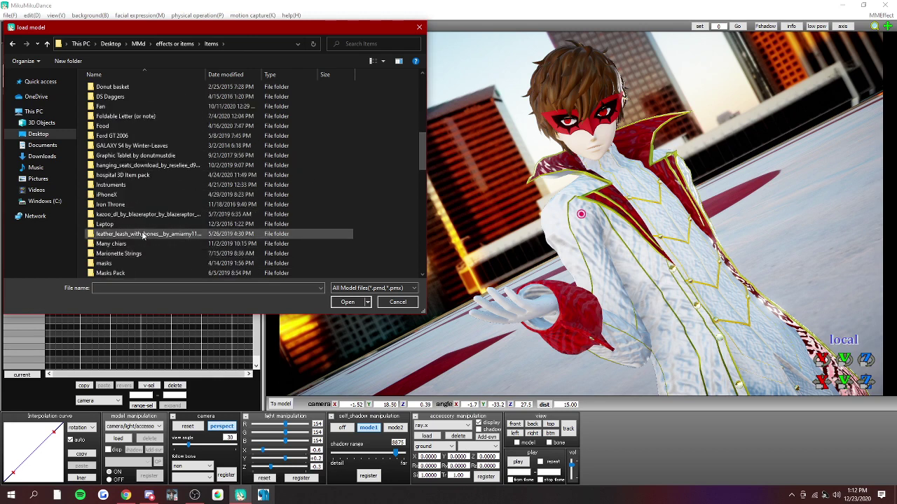
scroll(130, 228, "down", 1)
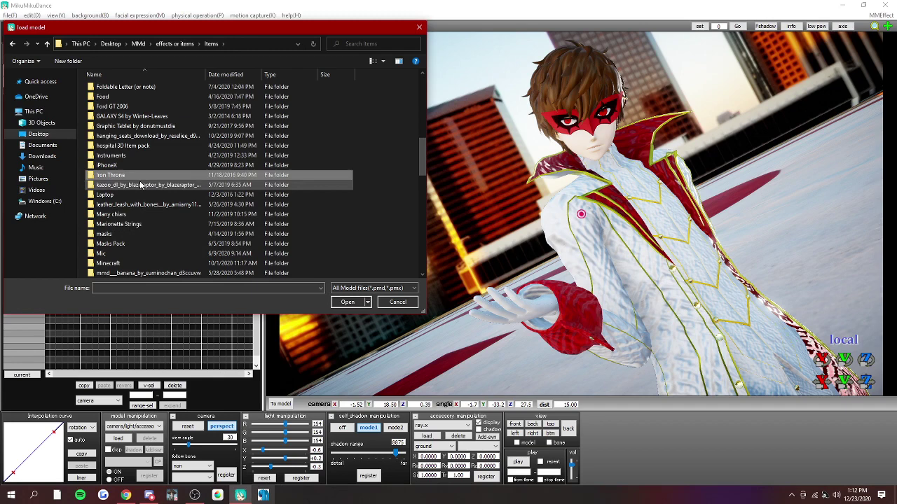
double_click(133, 184)
double_click(124, 89)
double_click(128, 90)
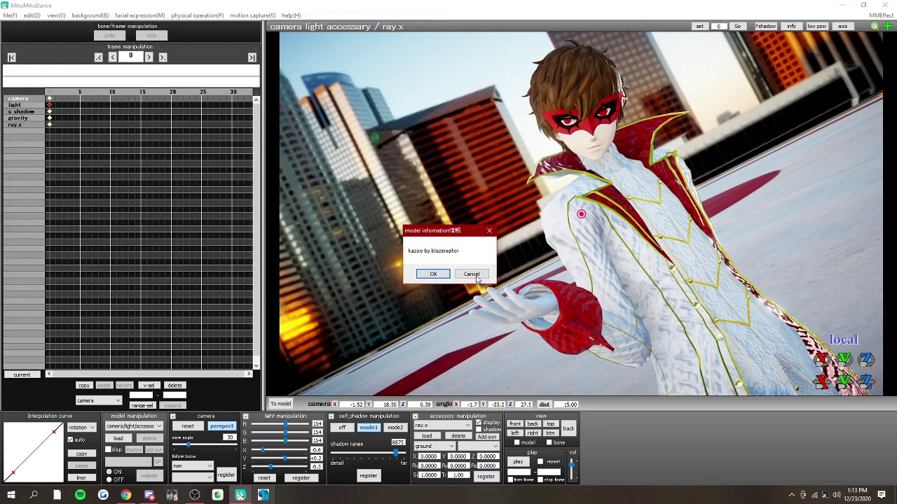
left_click(429, 274)
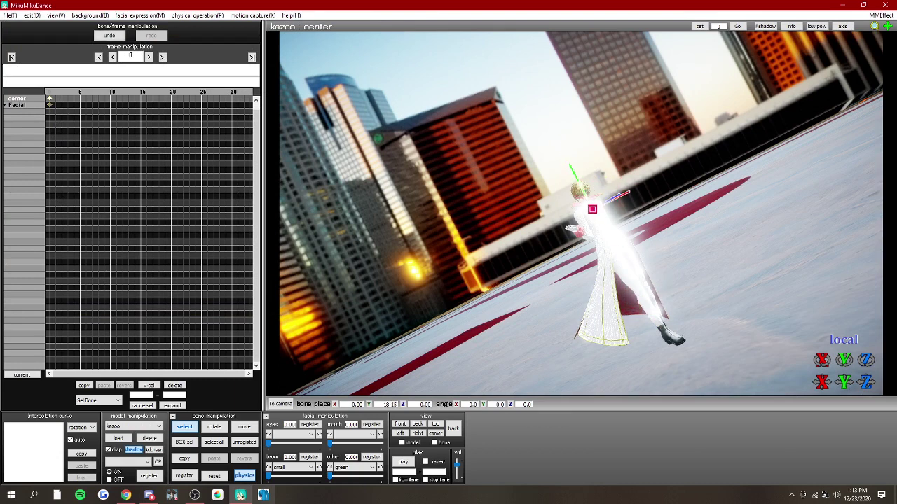
Move and rotate the kazoo beside the character's shoulder, at about X -4.15, Y 19.80 and angles -29.8, -2.6, -15.9
scroll(759, 367, "up", 10)
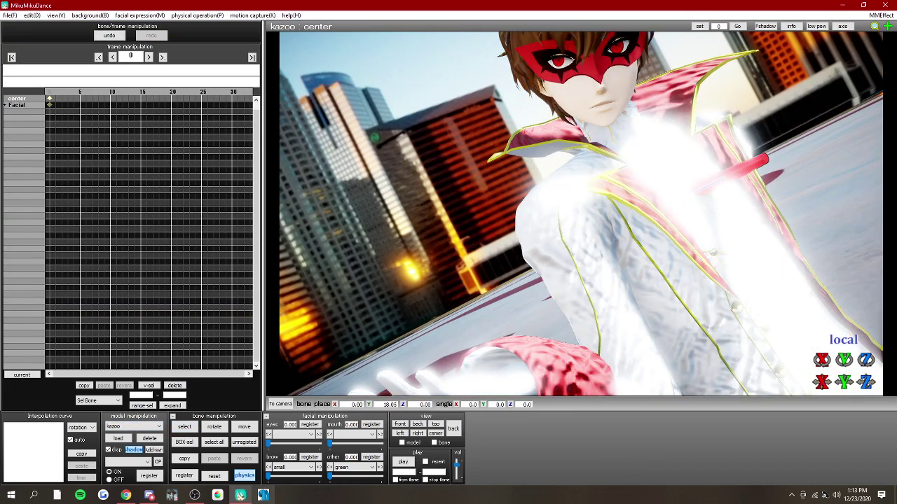
left_click_drag(819, 382, 866, 375)
right_click_drag(628, 304, 640, 307)
scroll(640, 308, "down", 3)
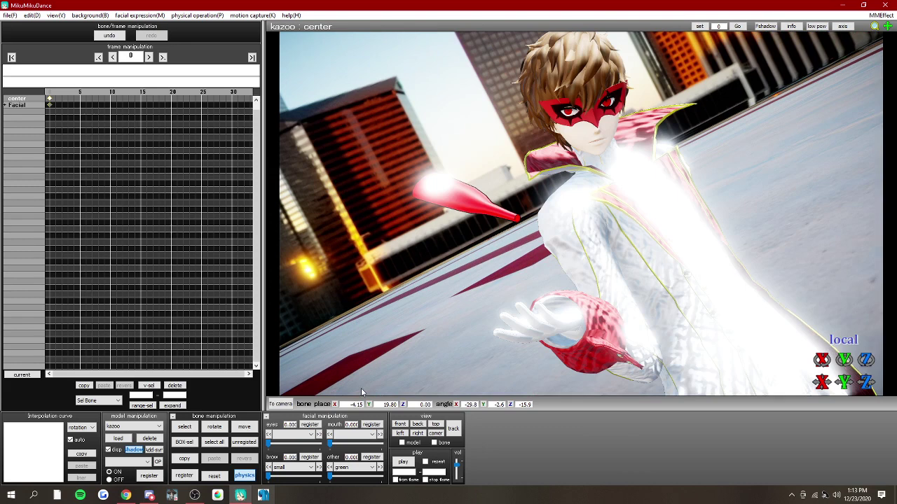
Try out the kazoo's green and black colour morphs
left_click_drag(330, 477, 382, 478)
left_click(355, 489)
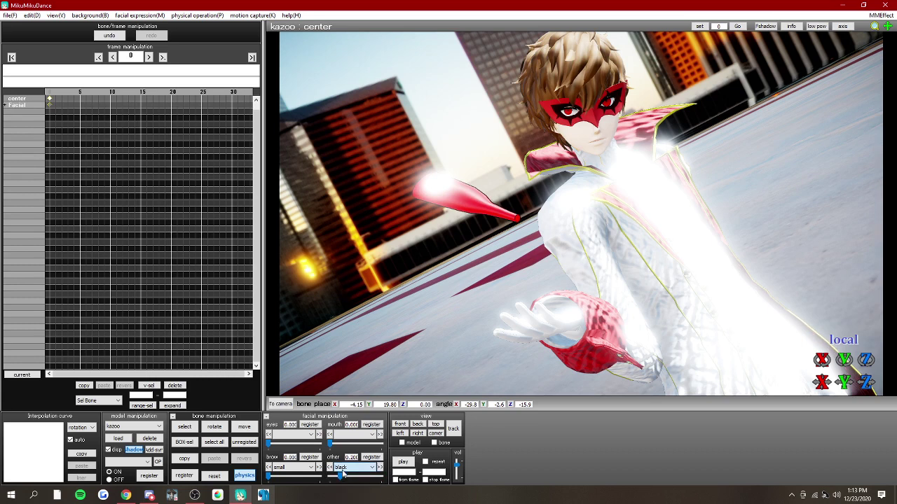
left_click(183, 427)
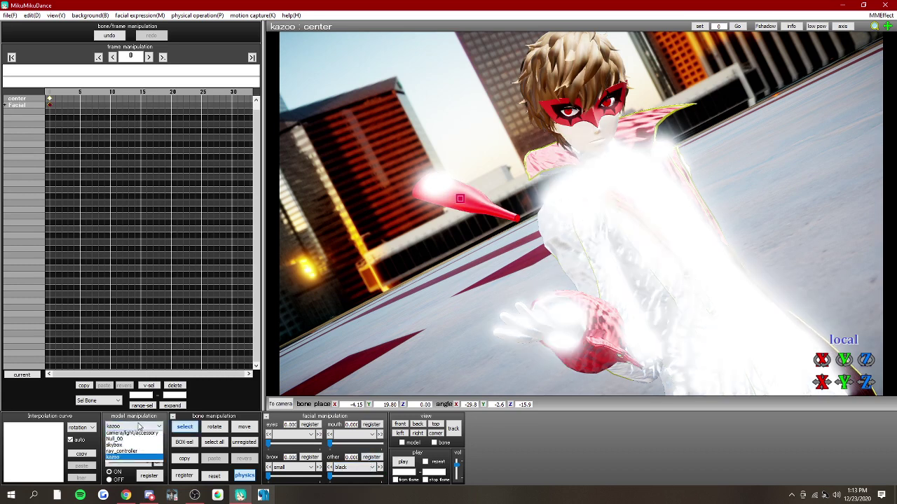
Set the kazoo's edge line thickness to 0.0
left_click(56, 15)
left_click(127, 160)
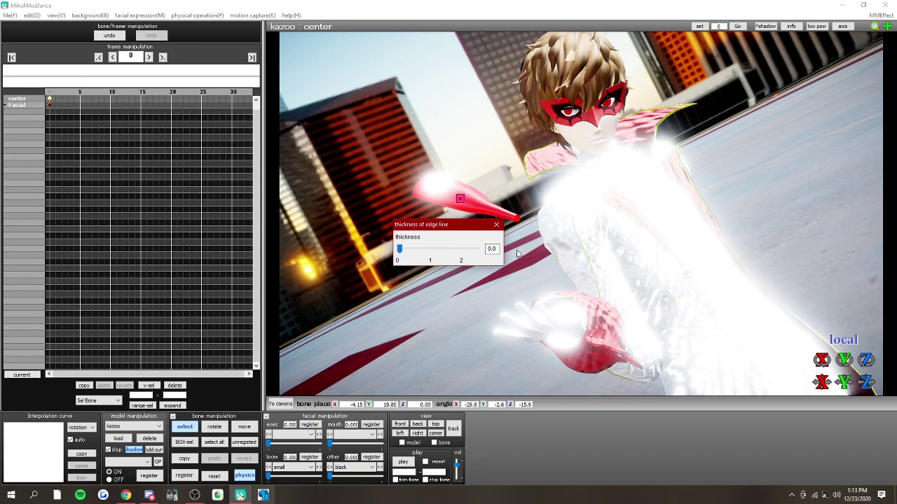
left_click(495, 224)
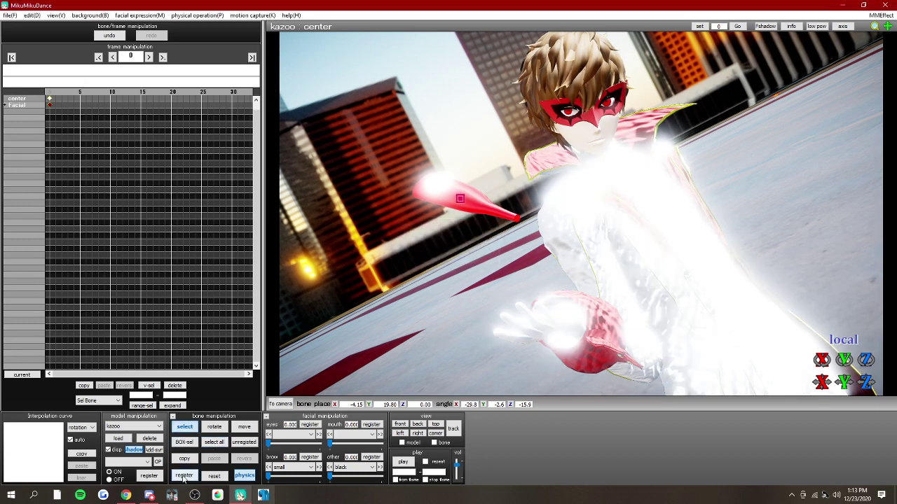
Switch to camera, light and accessory control and frame the kazoo together with the character's upper body
left_click(133, 427)
left_click(129, 434)
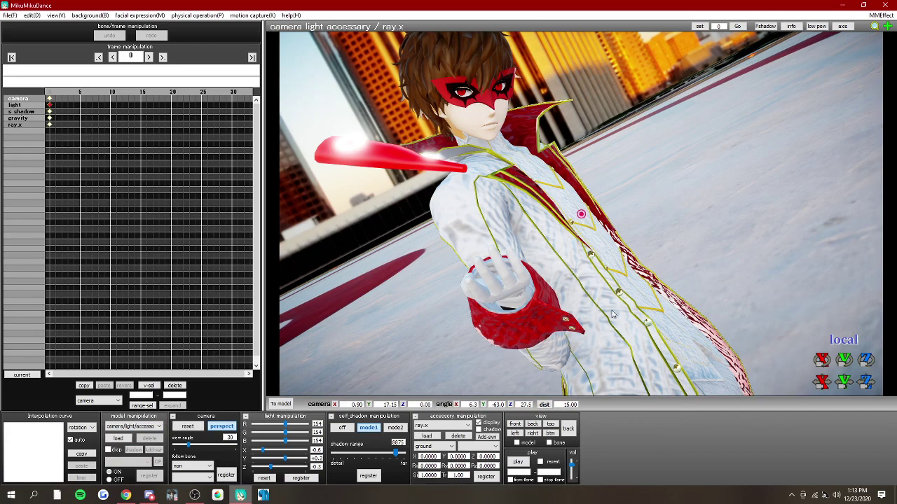
right_click_drag(613, 315, 526, 308)
middle_click_drag(525, 308, 620, 308)
right_click_drag(621, 307, 615, 307)
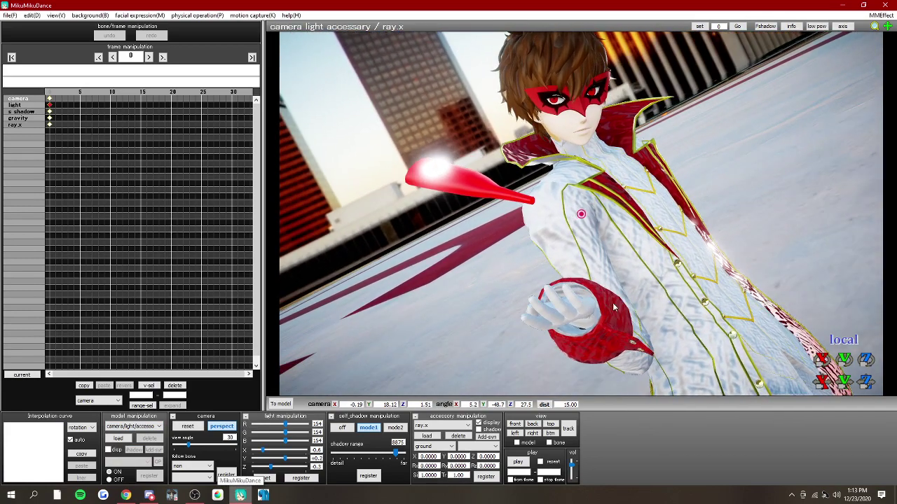
middle_click_drag(613, 307, 599, 307)
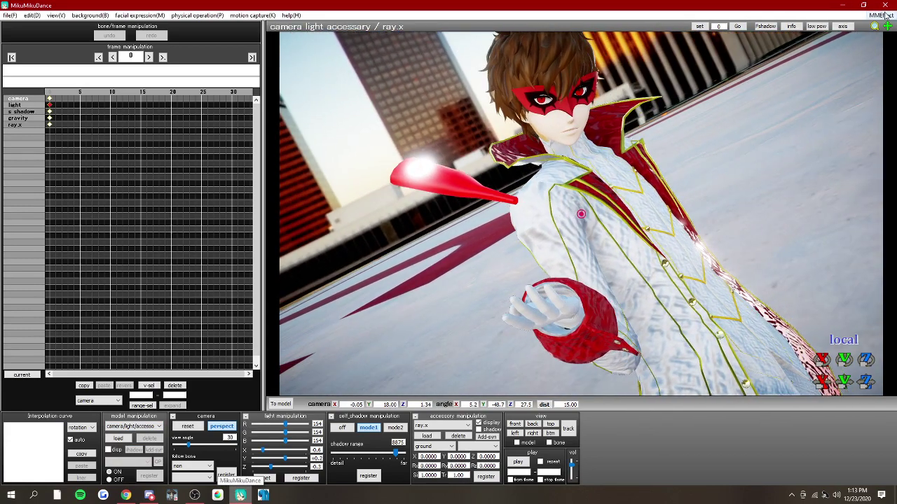
Assign the material_white_x4 effect from the Emissive > Fixed Color x4 folder to kazoo.Pmx in the material map
left_click(881, 15)
left_click(827, 27)
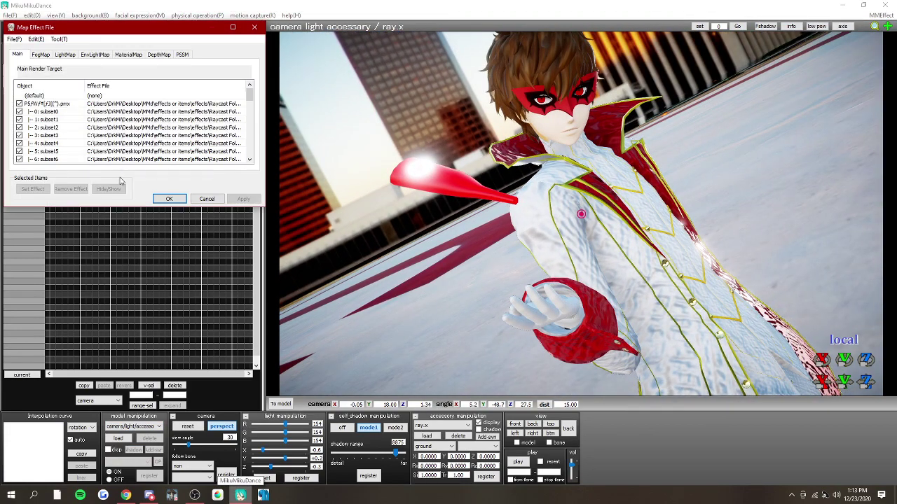
left_click(128, 54)
scroll(119, 125, "down", 6)
scroll(119, 124, "down", 6)
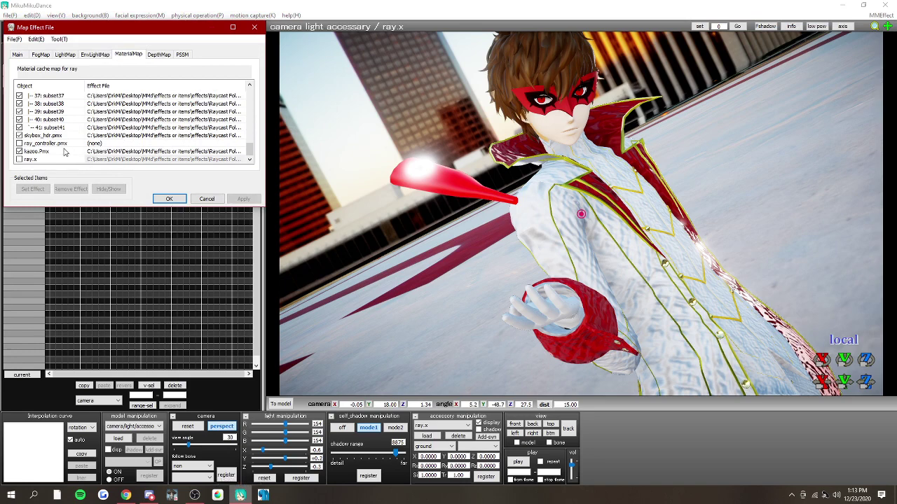
left_click(62, 151)
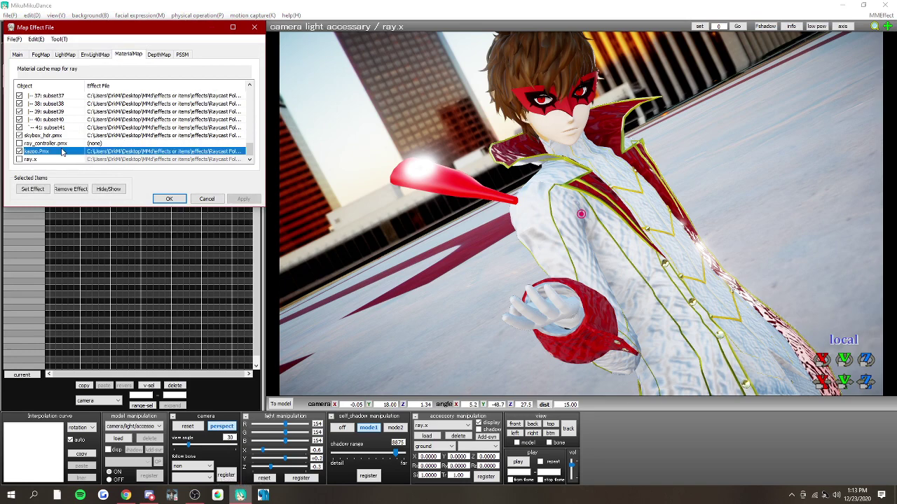
left_click(33, 189)
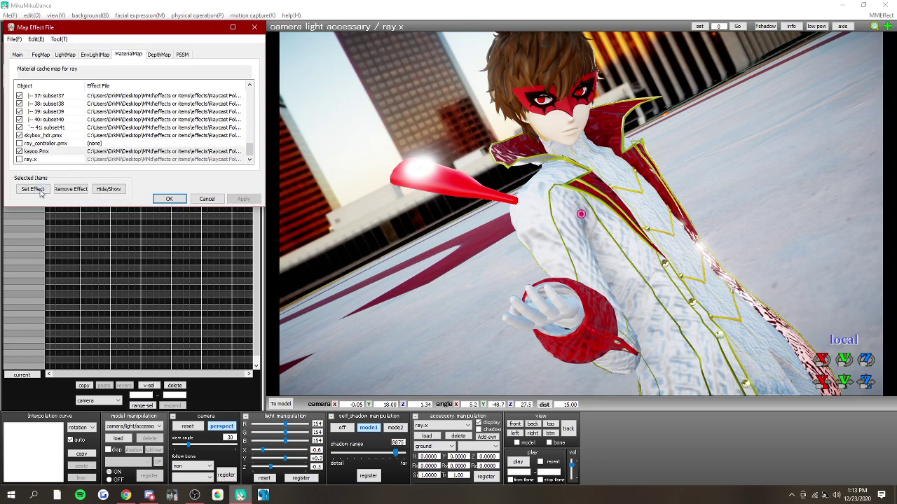
double_click(141, 161)
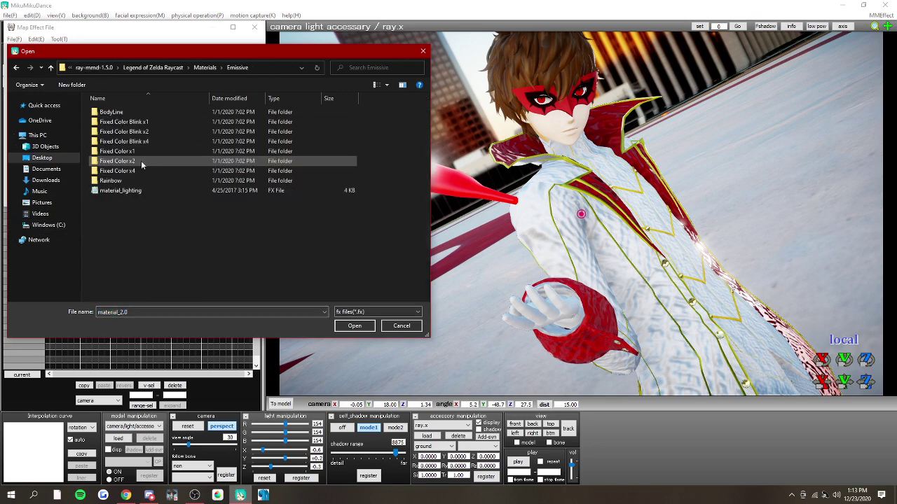
double_click(139, 168)
double_click(128, 199)
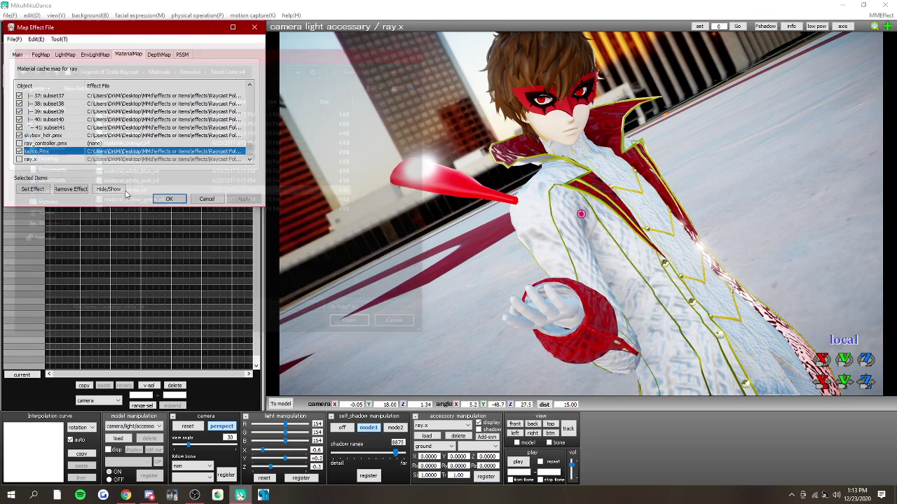
Inspect the kazoo from other angles and re-enable its material effect in the effect mapping
left_click(31, 190)
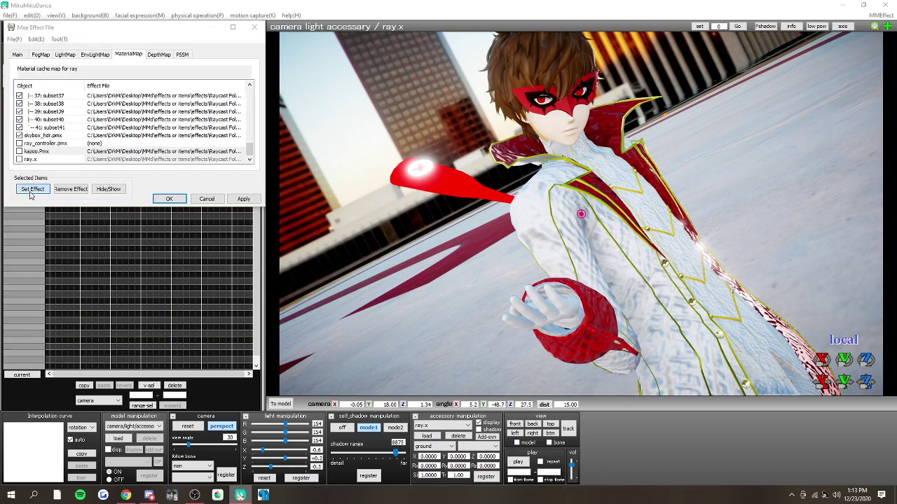
left_click(405, 328)
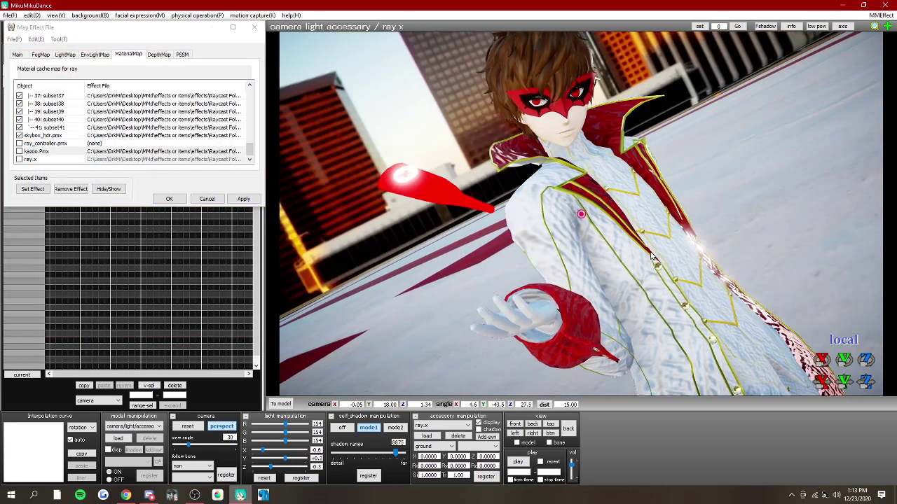
left_click(37, 188)
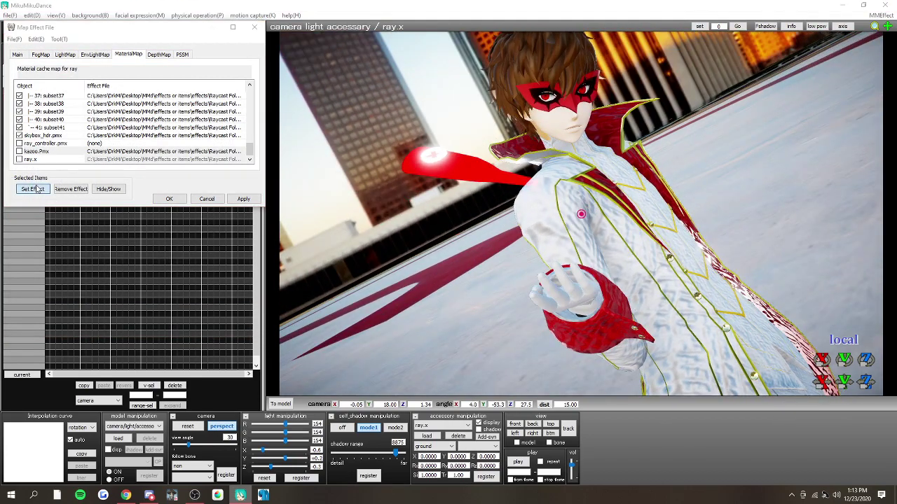
left_click(385, 324)
left_click(30, 159)
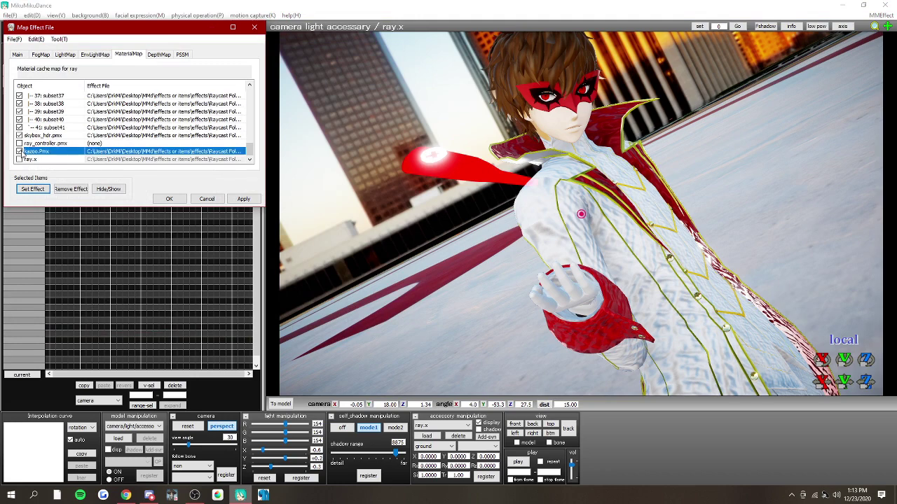
Try the material_orange_x4 and material_red_x4 effects from the Emissive > Fixed Color x4 folder on the kazoo
left_click(32, 190)
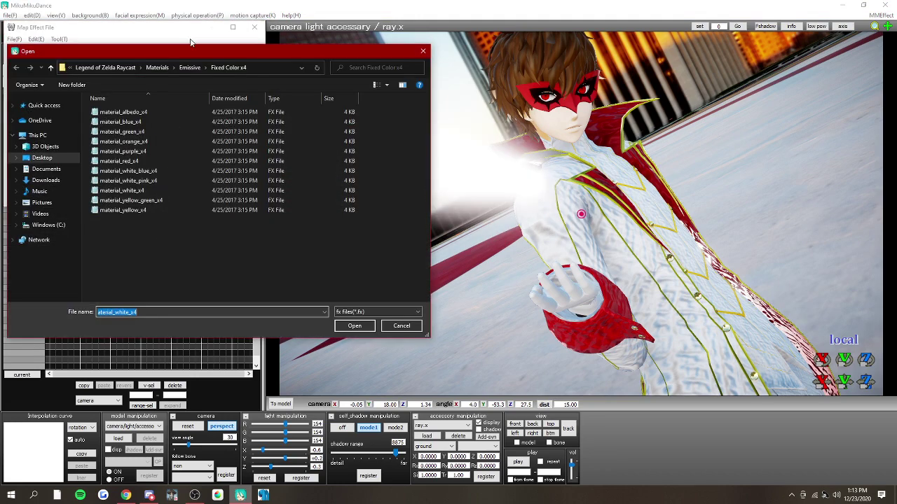
left_click(188, 68)
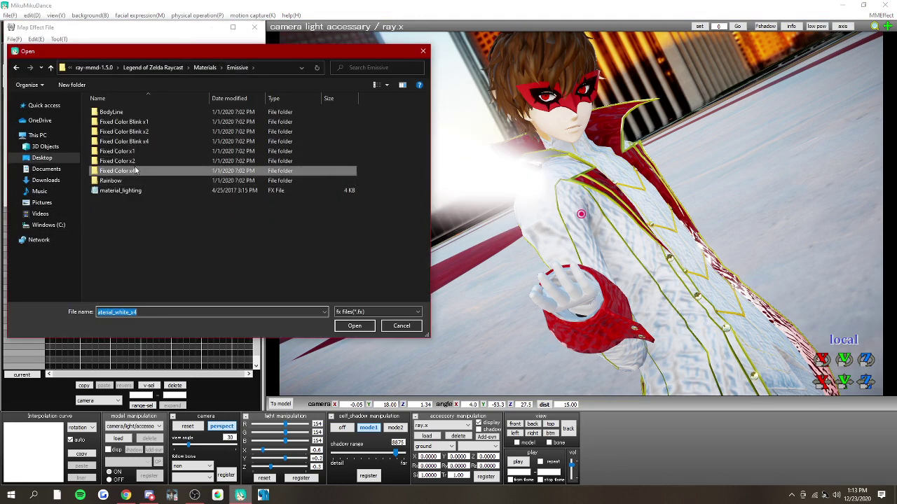
double_click(137, 171)
double_click(123, 142)
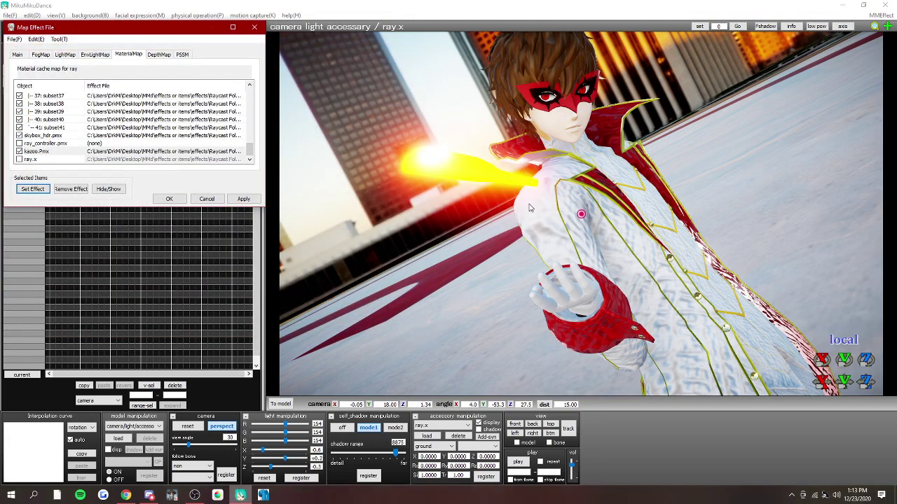
left_click(32, 189)
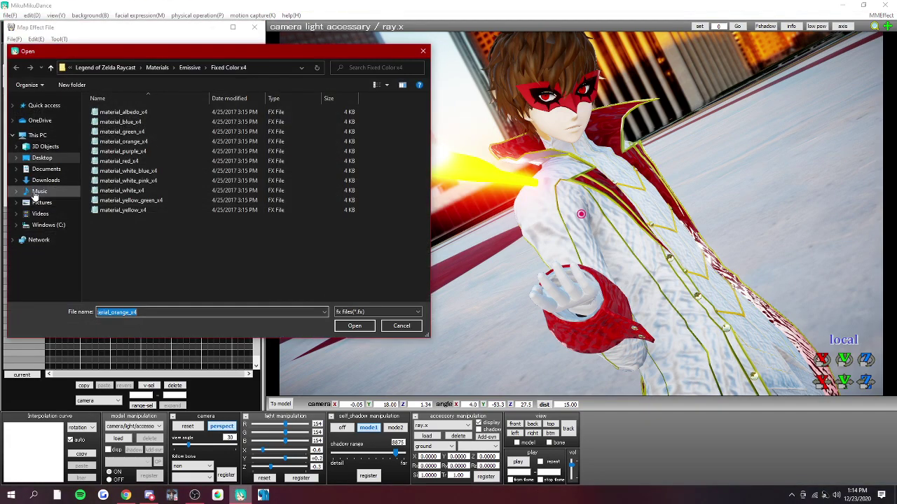
double_click(119, 161)
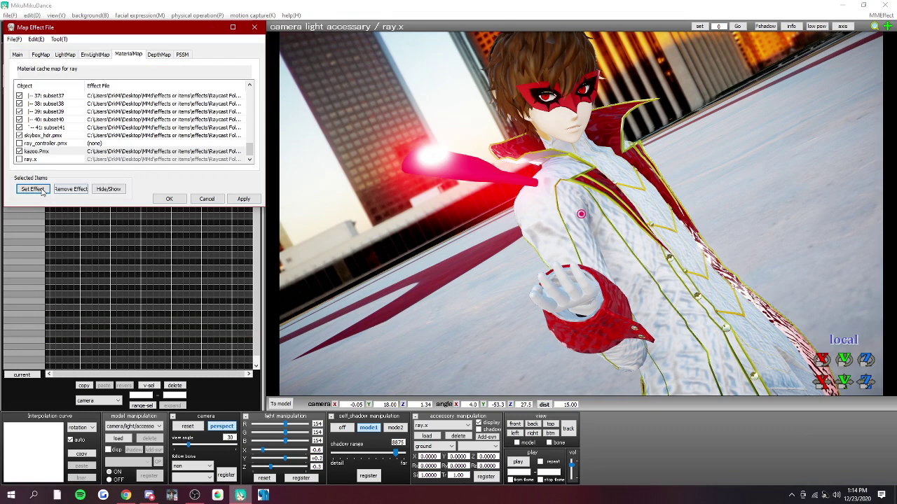
Assign the material_albedo_x4 effect to the kazoo and pick an effect for it again from the Emissive > Fixed Color x4 folder
left_click(42, 191)
double_click(120, 116)
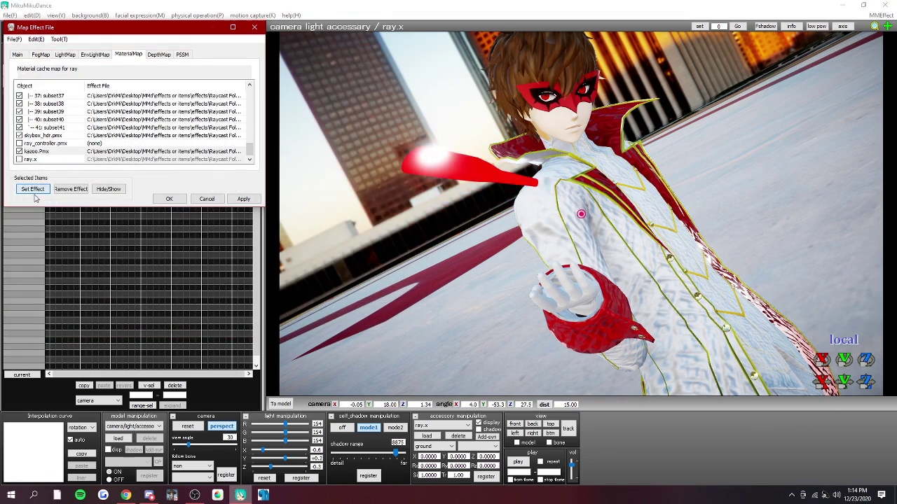
left_click(34, 190)
left_click(189, 68)
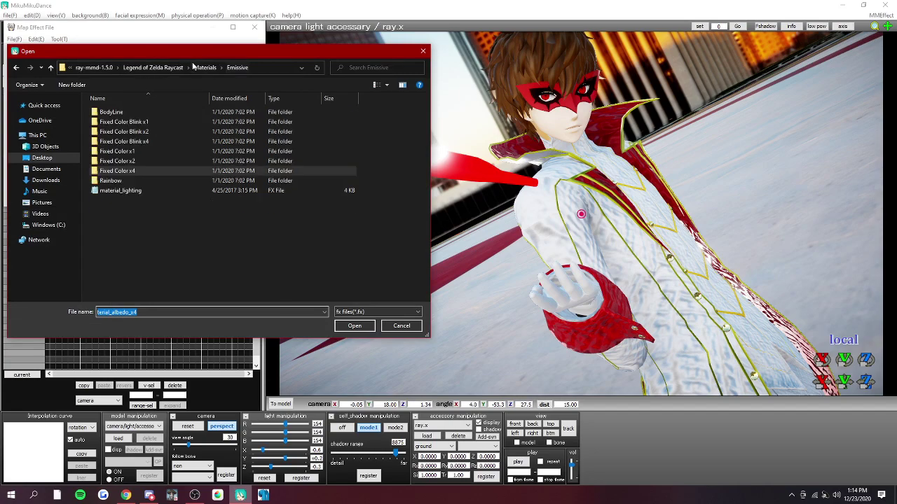
double_click(145, 174)
double_click(145, 207)
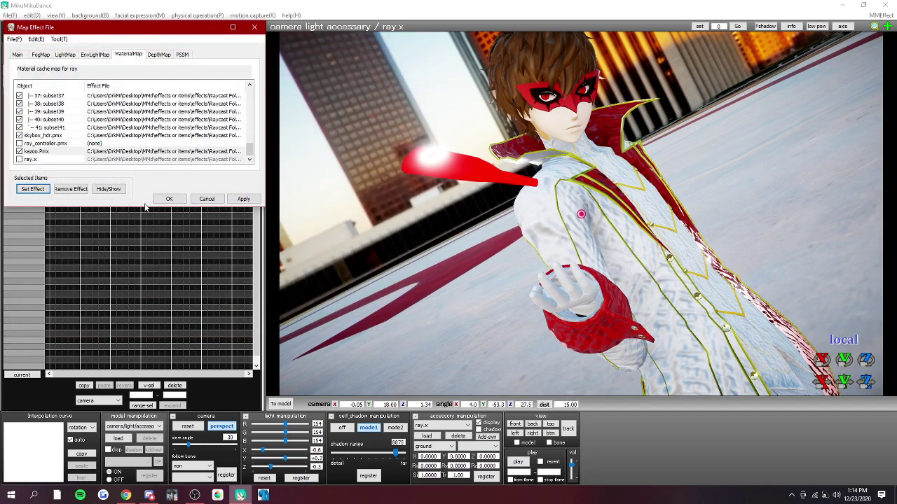
Confirm the effect mapping and view the character from the opposite side
mouse_move(640, 259)
right_mouse_down()
mouse_move(571, 279)
mouse_move(669, 258)
mouse_move(626, 257)
right_mouse_up()
left_click(169, 199)
right_click_drag(522, 270, 807, 273)
right_click_drag(692, 252, 674, 245)
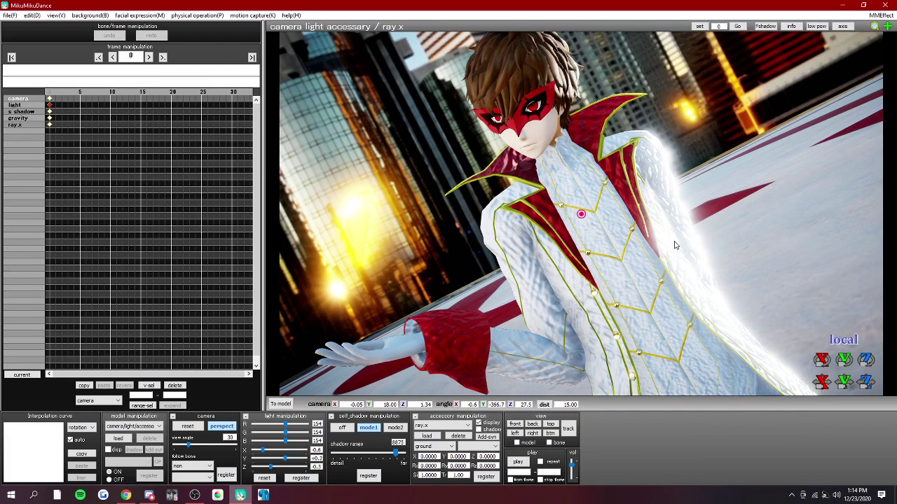
Turn on view tracking for the kazoo model and return to camera/light/accessory mode
right_click_drag(619, 295, 649, 304)
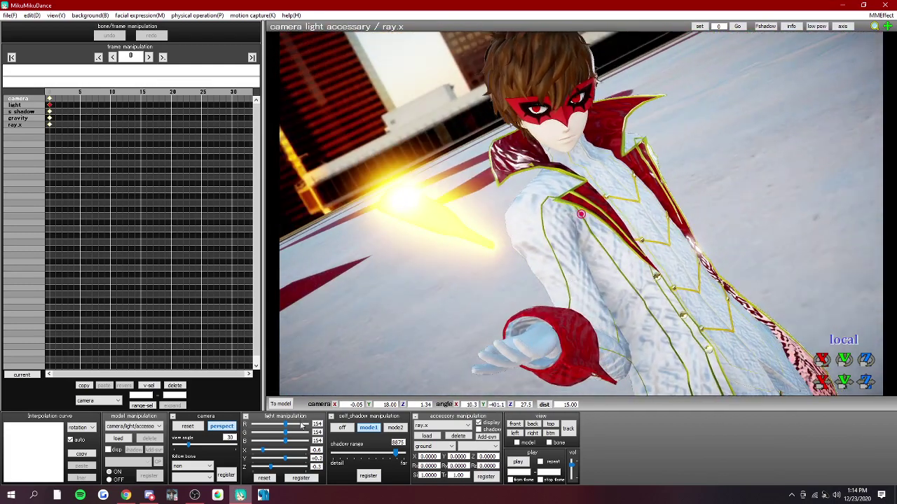
left_click(130, 425)
left_click(129, 461)
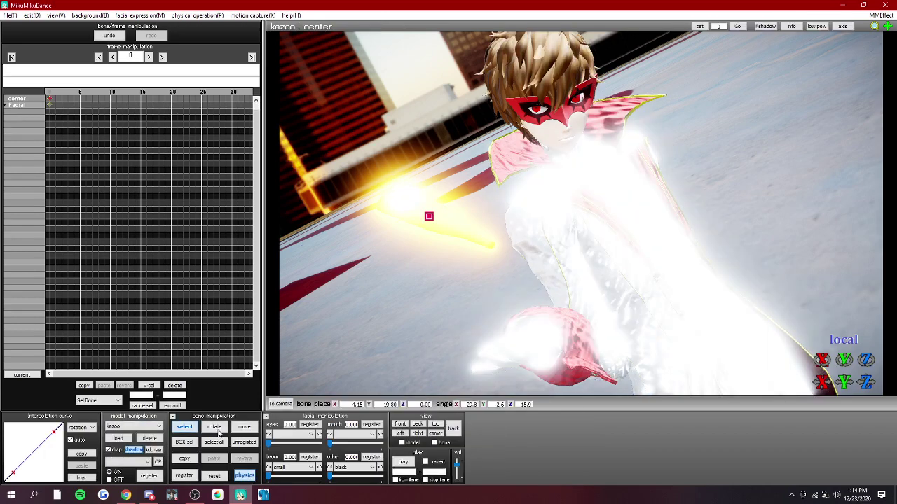
left_click(454, 428)
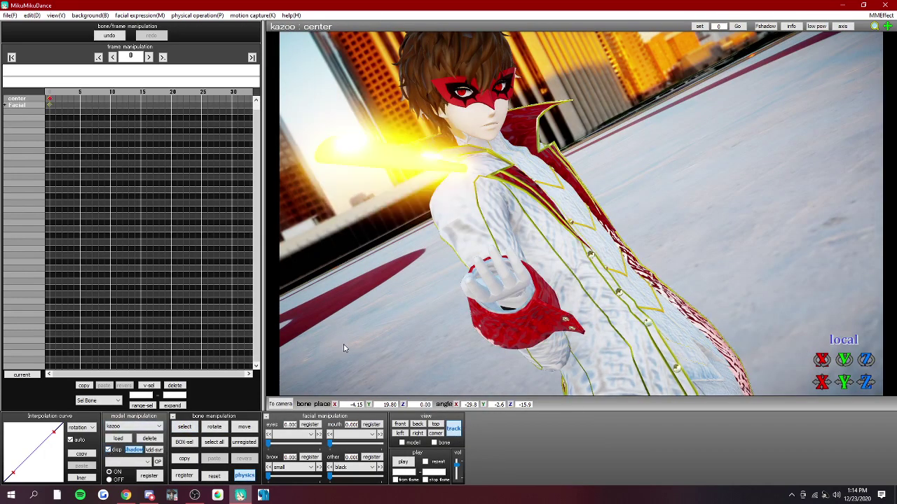
left_click(133, 426)
left_click(133, 433)
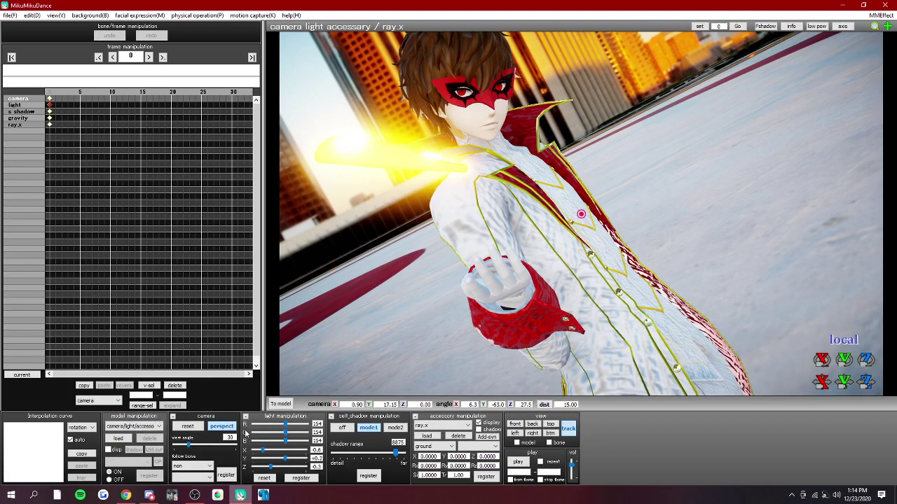
Frame the kazoo beside the character and try a red light with R 205, G 0 and B 0
middle_click_drag(399, 326, 493, 341)
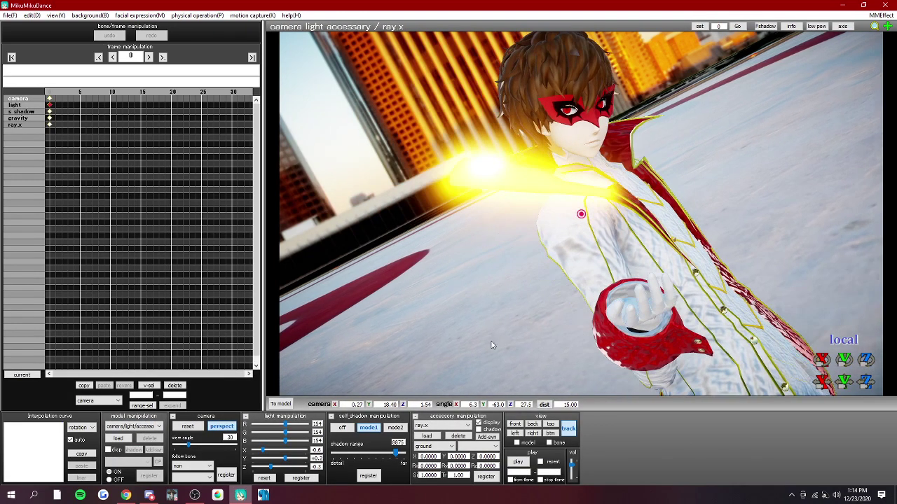
right_click_drag(492, 341, 464, 342)
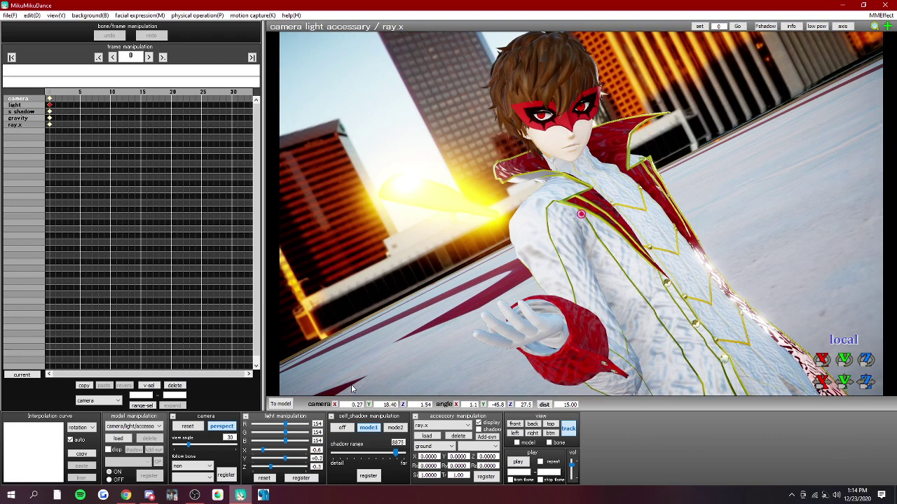
left_click_drag(285, 442, 233, 437)
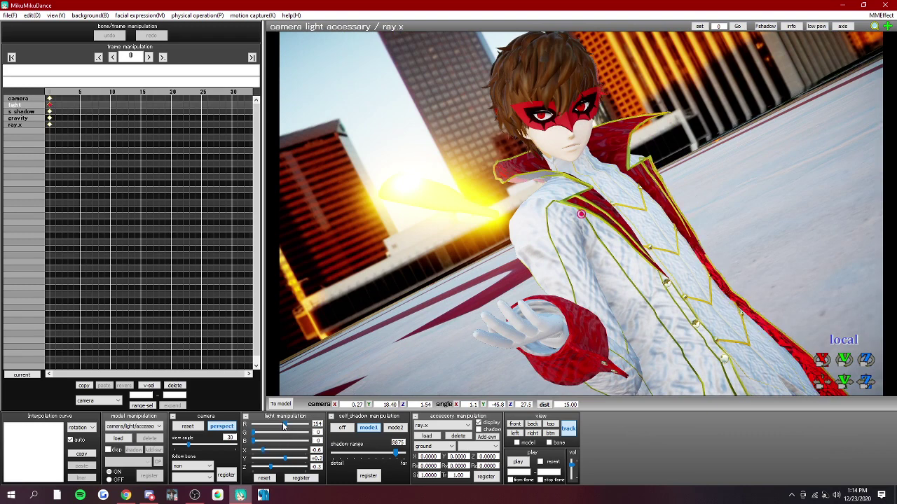
Assign the skylighting_none effect from the Skybox folder to skybox_hdr.pmx in the EnvLightMap effect mapping
left_click(882, 14)
left_click(805, 26)
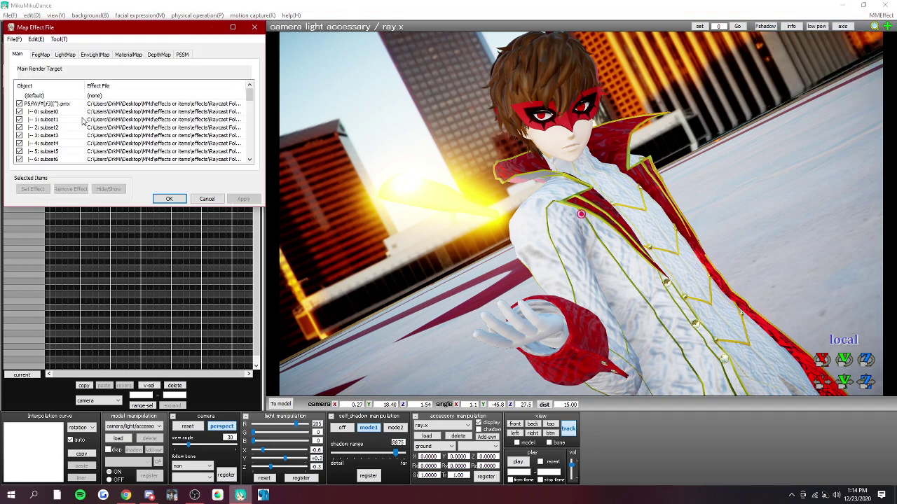
left_click(95, 55)
scroll(66, 147, "down", 13)
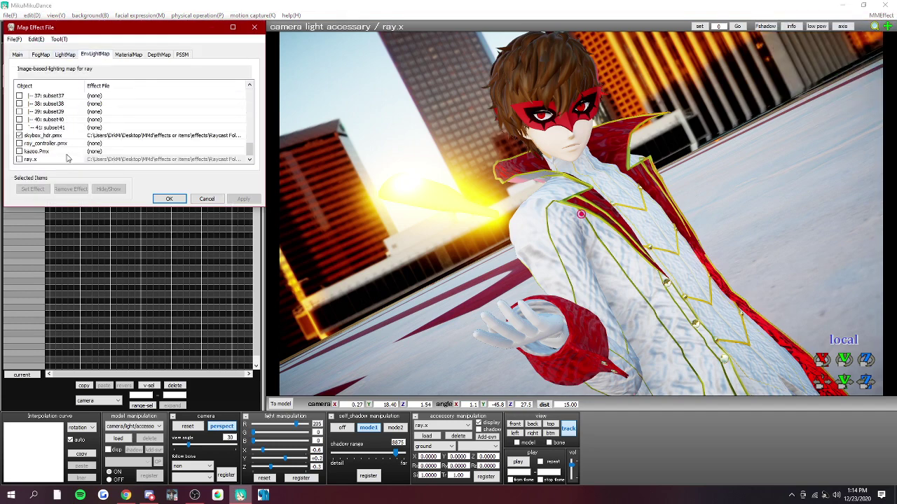
left_click(42, 136)
left_click(32, 189)
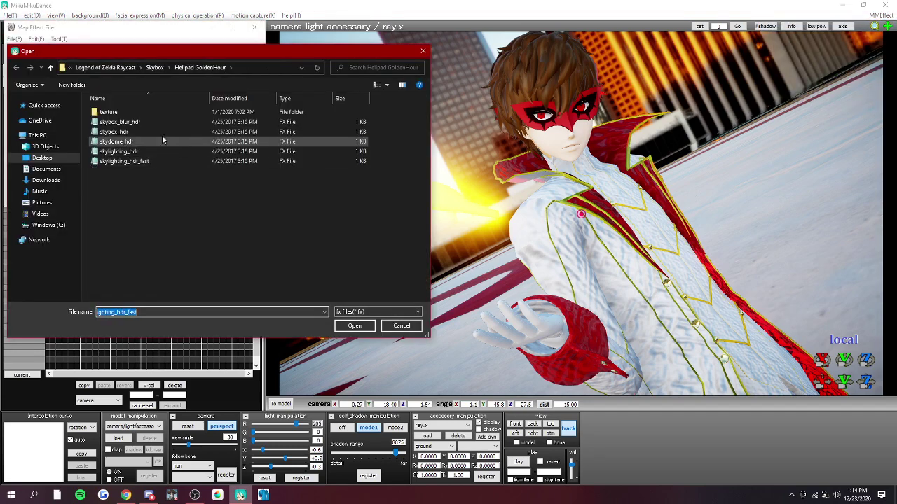
left_click(155, 68)
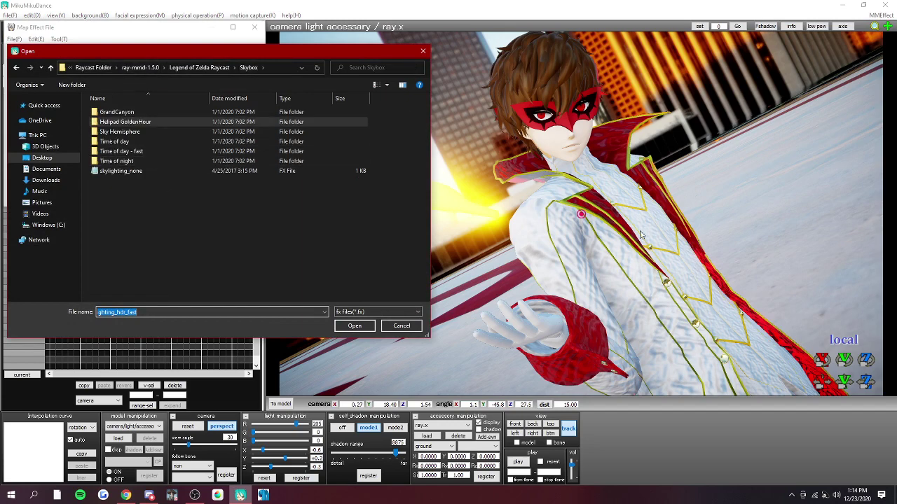
left_click(140, 162)
double_click(140, 172)
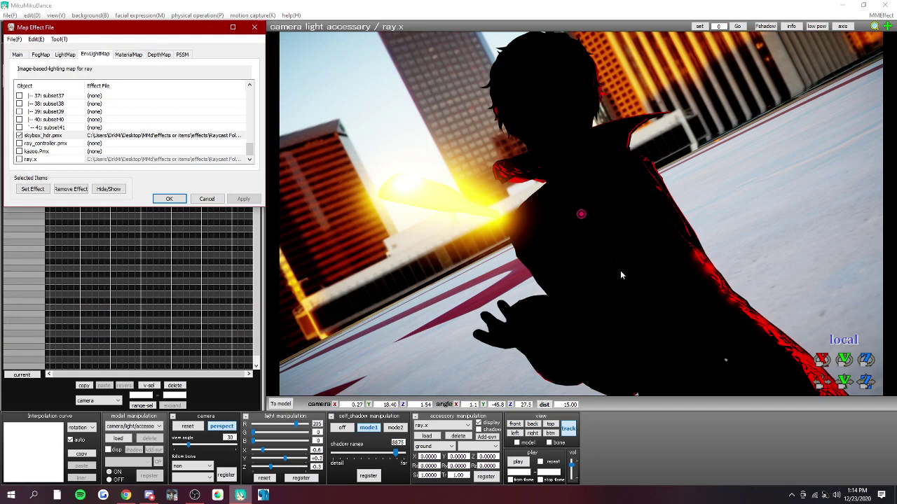
Reset the light settings and set the light direction to X +0.6 and Y +0.4
left_click(263, 478)
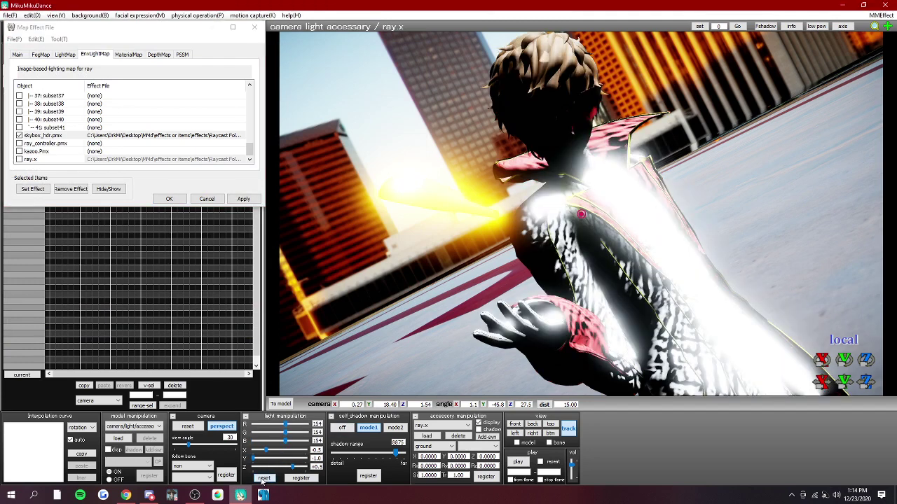
left_click_drag(253, 459, 297, 453)
Lower the ray_controller's Exposure+ morph to its minimum and set its BloomThreshold morph to about 0.07
left_click(131, 426)
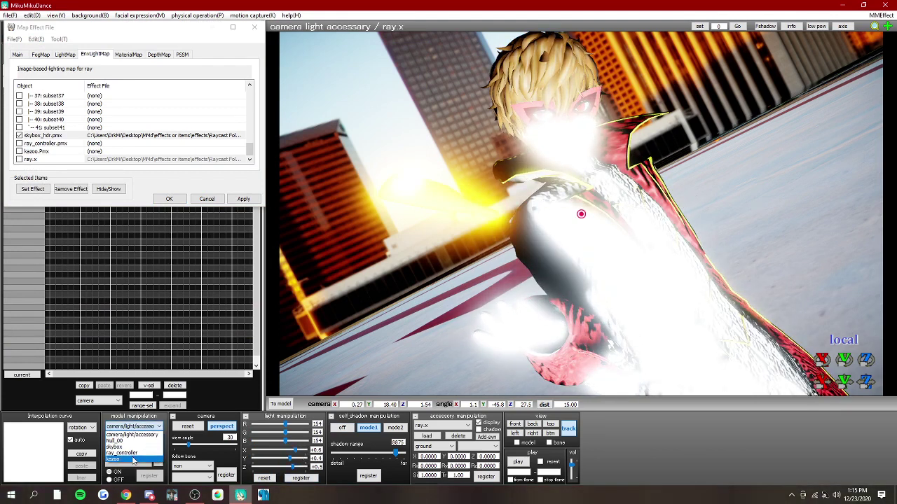
left_click(129, 453)
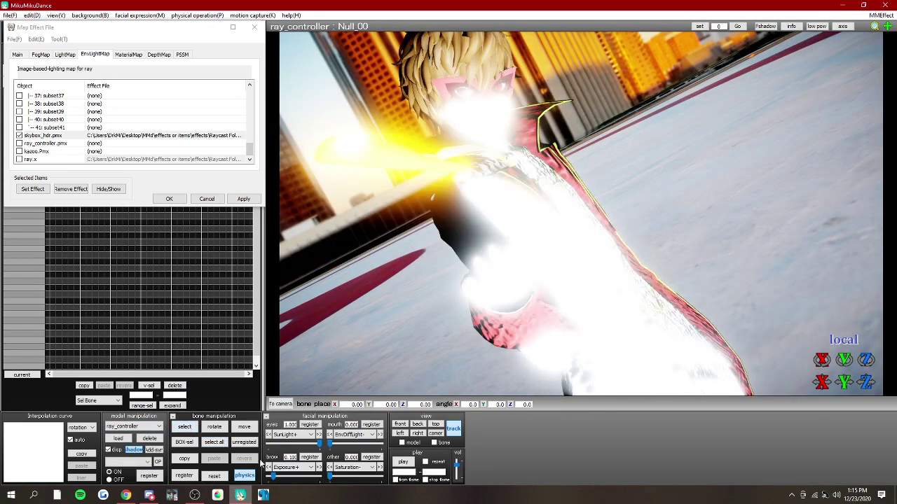
left_click_drag(274, 477, 266, 477)
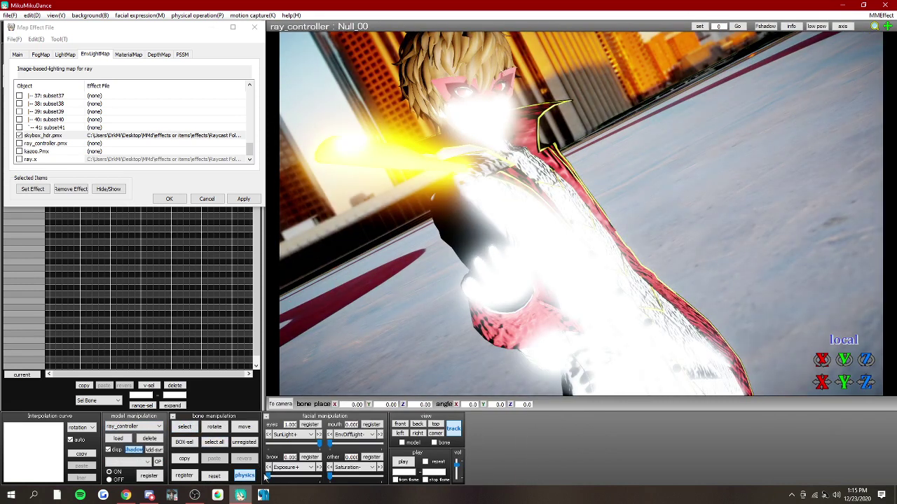
left_click(306, 470)
left_click(306, 470)
left_click(294, 405)
left_click_drag(268, 477, 272, 477)
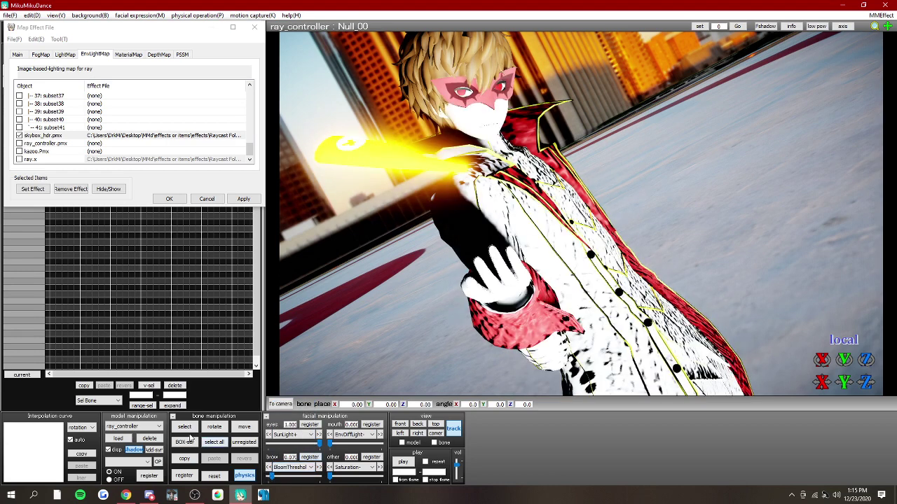
Return to camera mode, reframe the character and set the light direction to X +0.7, Y -0.2 and Z +0.4
right_click_drag(550, 332, 531, 334)
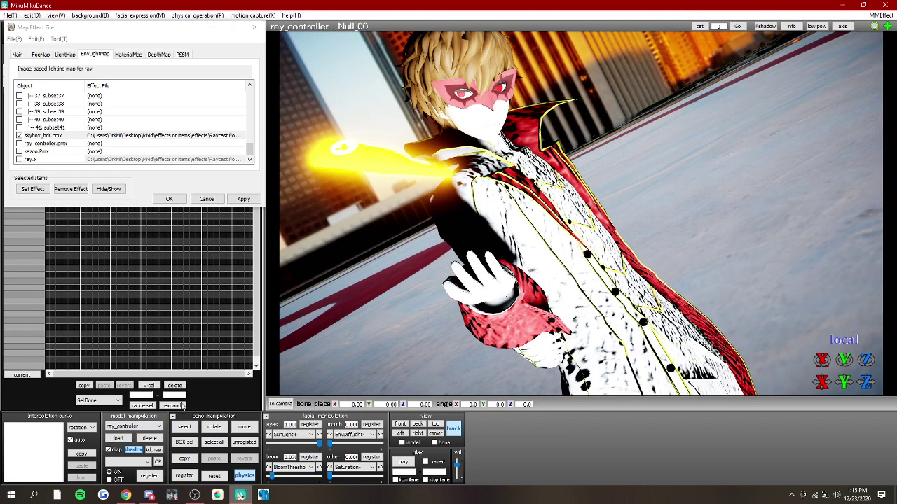
left_click(453, 428)
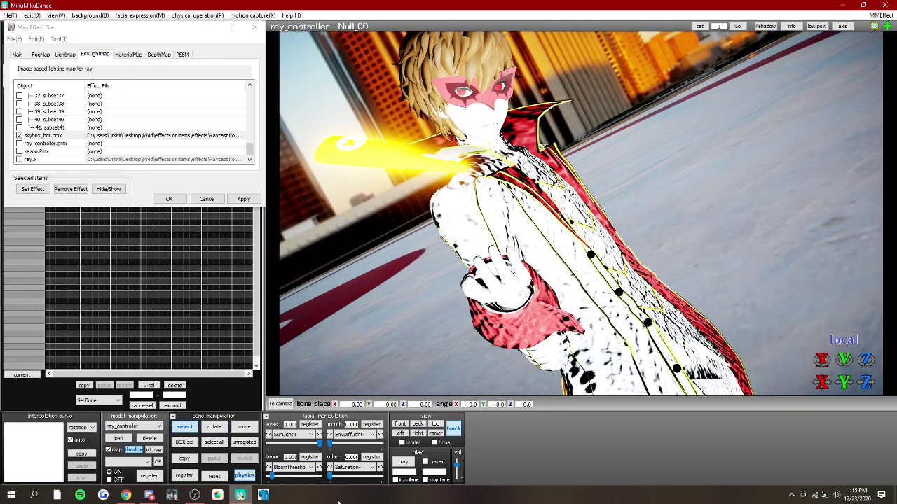
left_click(159, 426)
left_click(130, 433)
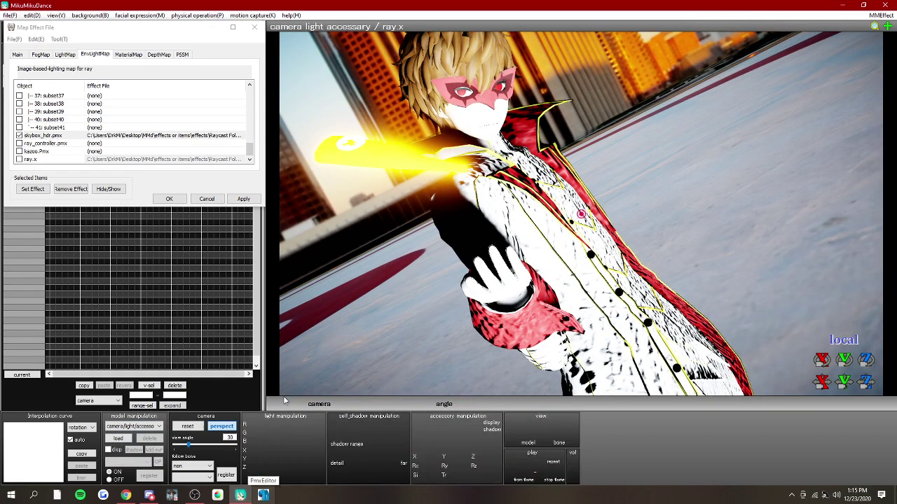
middle_click_drag(543, 237, 453, 288)
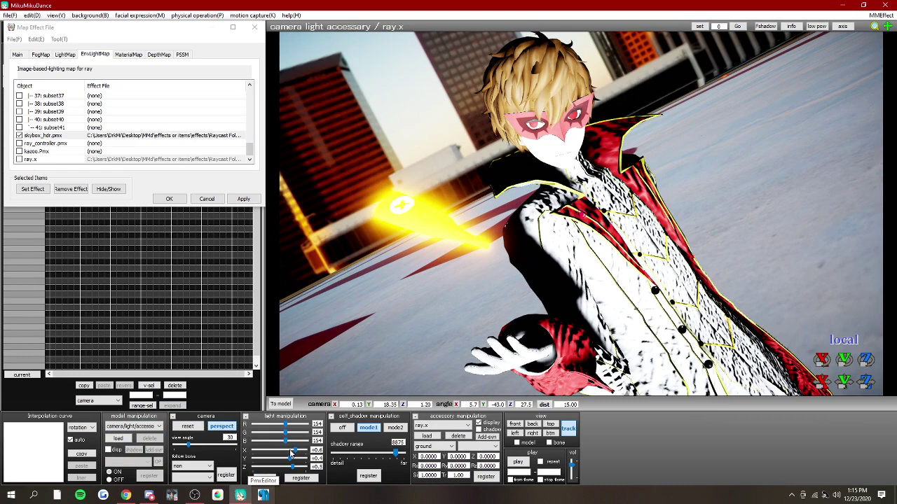
mouse_move(290, 450)
left_mouse_down()
mouse_move(283, 468)
mouse_move(290, 451)
mouse_move(300, 453)
mouse_move(272, 460)
mouse_move(291, 469)
left_mouse_up()
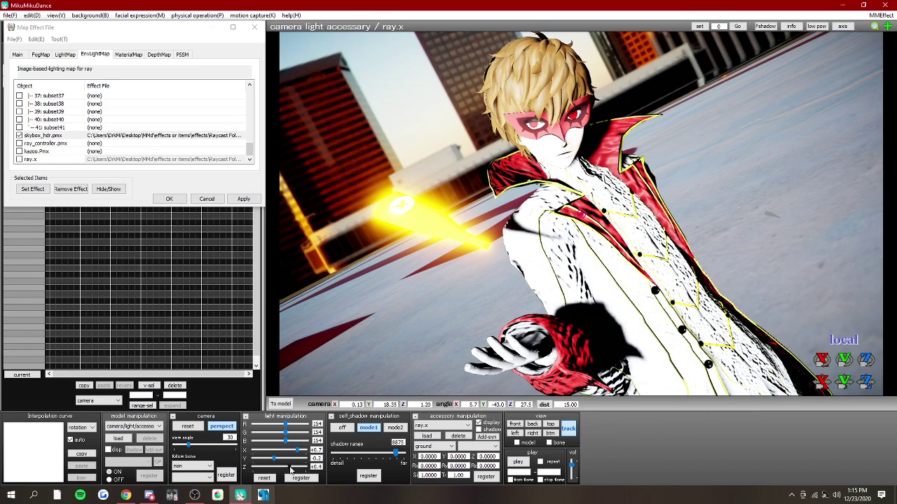
right_click_drag(559, 274, 481, 219)
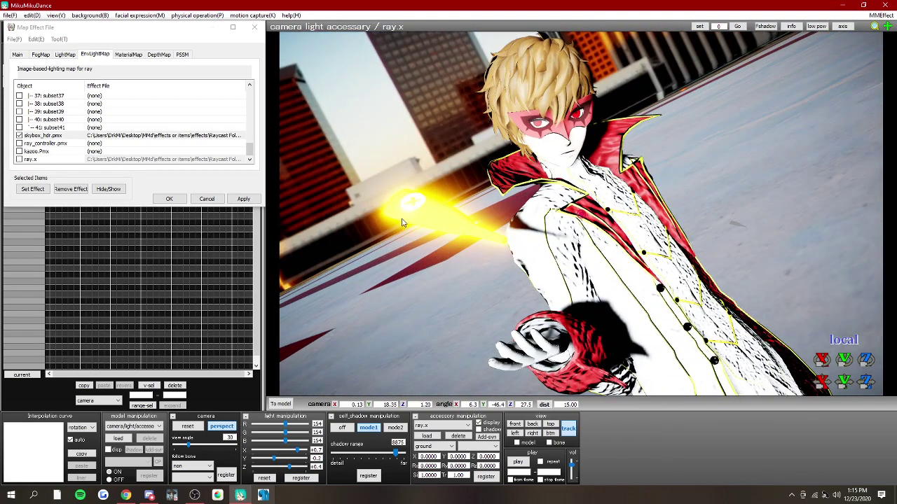
Set the light colour to a warm tone with R 106, G 73 and B 33
left_click(130, 437)
left_click(385, 300)
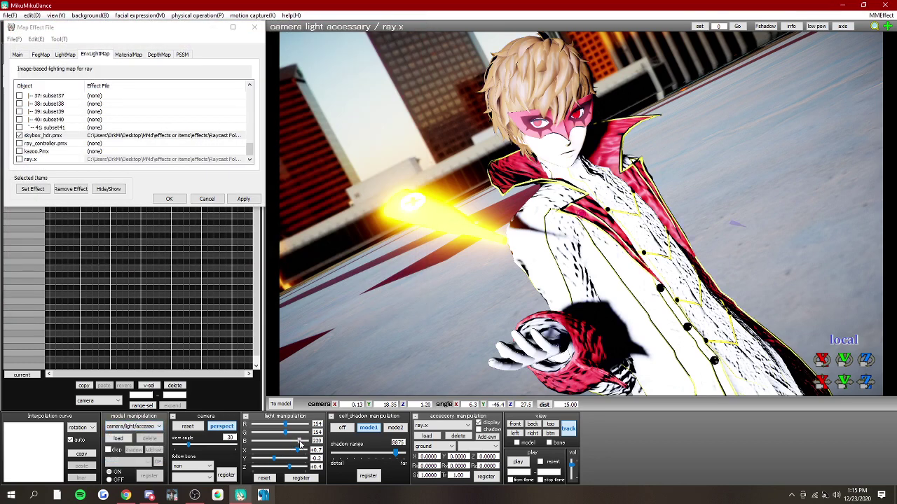
left_click_drag(285, 433, 265, 424)
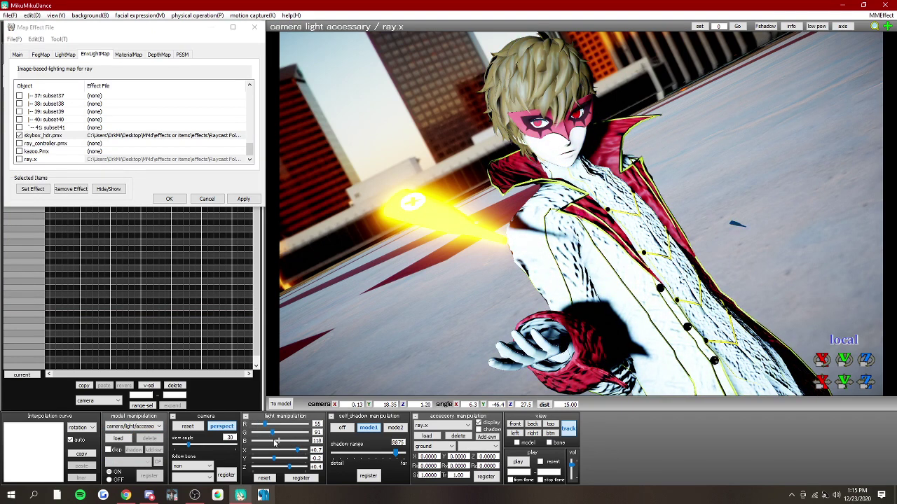
mouse_move(275, 441)
left_mouse_down()
mouse_move(263, 435)
mouse_move(277, 427)
mouse_move(260, 444)
left_mouse_up()
left_click(258, 440)
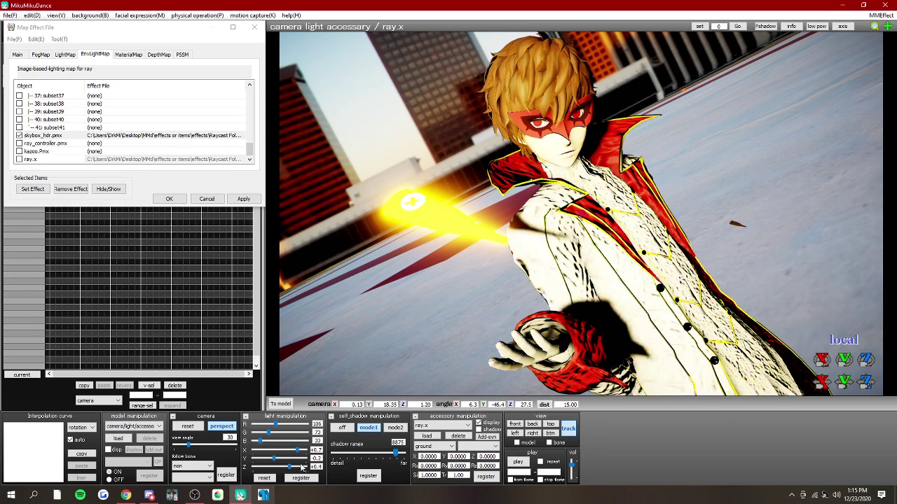
left_click(125, 439)
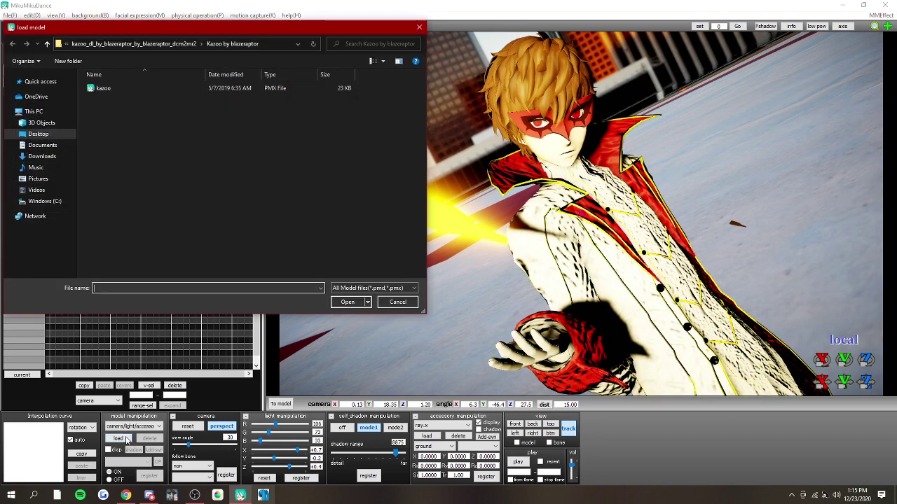
left_click(413, 302)
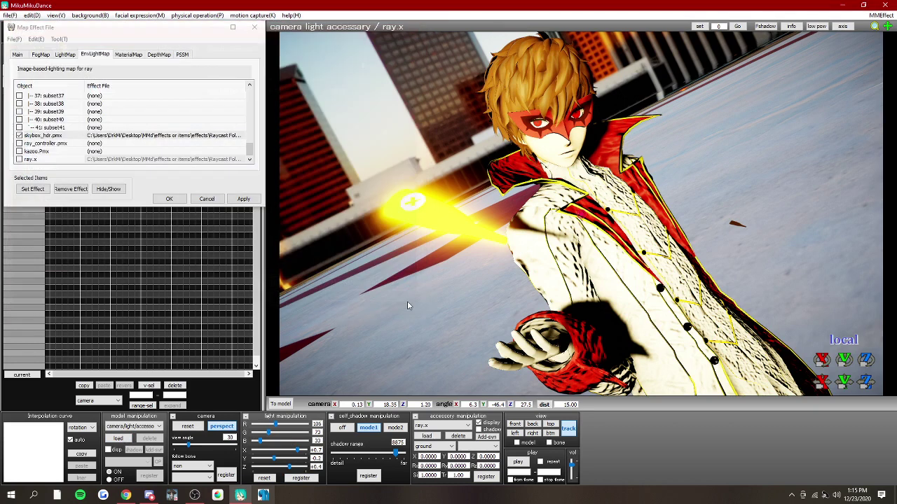
Try the ray_controller's Contrast+ morph and bring it back to zero
left_click(137, 429)
left_click(135, 459)
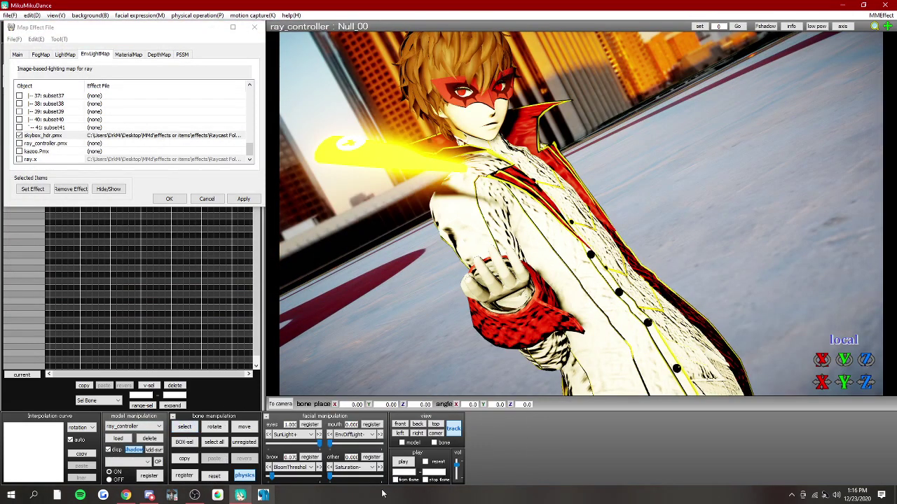
left_click(342, 471)
left_click(347, 469)
scroll(332, 472, "up", 2)
left_click_drag(348, 477, 327, 478)
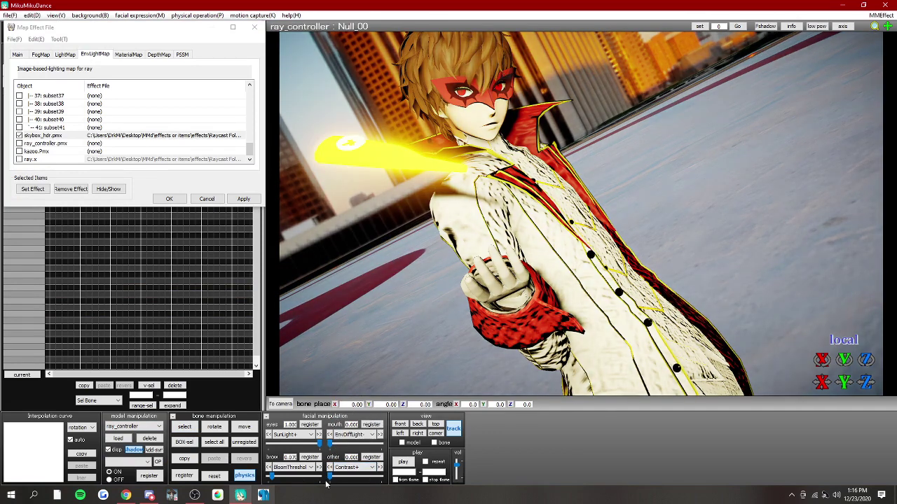
right_click_drag(500, 361, 594, 278)
Return to camera/light/accessory mode and view the lit character and kazoo from the front
left_click(159, 428)
left_click(152, 435)
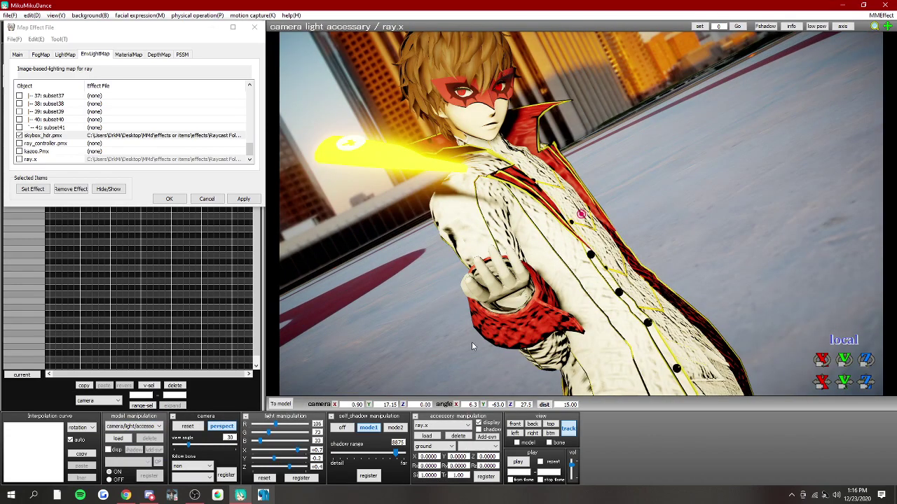
right_click_drag(473, 342, 239, 261)
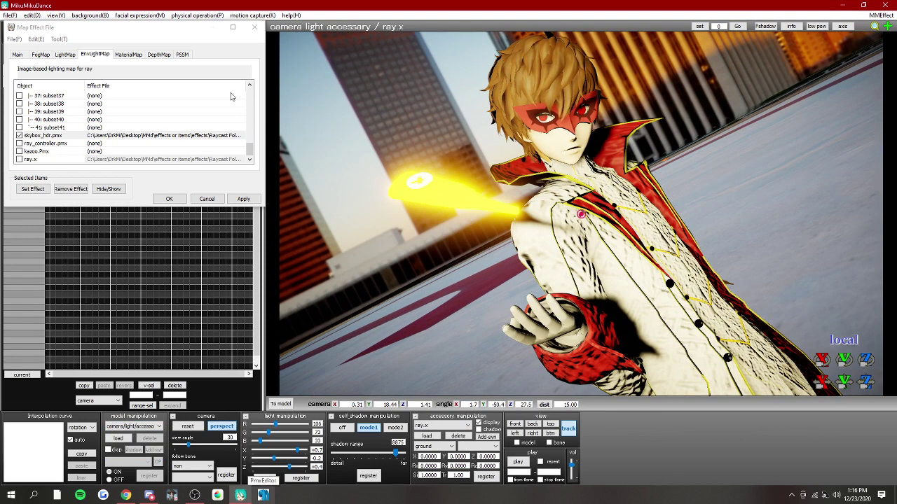
left_click(118, 439)
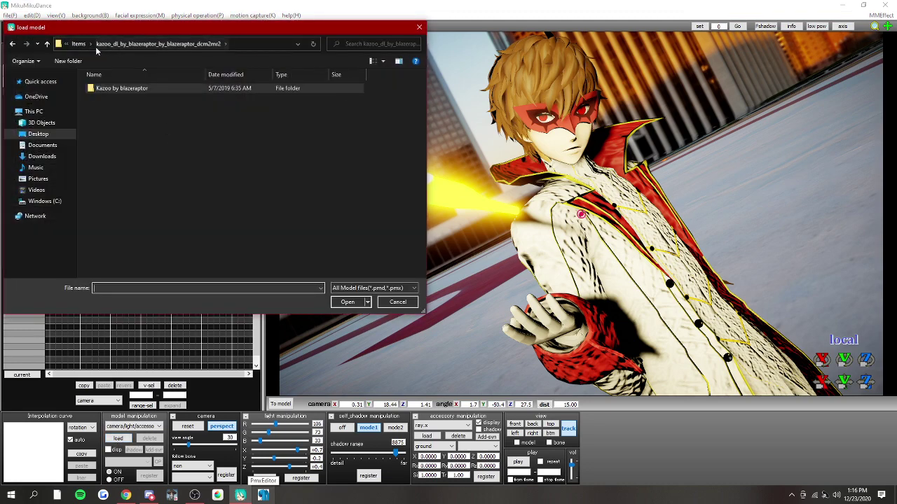
left_click(84, 45)
left_click(170, 45)
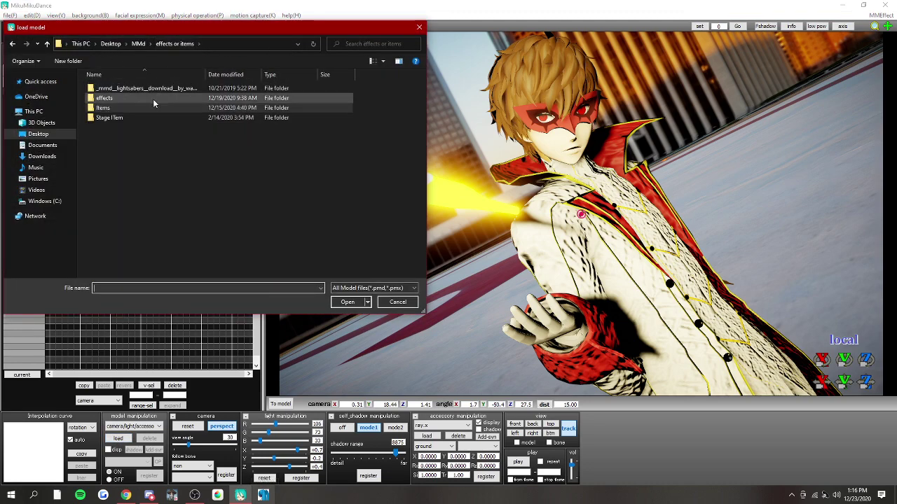
double_click(153, 101)
left_click(409, 303)
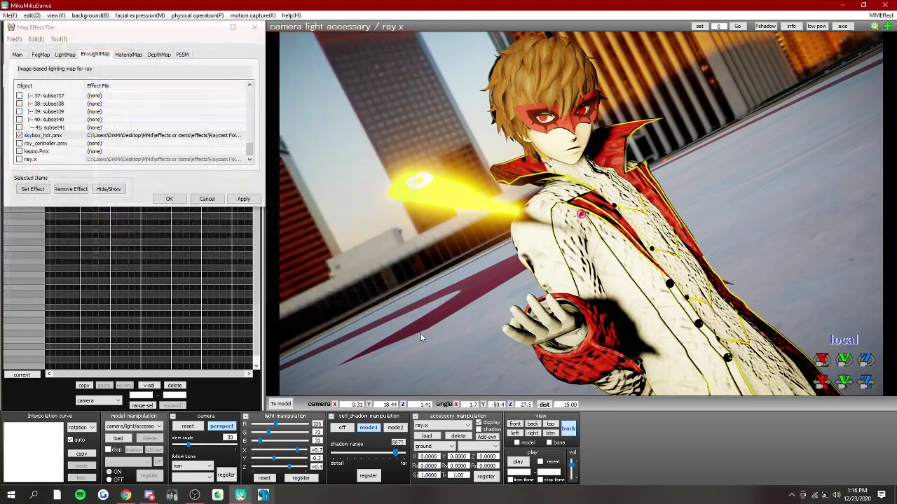
Frame the character and kazoo from a wider camera distance of 21 and confirm the effect mapping
right_click_drag(660, 240, 323, 168)
scroll(637, 235, "down", 6)
scroll(566, 157, "down", 1)
scroll(618, 240, "up", 5)
middle_click_drag(680, 154, 618, 335)
scroll(660, 254, "up", 2)
right_click_drag(666, 259, 561, 241)
scroll(658, 254, "down", 2)
left_click(168, 199)
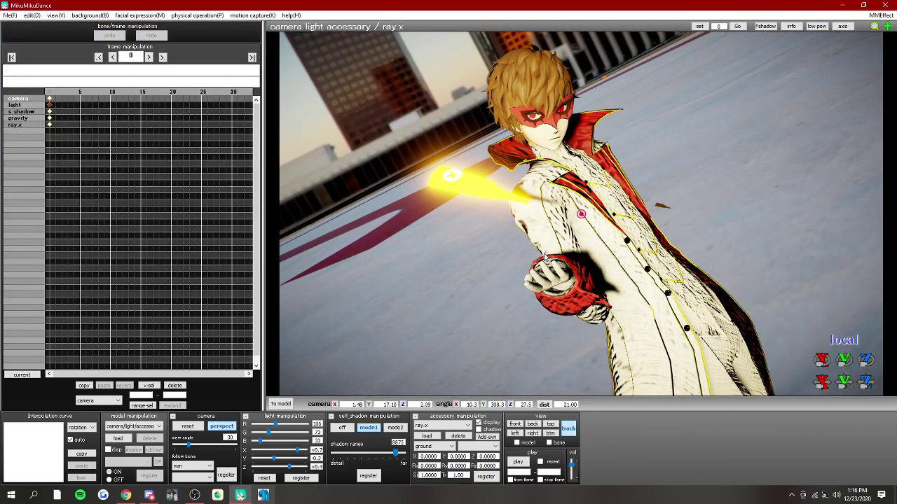
middle_click_drag(524, 258, 512, 264)
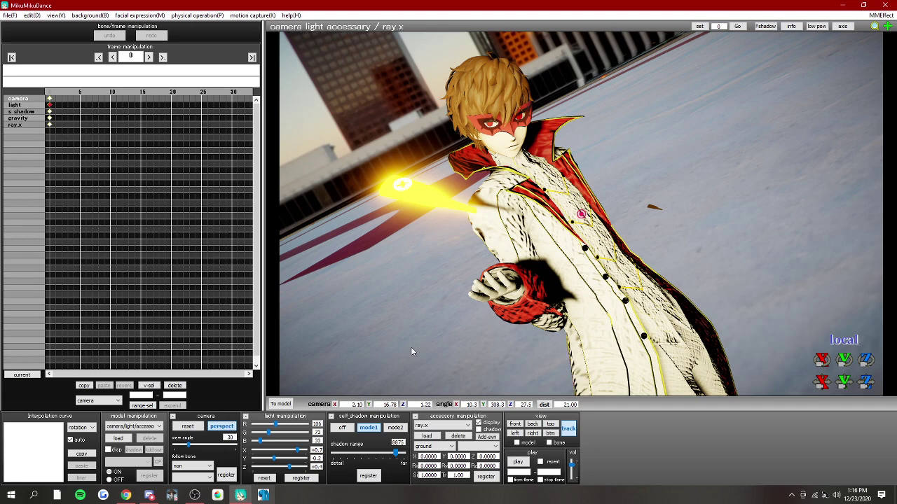
left_click(194, 495)
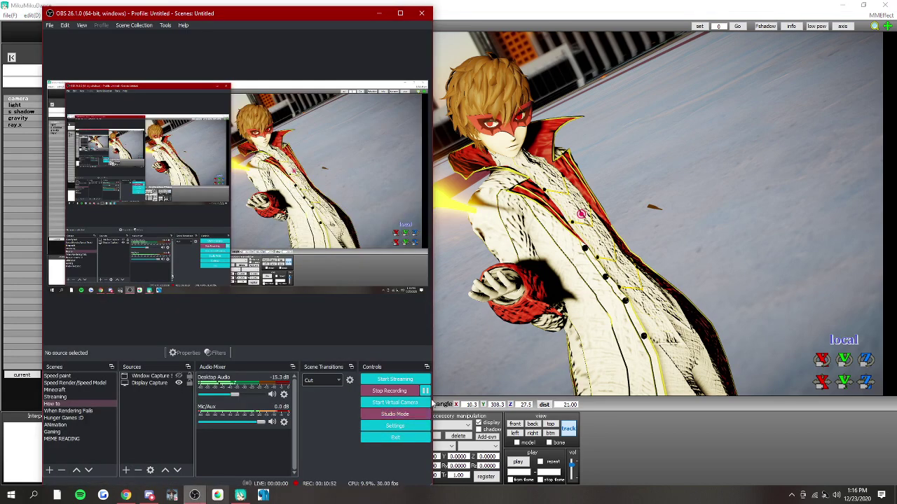